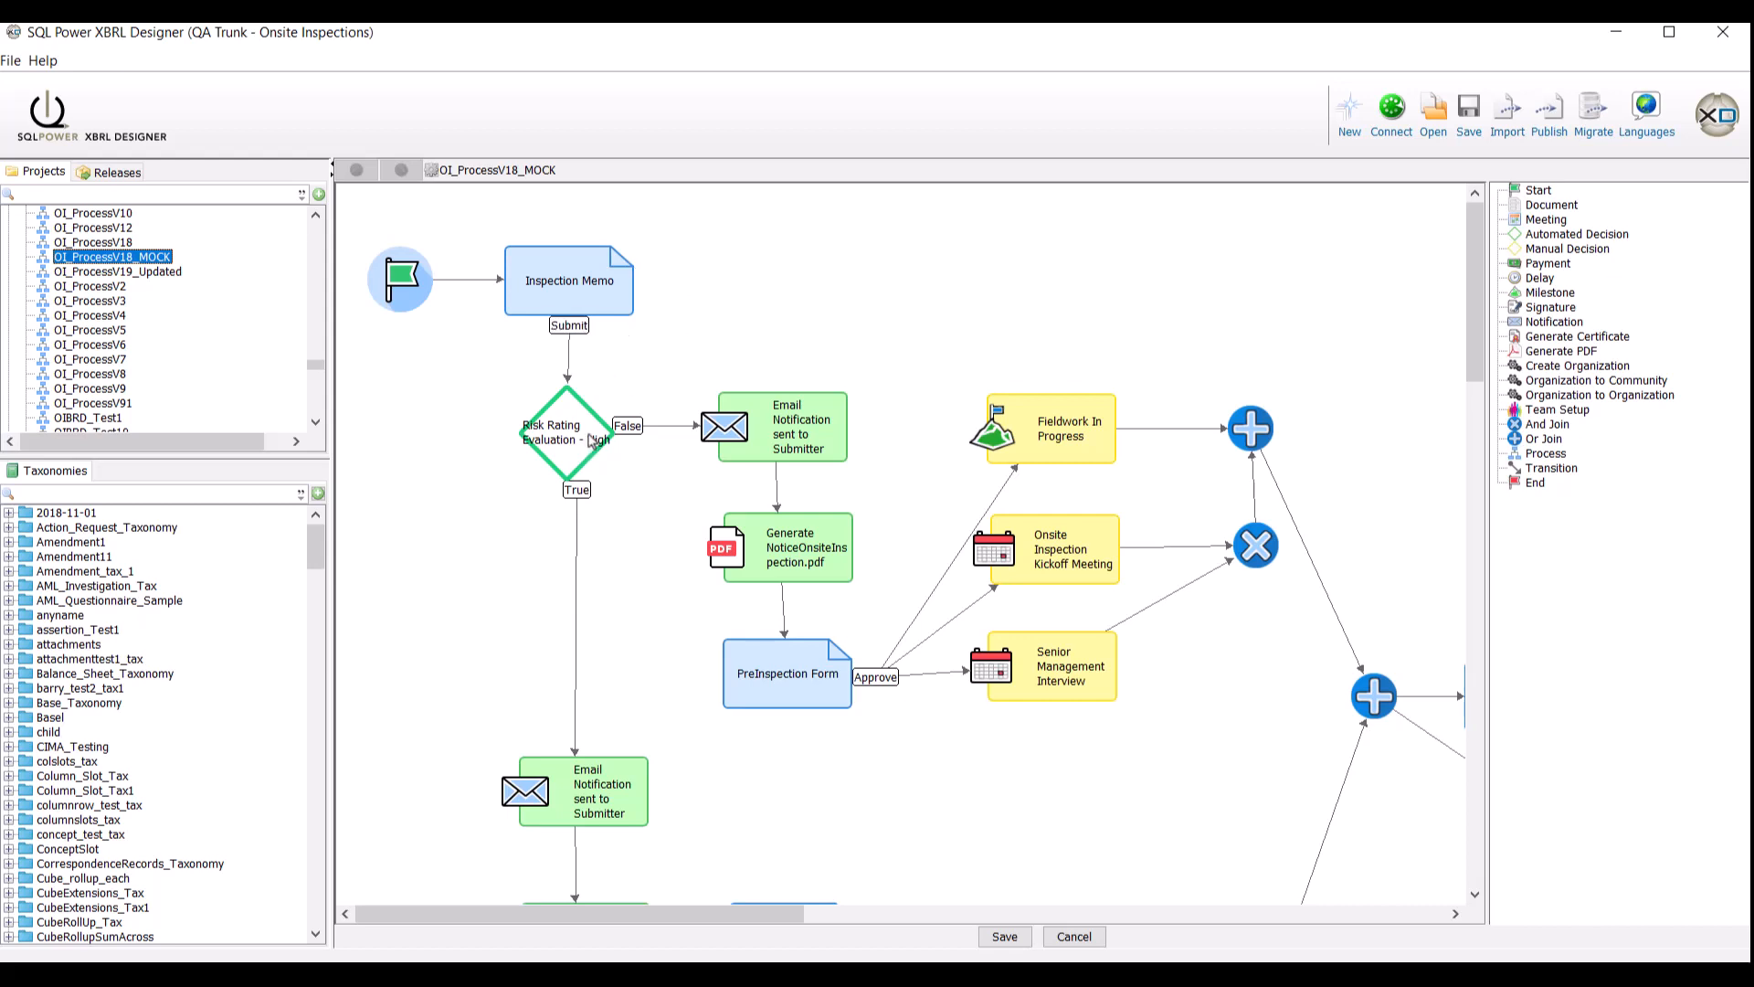
scroll(636, 476, "down", 1)
scroll(636, 476, "down", 5)
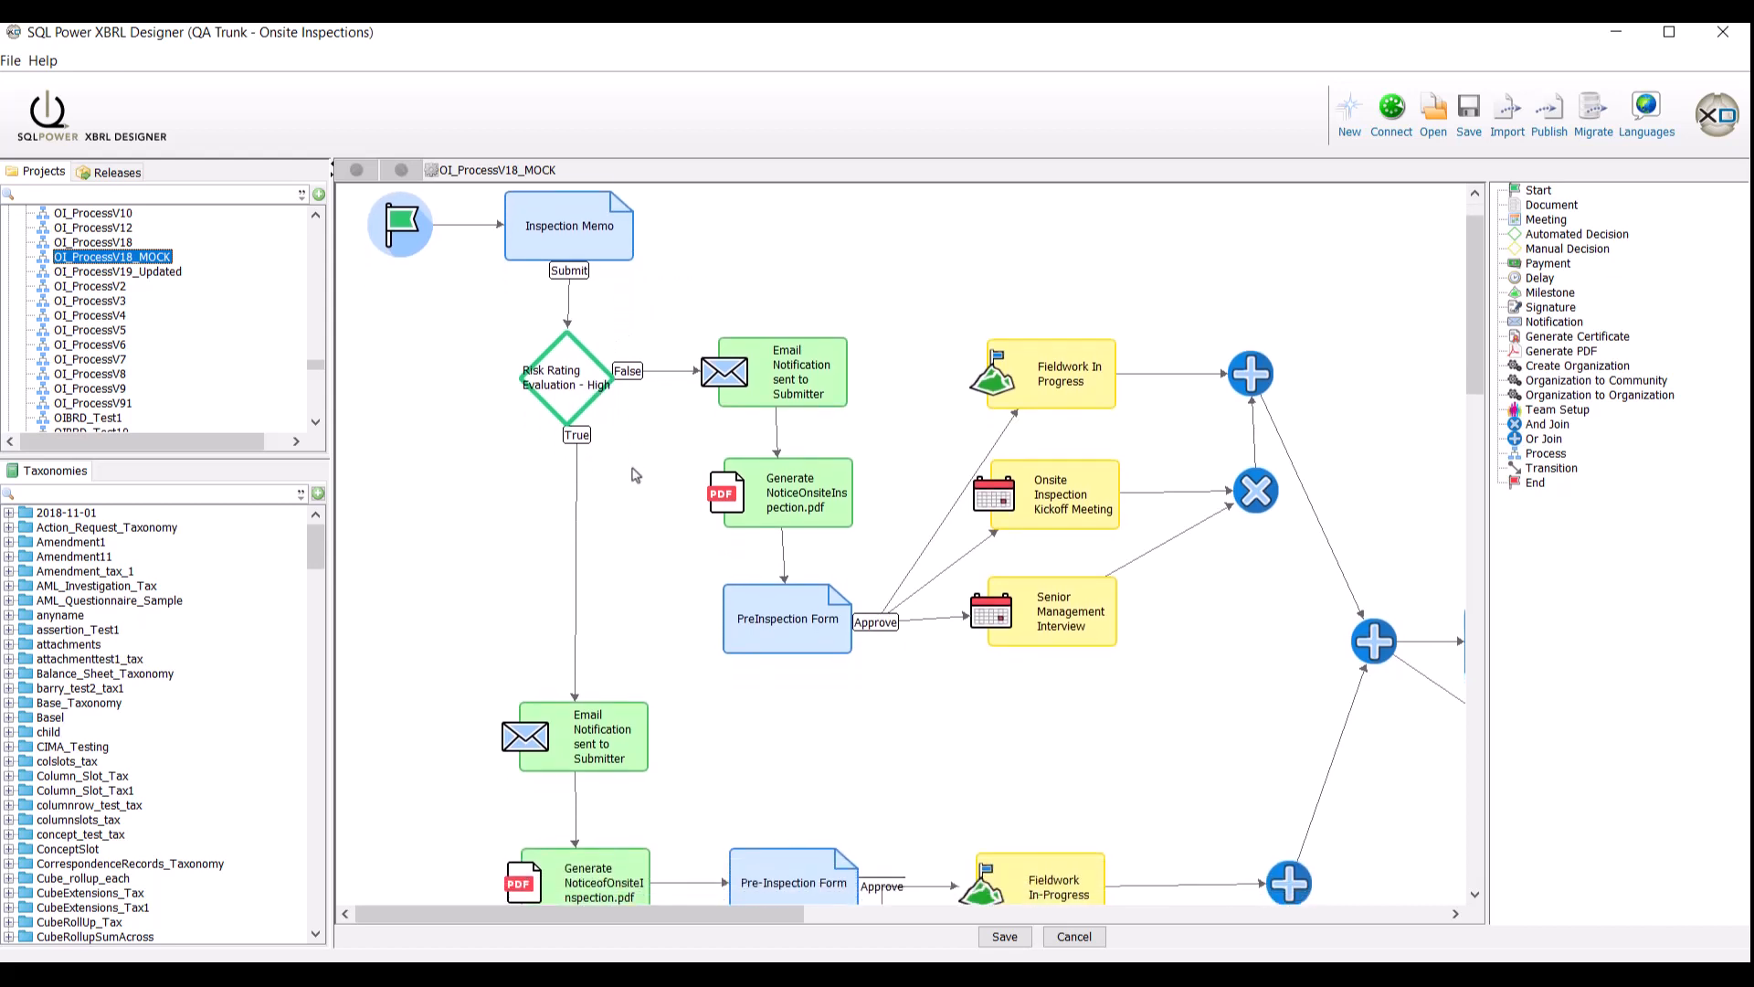
scroll(634, 466, "down", 1)
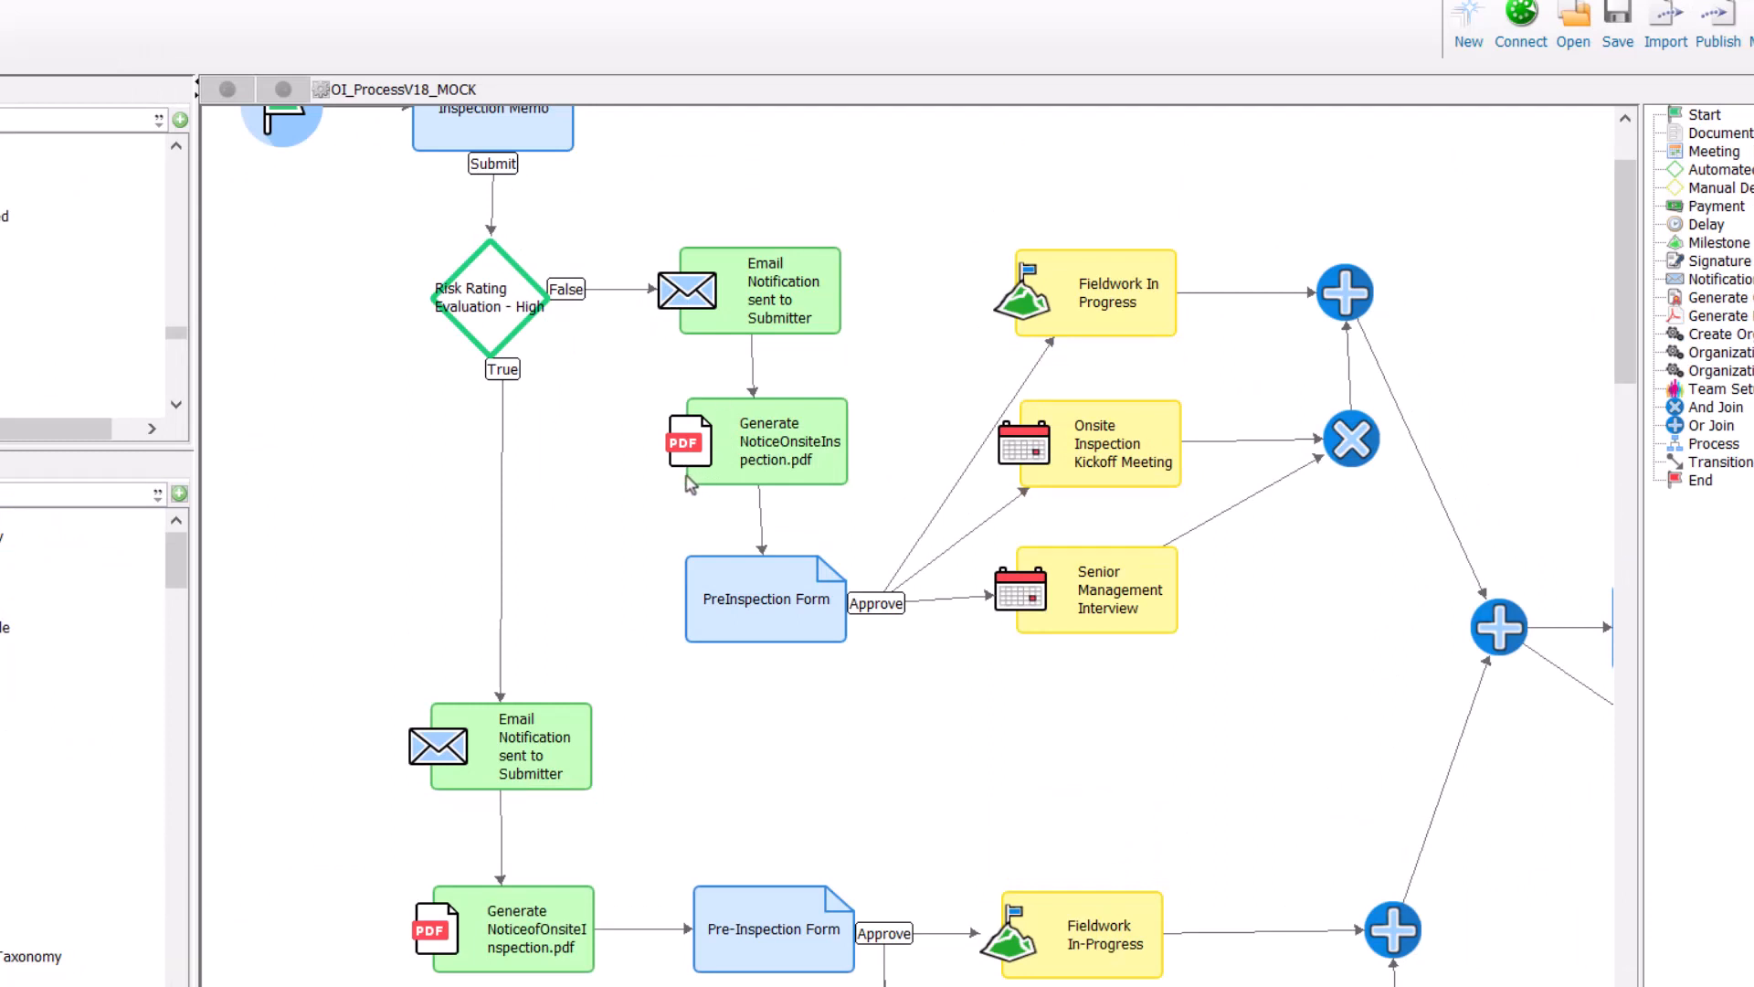
scroll(690, 484, "down", 1)
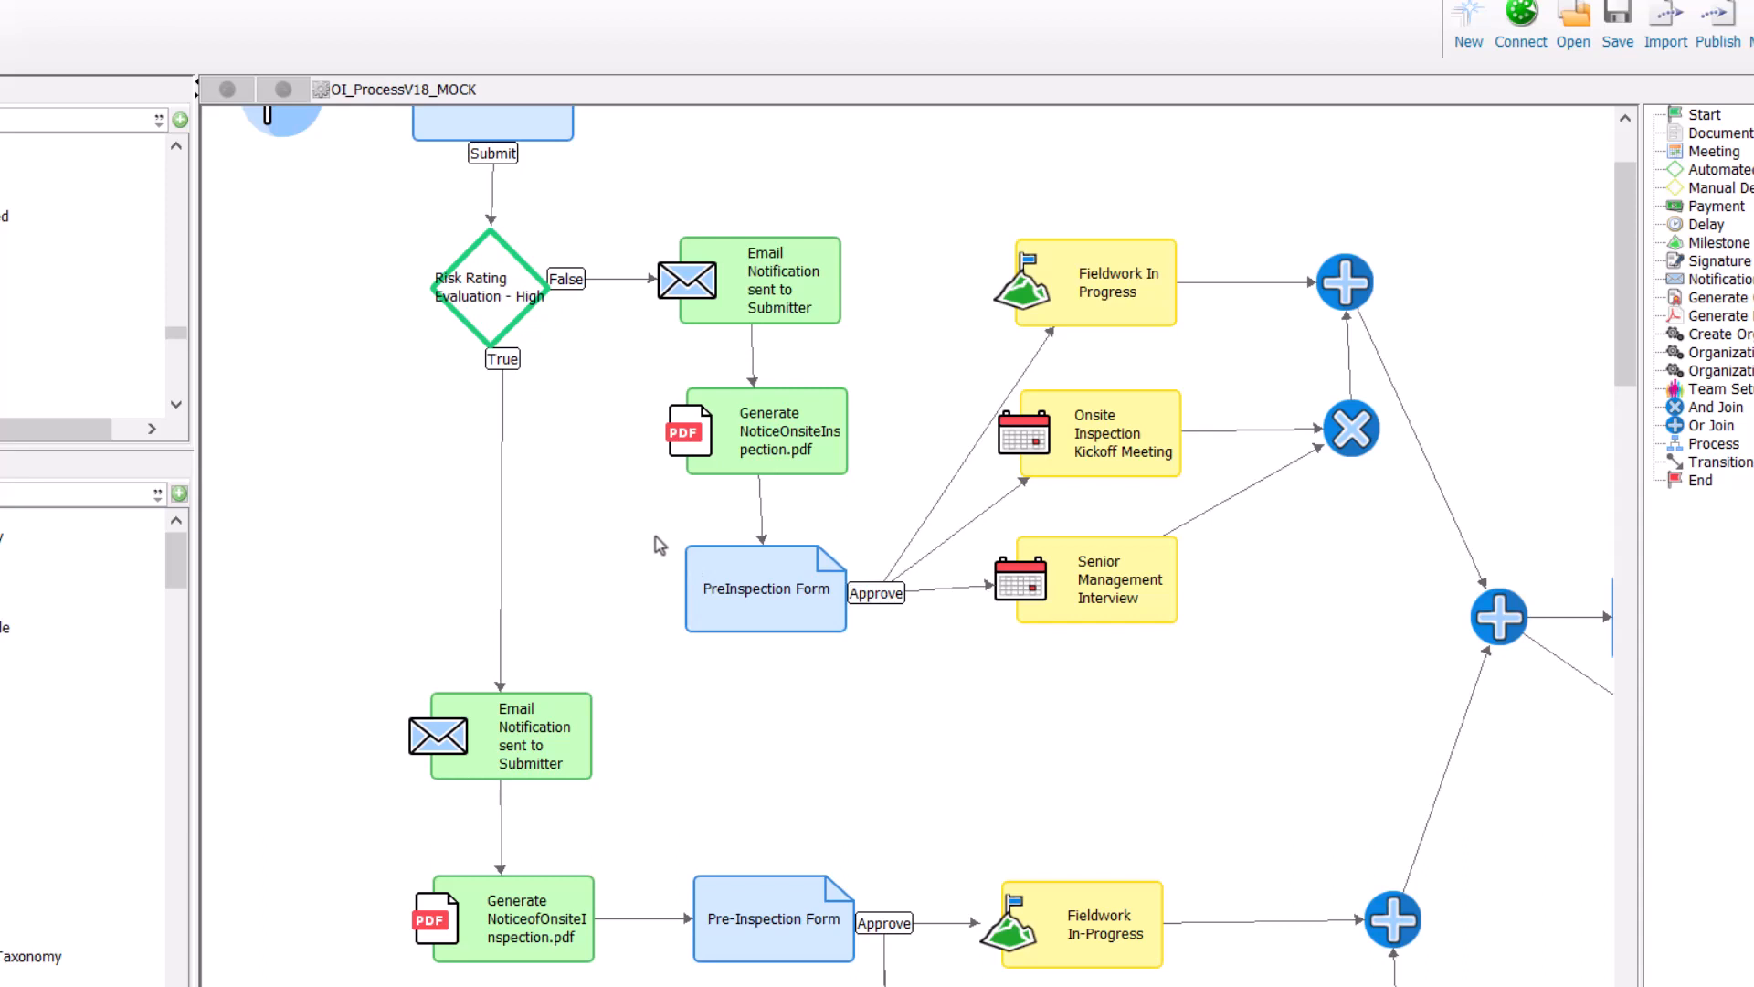
scroll(660, 546, "down", 2)
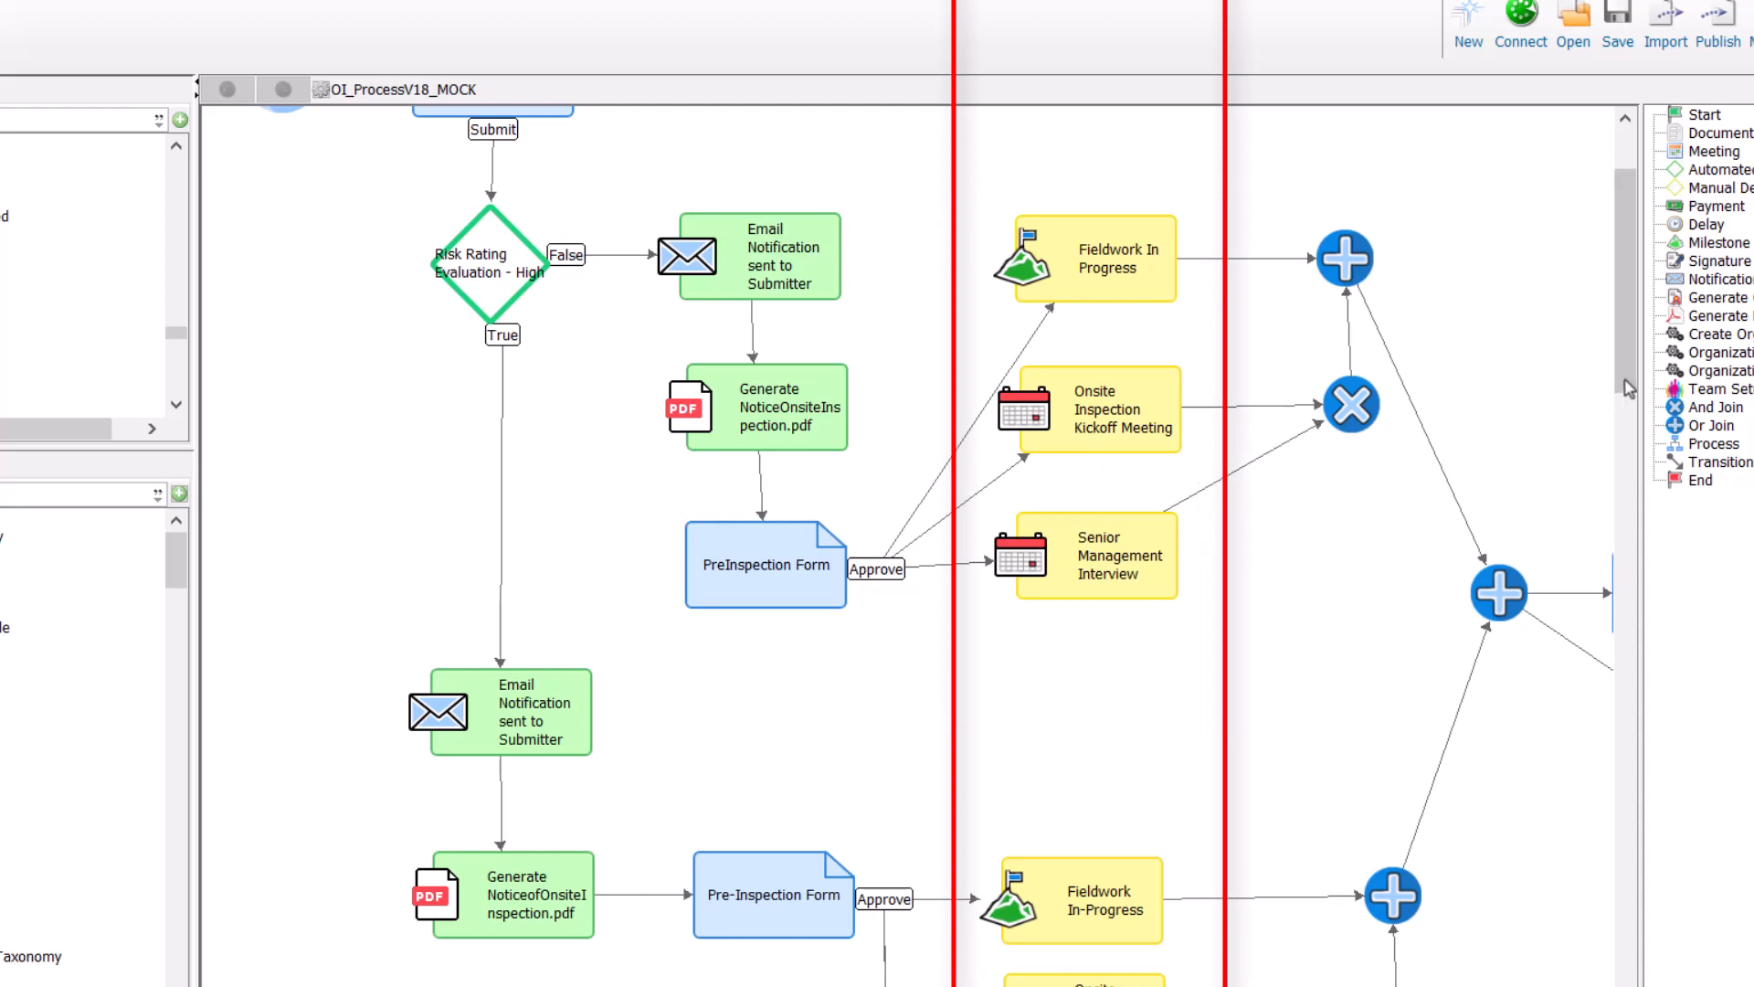
Step: Scroll the workflow canvas down and right to reveal the findings report, recommendations and Exit Meeting nodes
left_click_drag(1624, 380, 1582, 552)
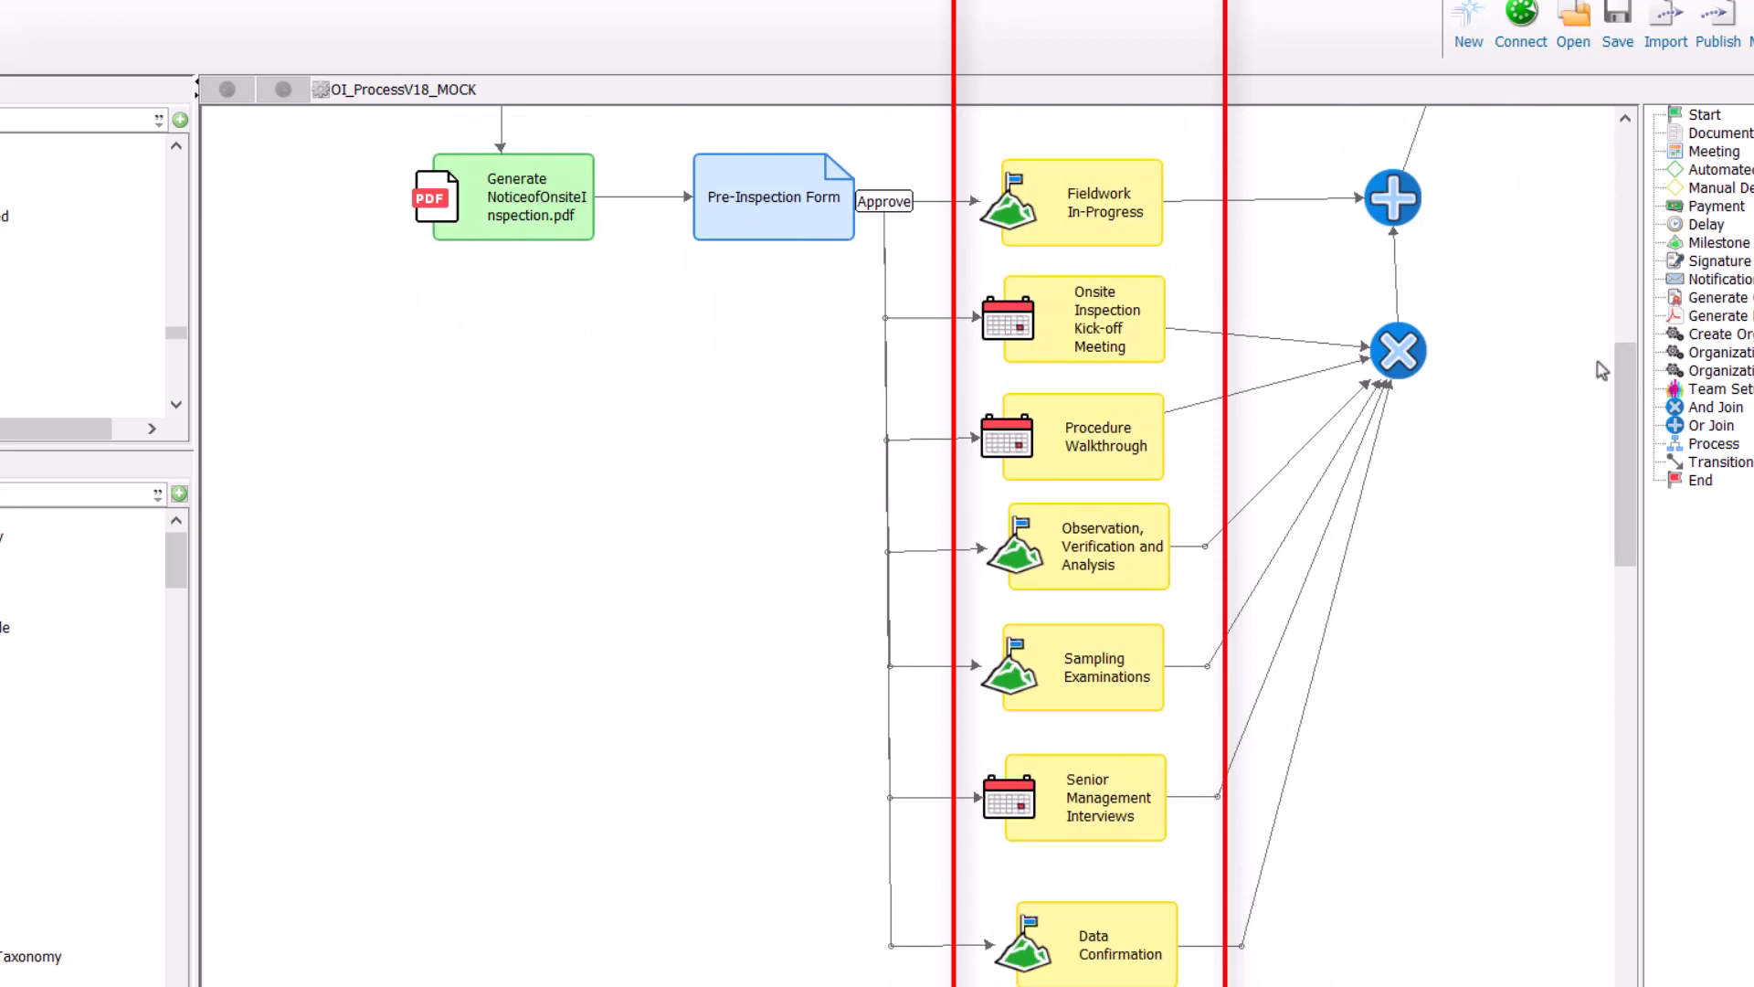
left_click_drag(1626, 408, 1617, 241)
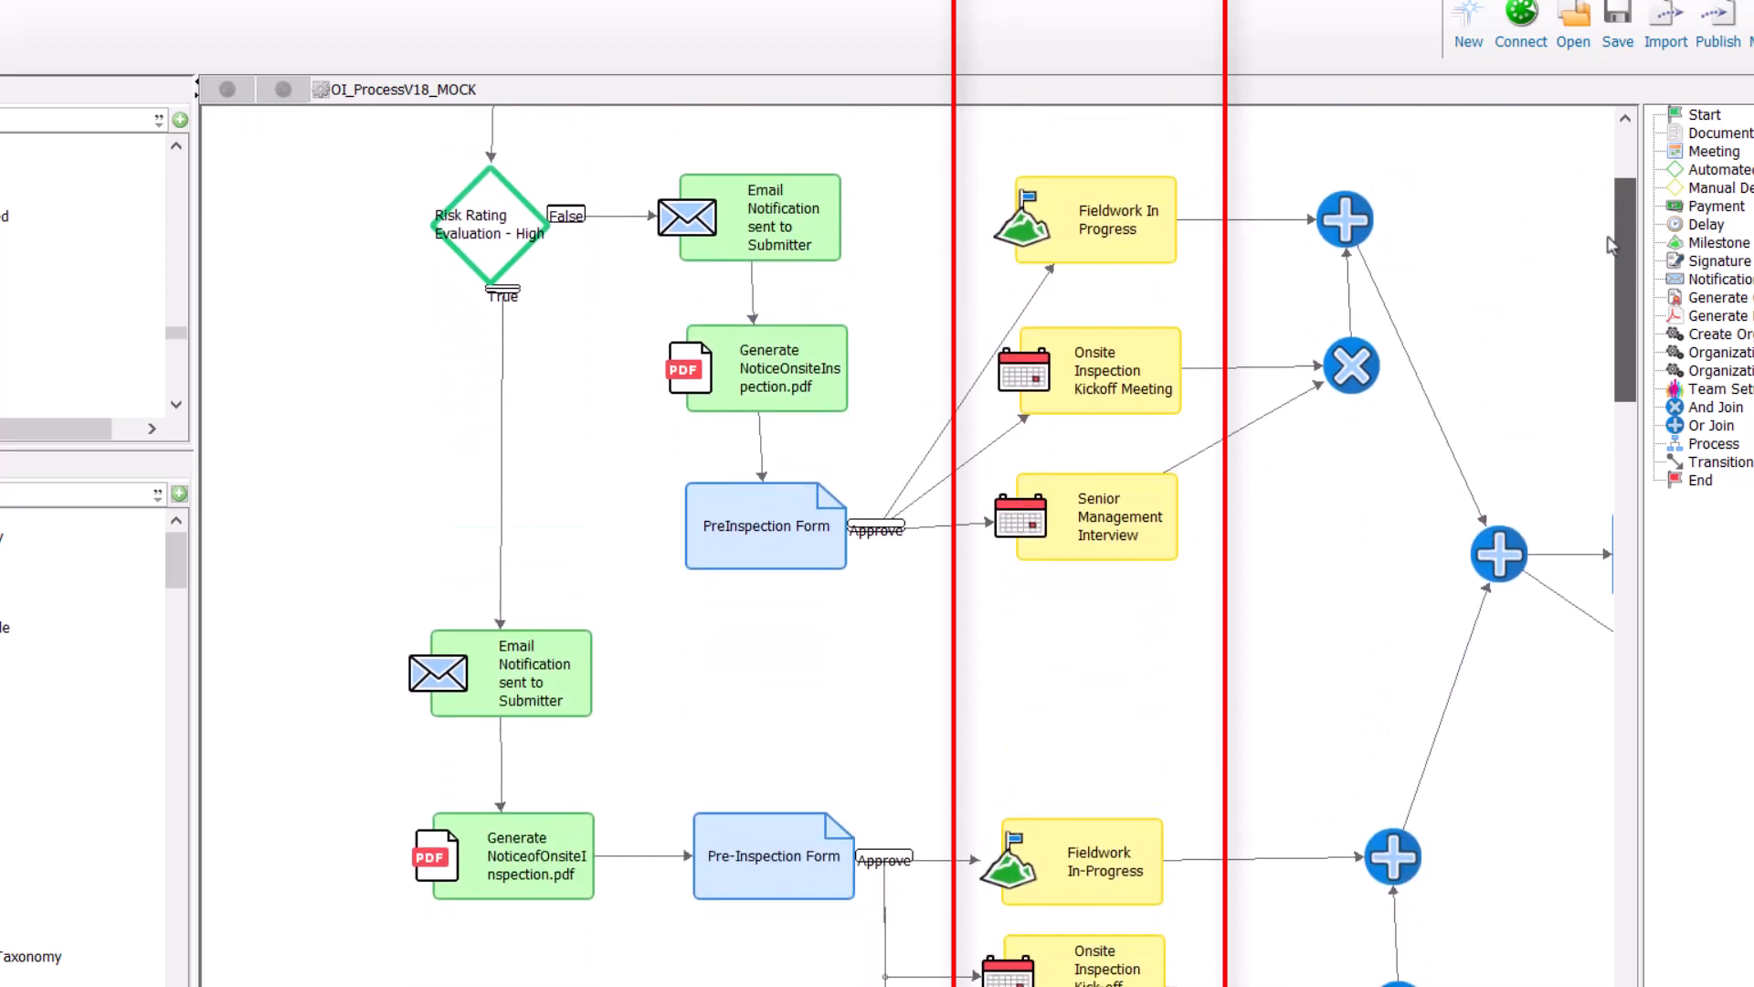
left_click_drag(694, 986, 979, 986)
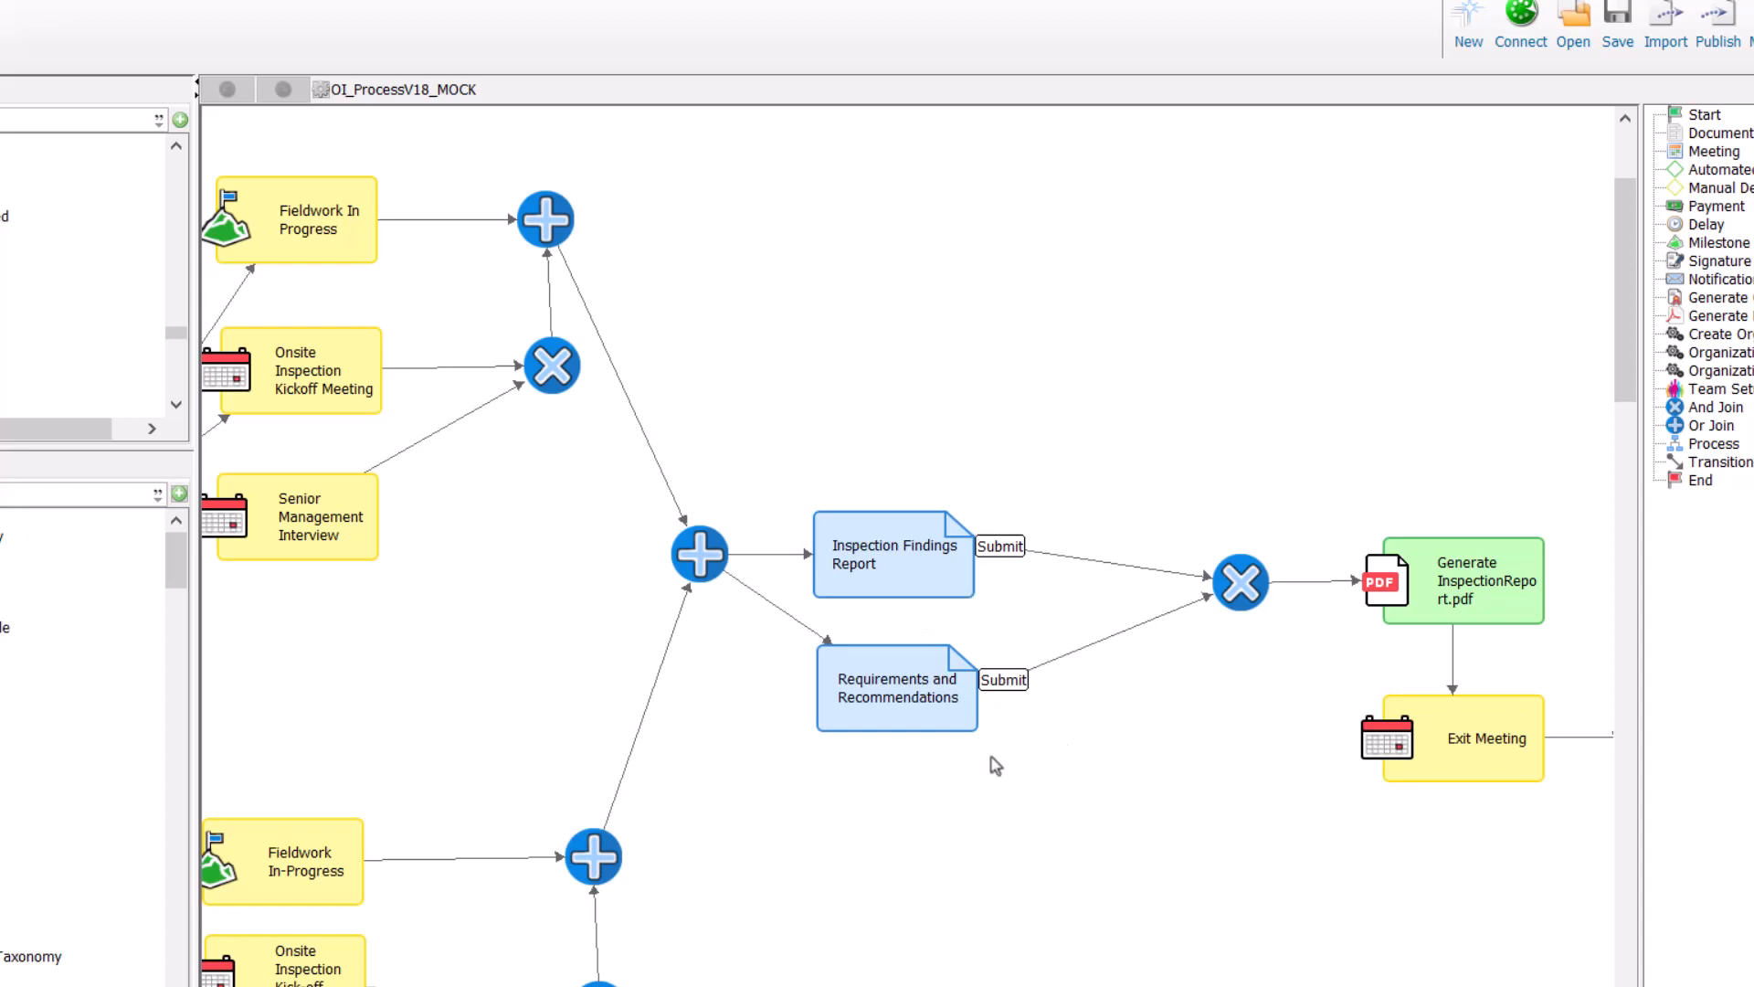
mouse_move(904, 764)
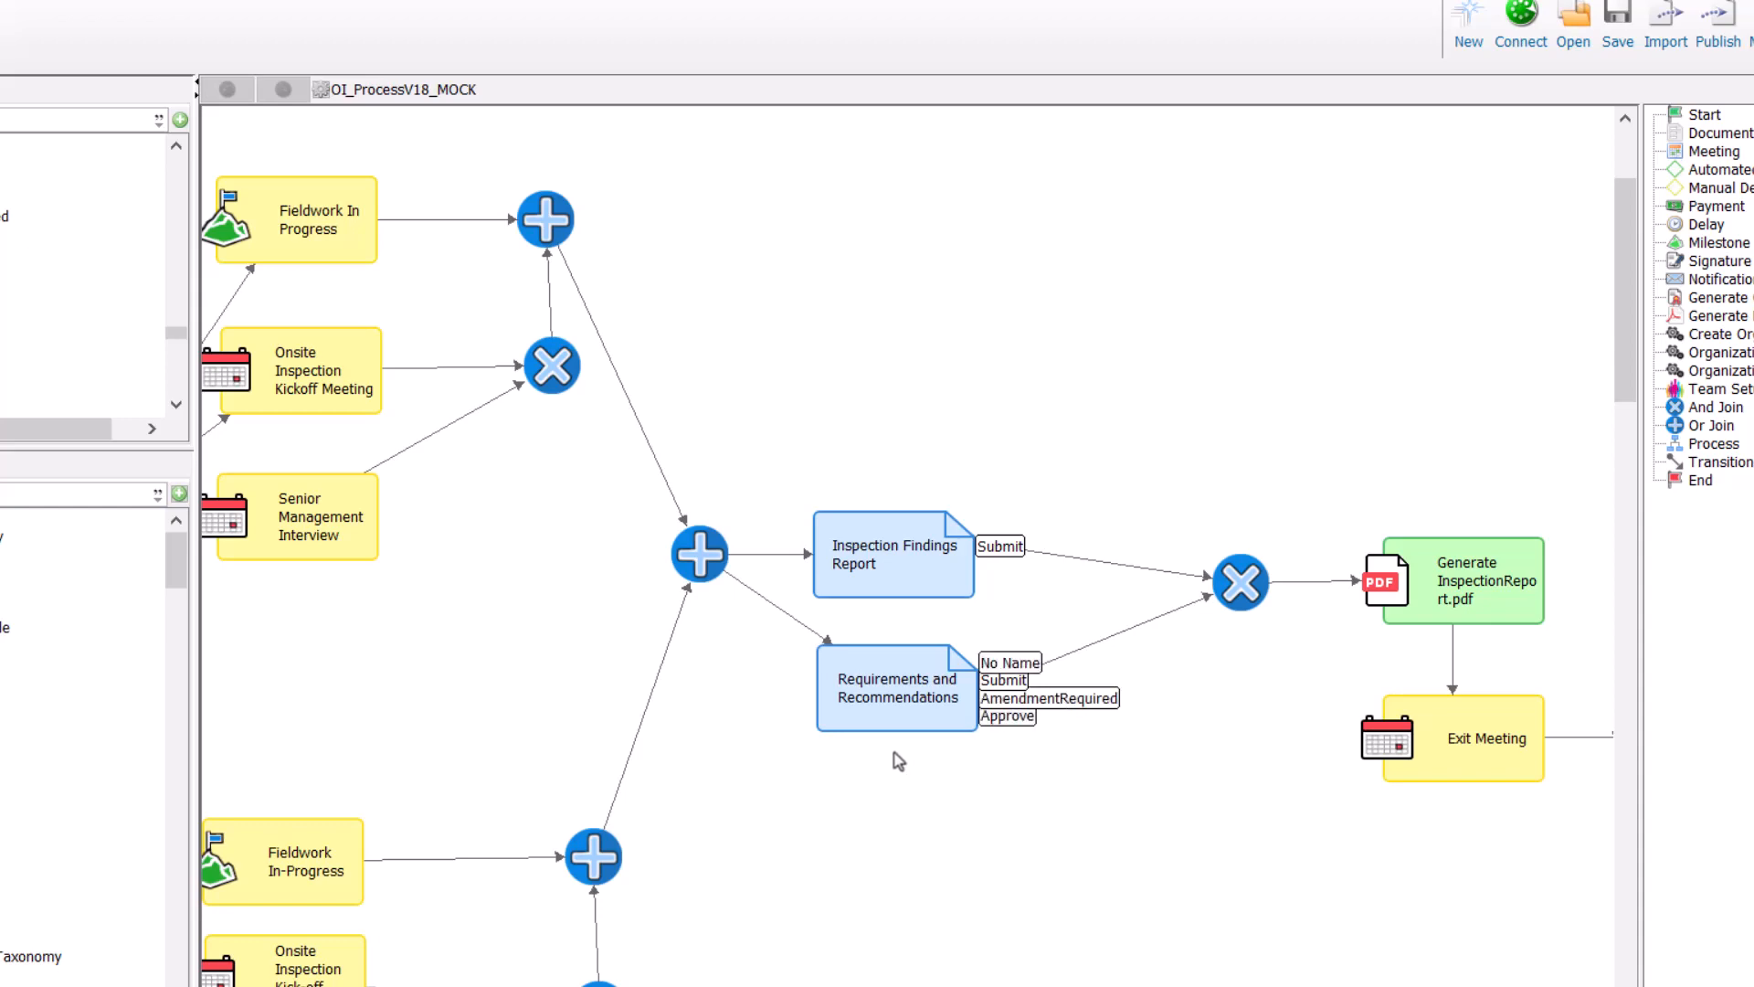
scroll(909, 548, "right", 5)
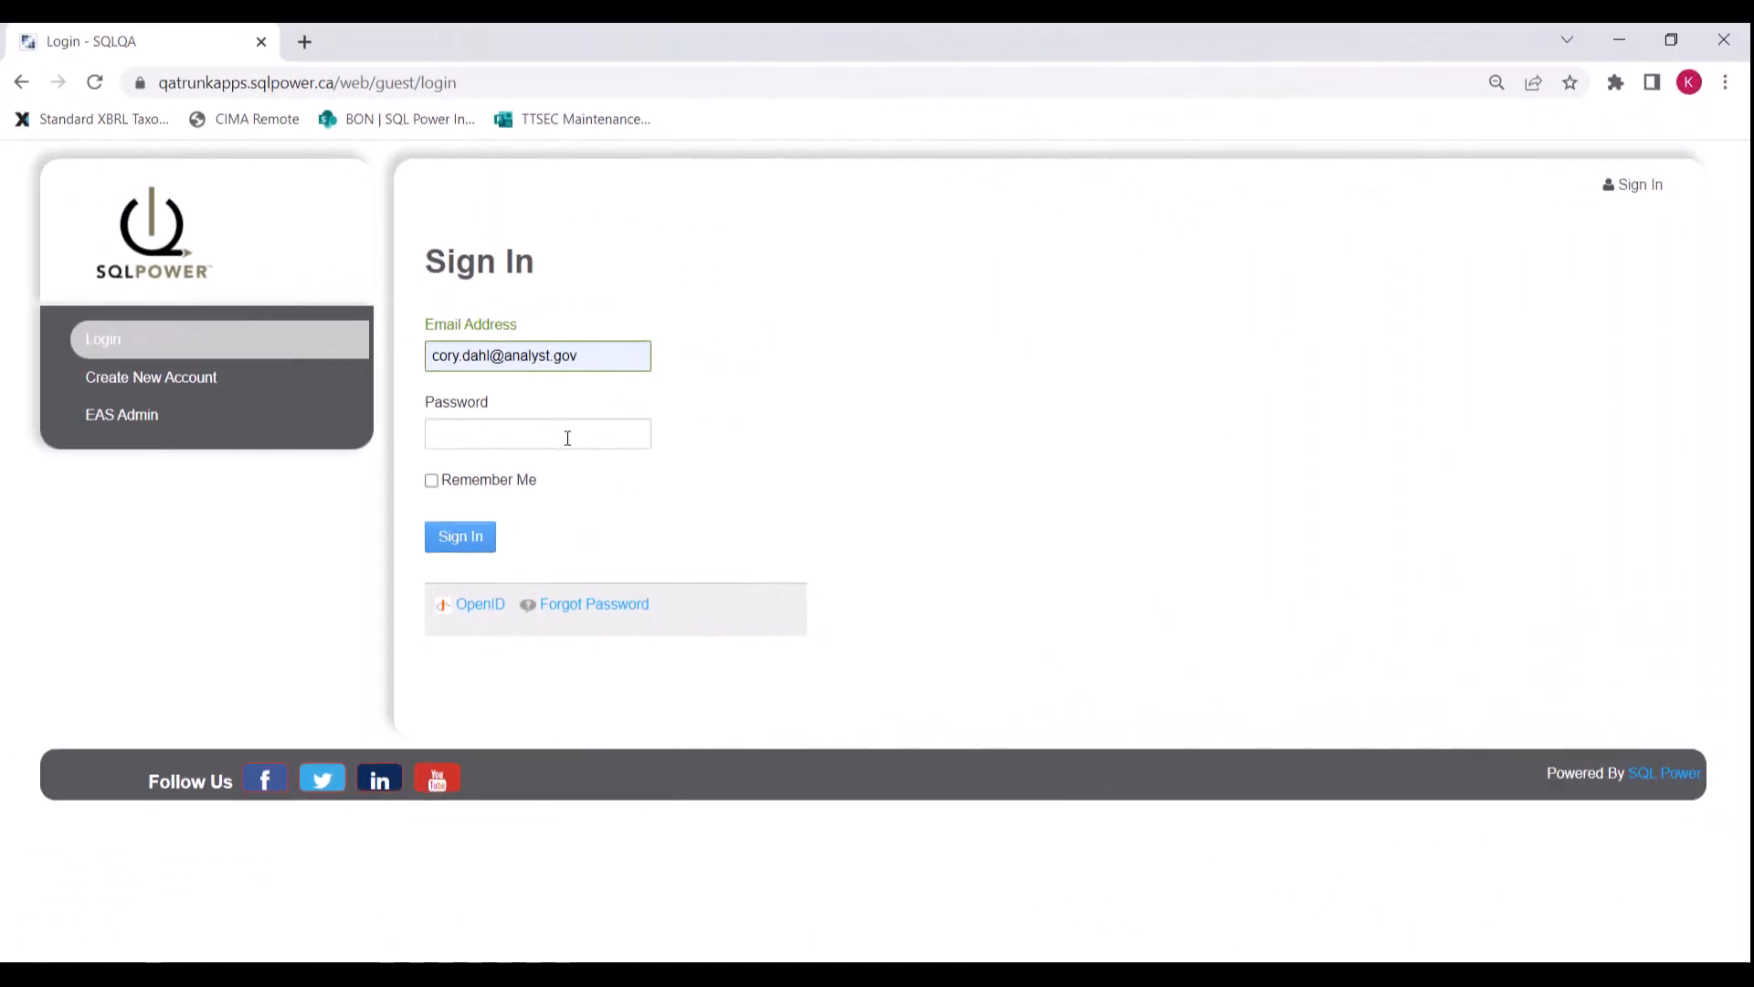
Step: Sign in to the EAS portal with the account password
left_click(567, 438)
type("****")
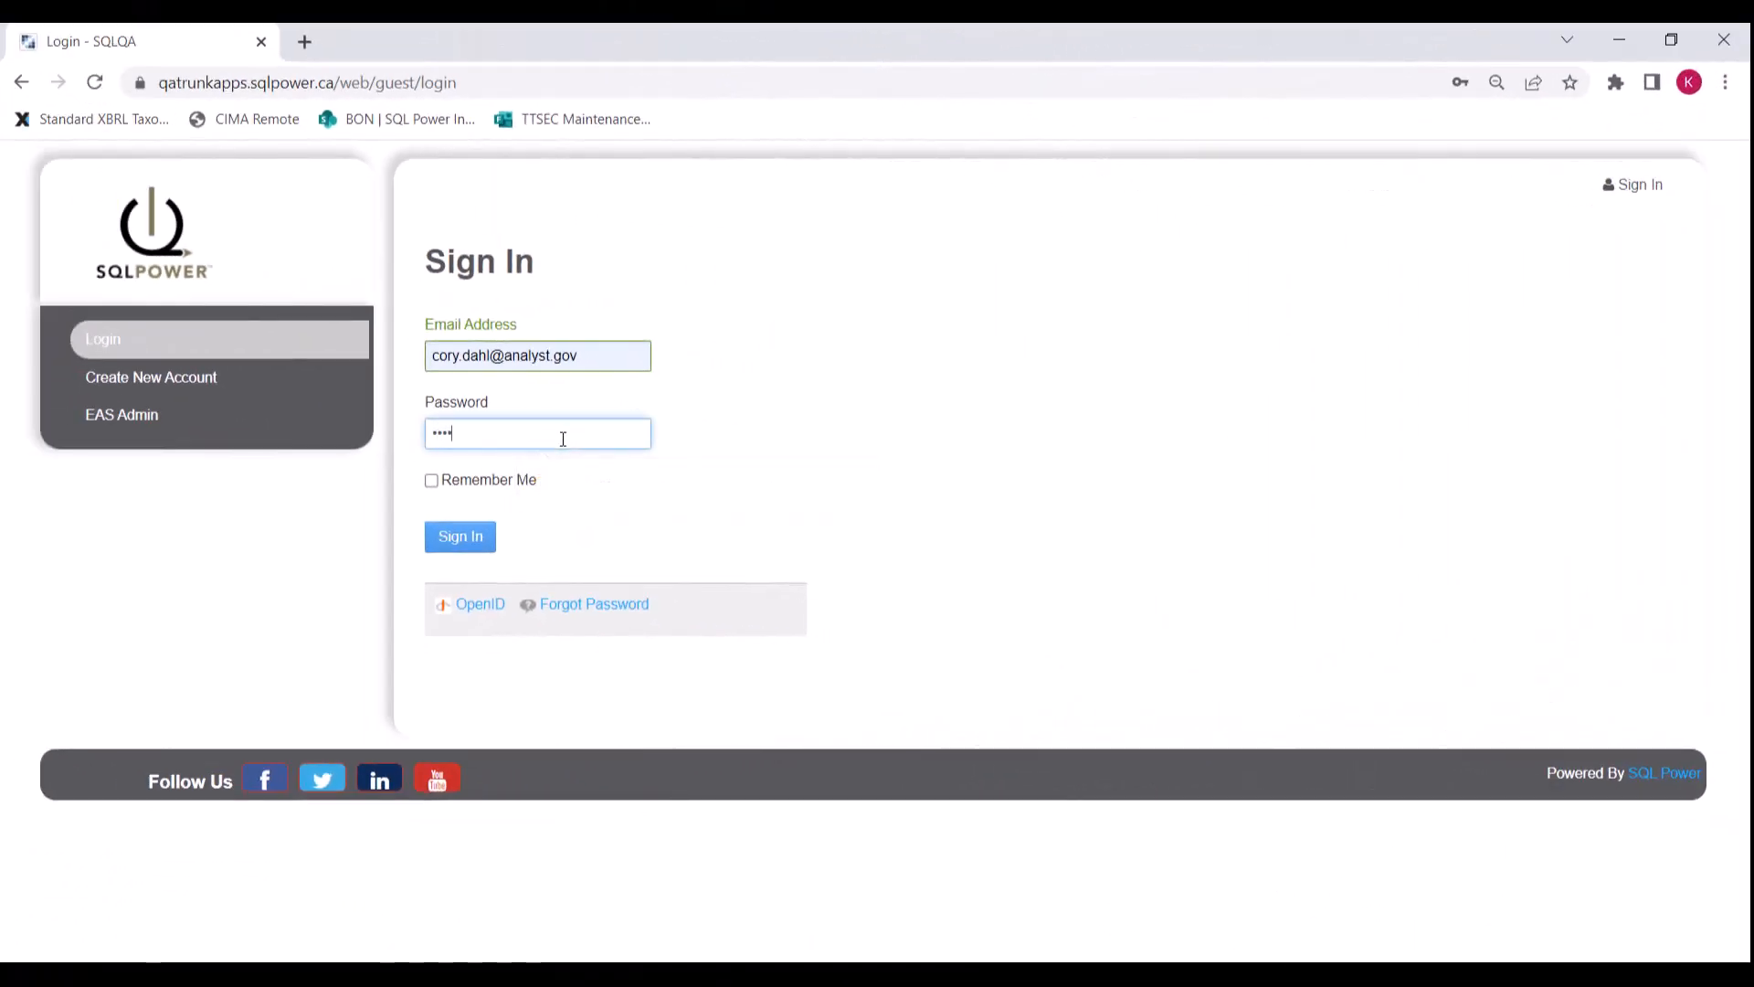
left_click(467, 546)
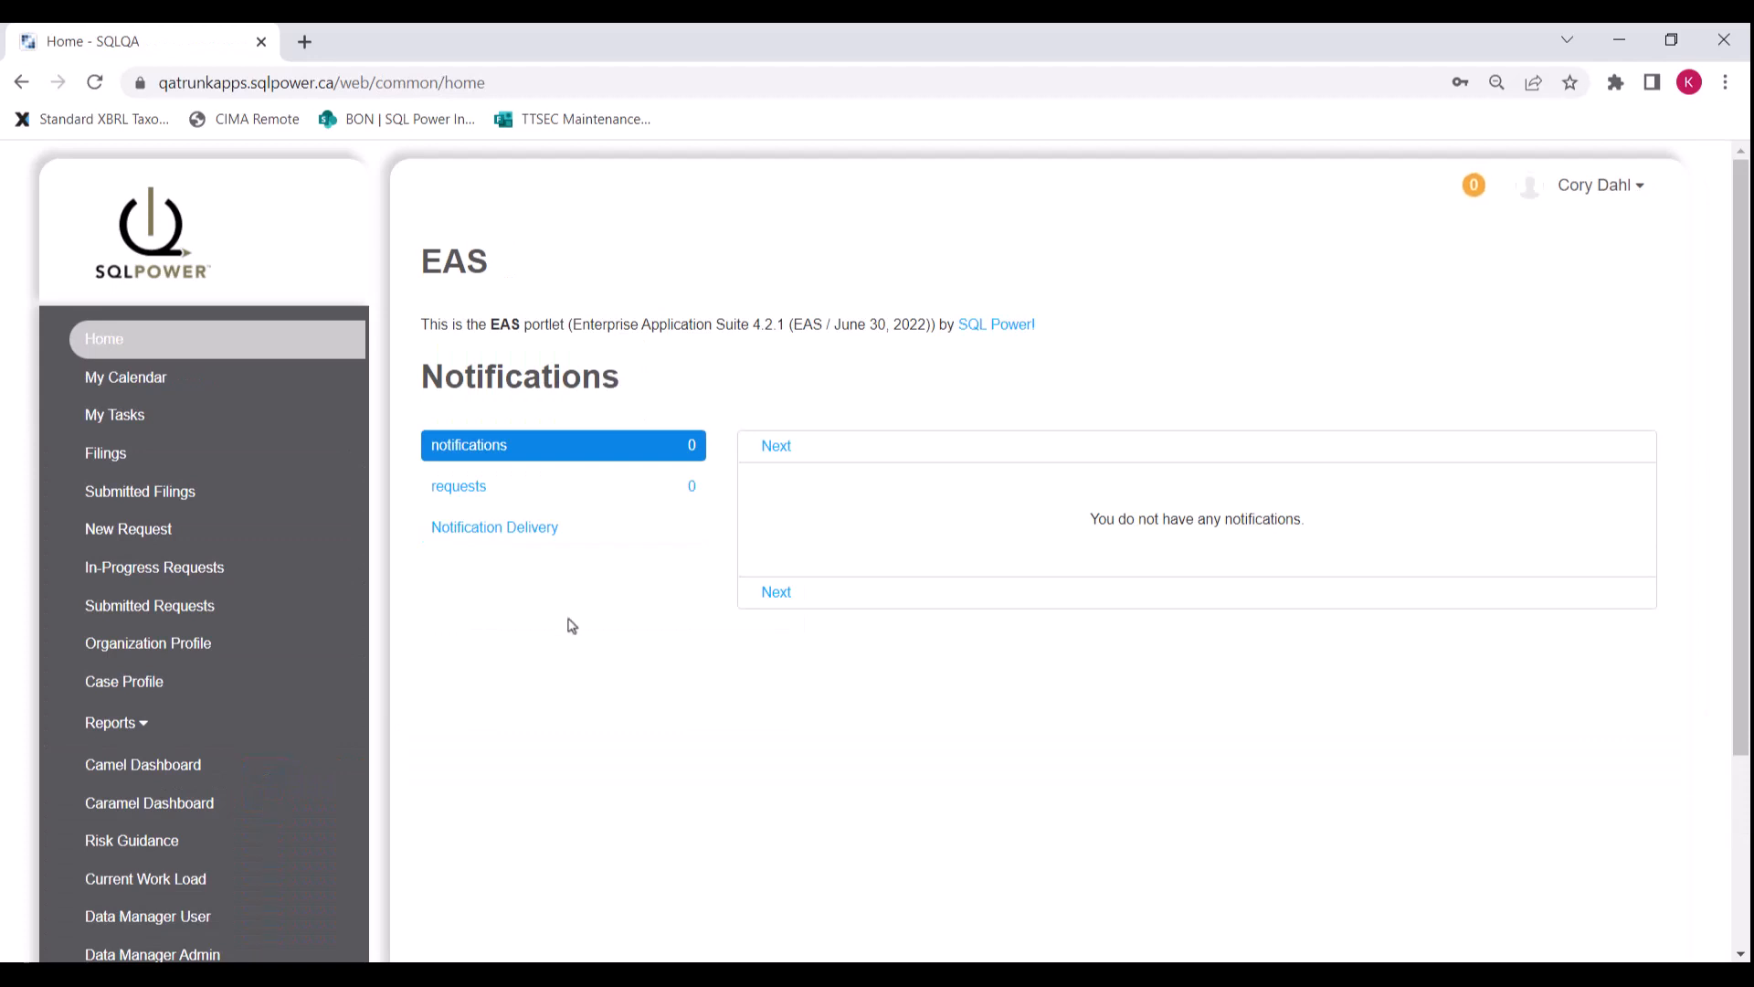
Step: Start a new Annual - Onsite Inspection request for Alliance Capital
left_click(172, 539)
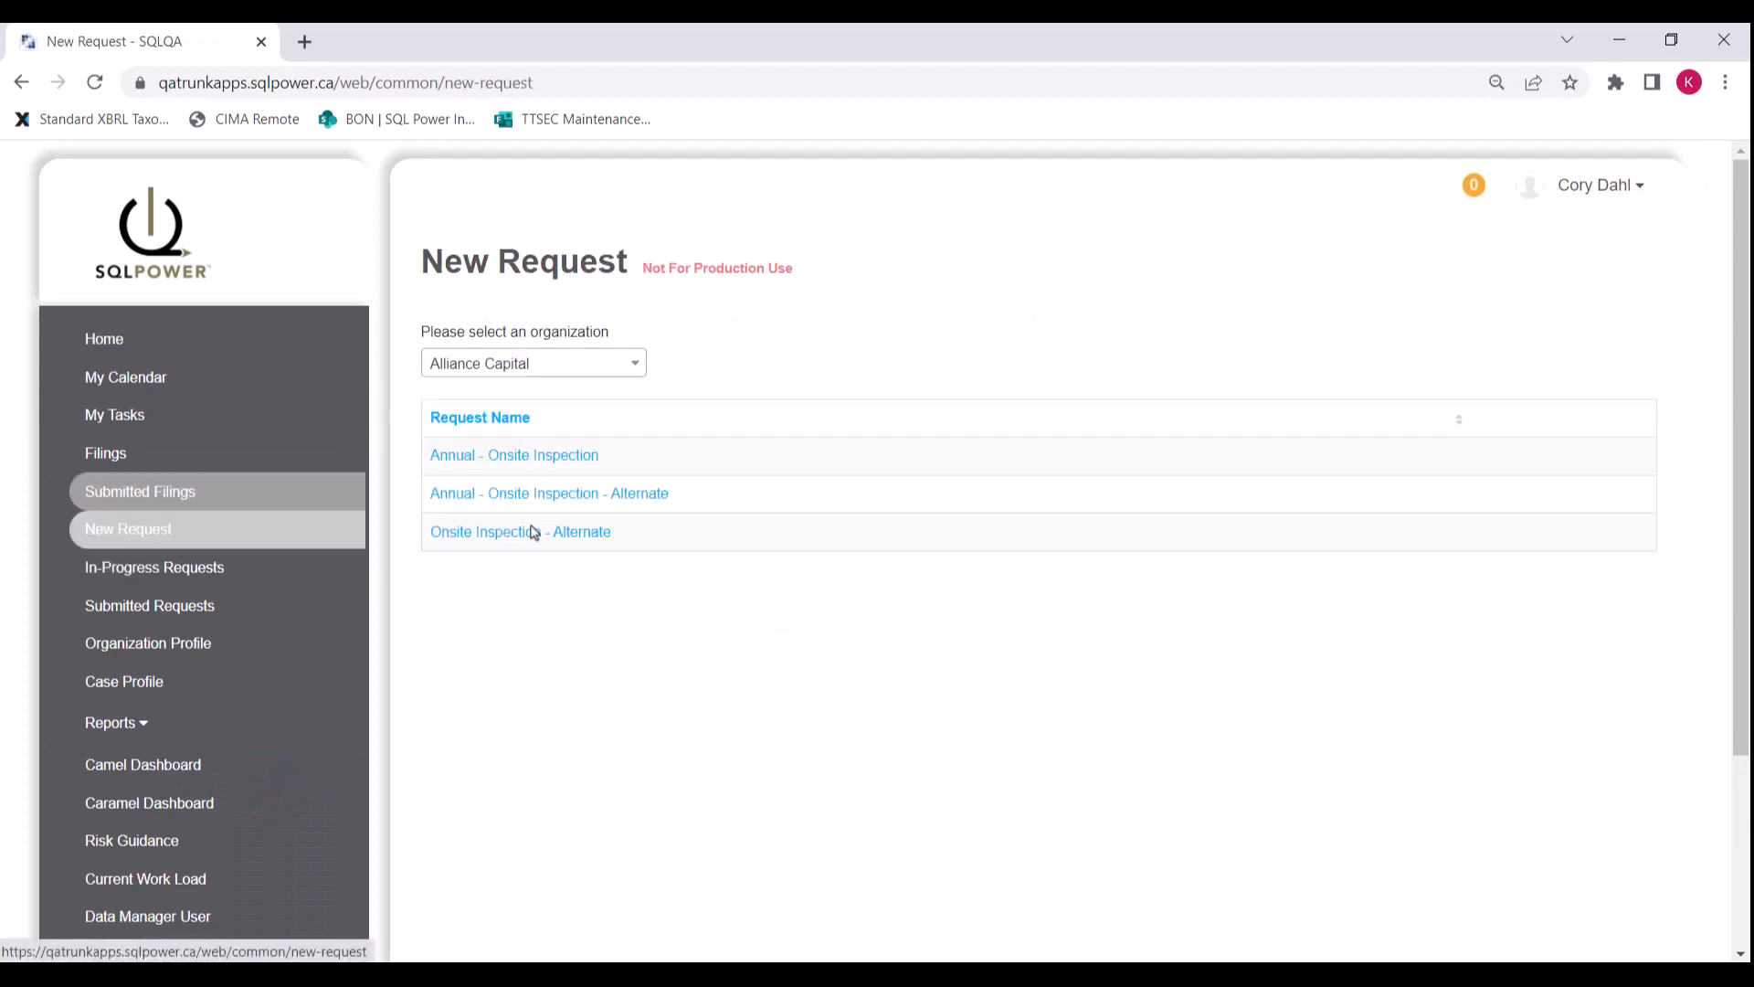
left_click(634, 365)
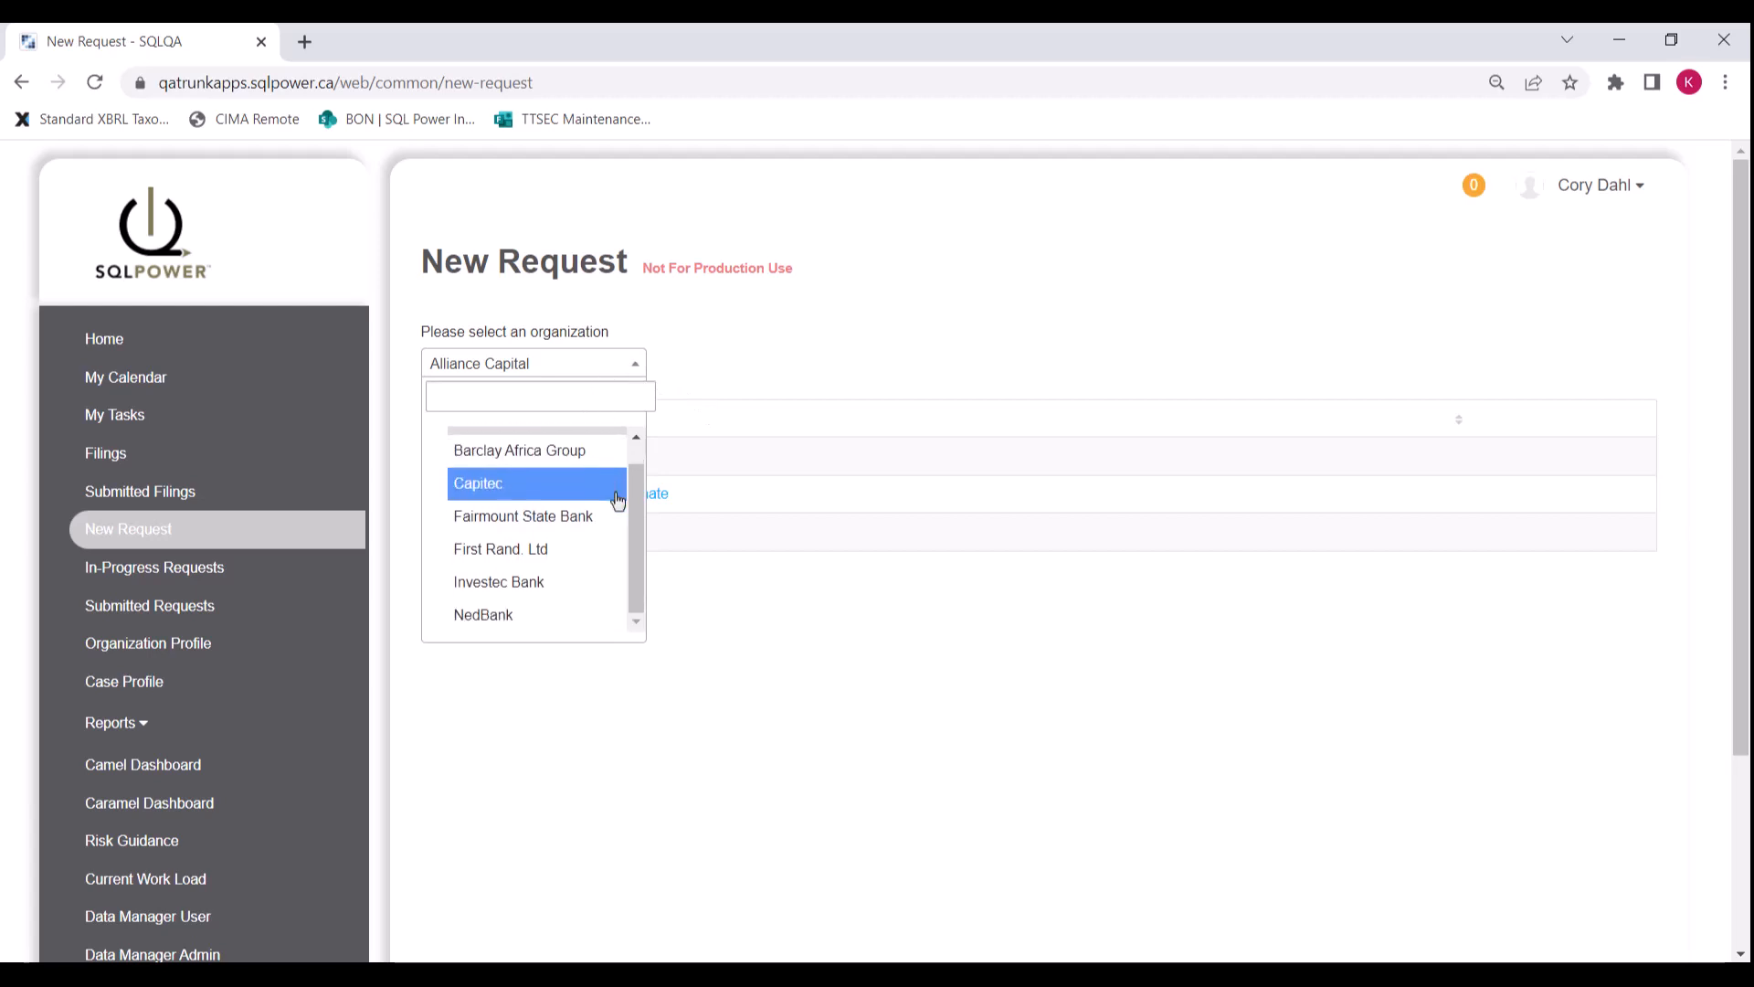
scroll(603, 479, "up", 1)
left_click(587, 446)
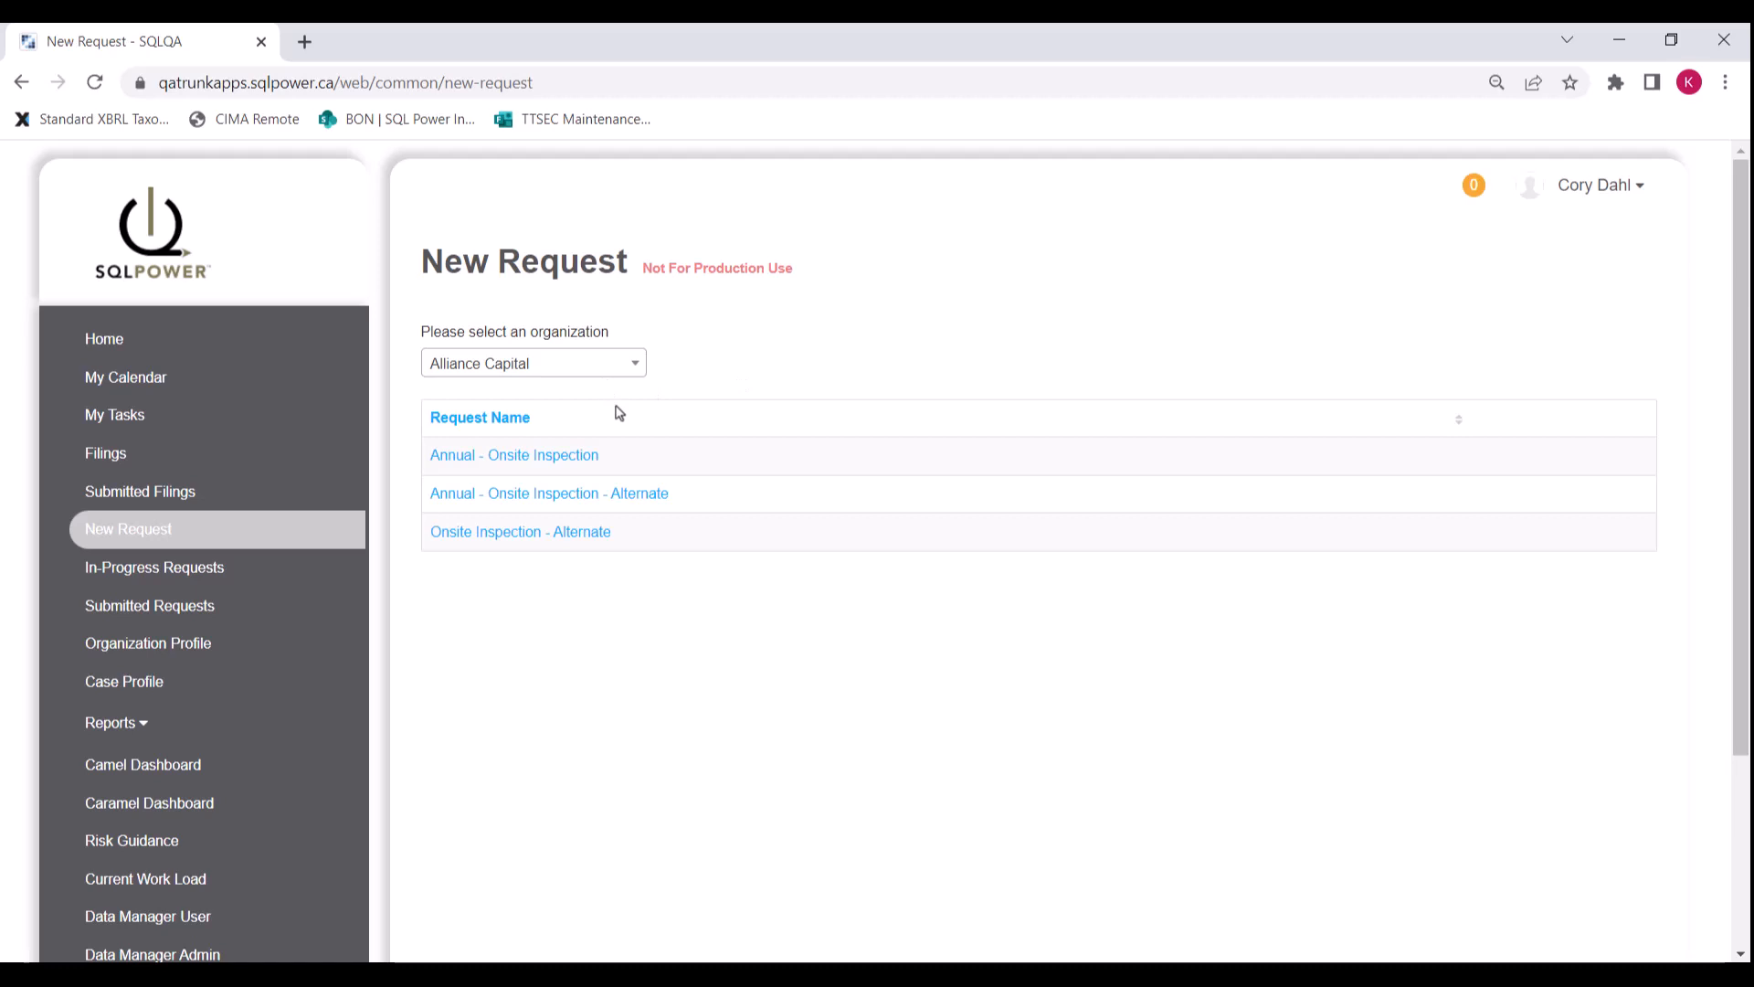
left_click(579, 458)
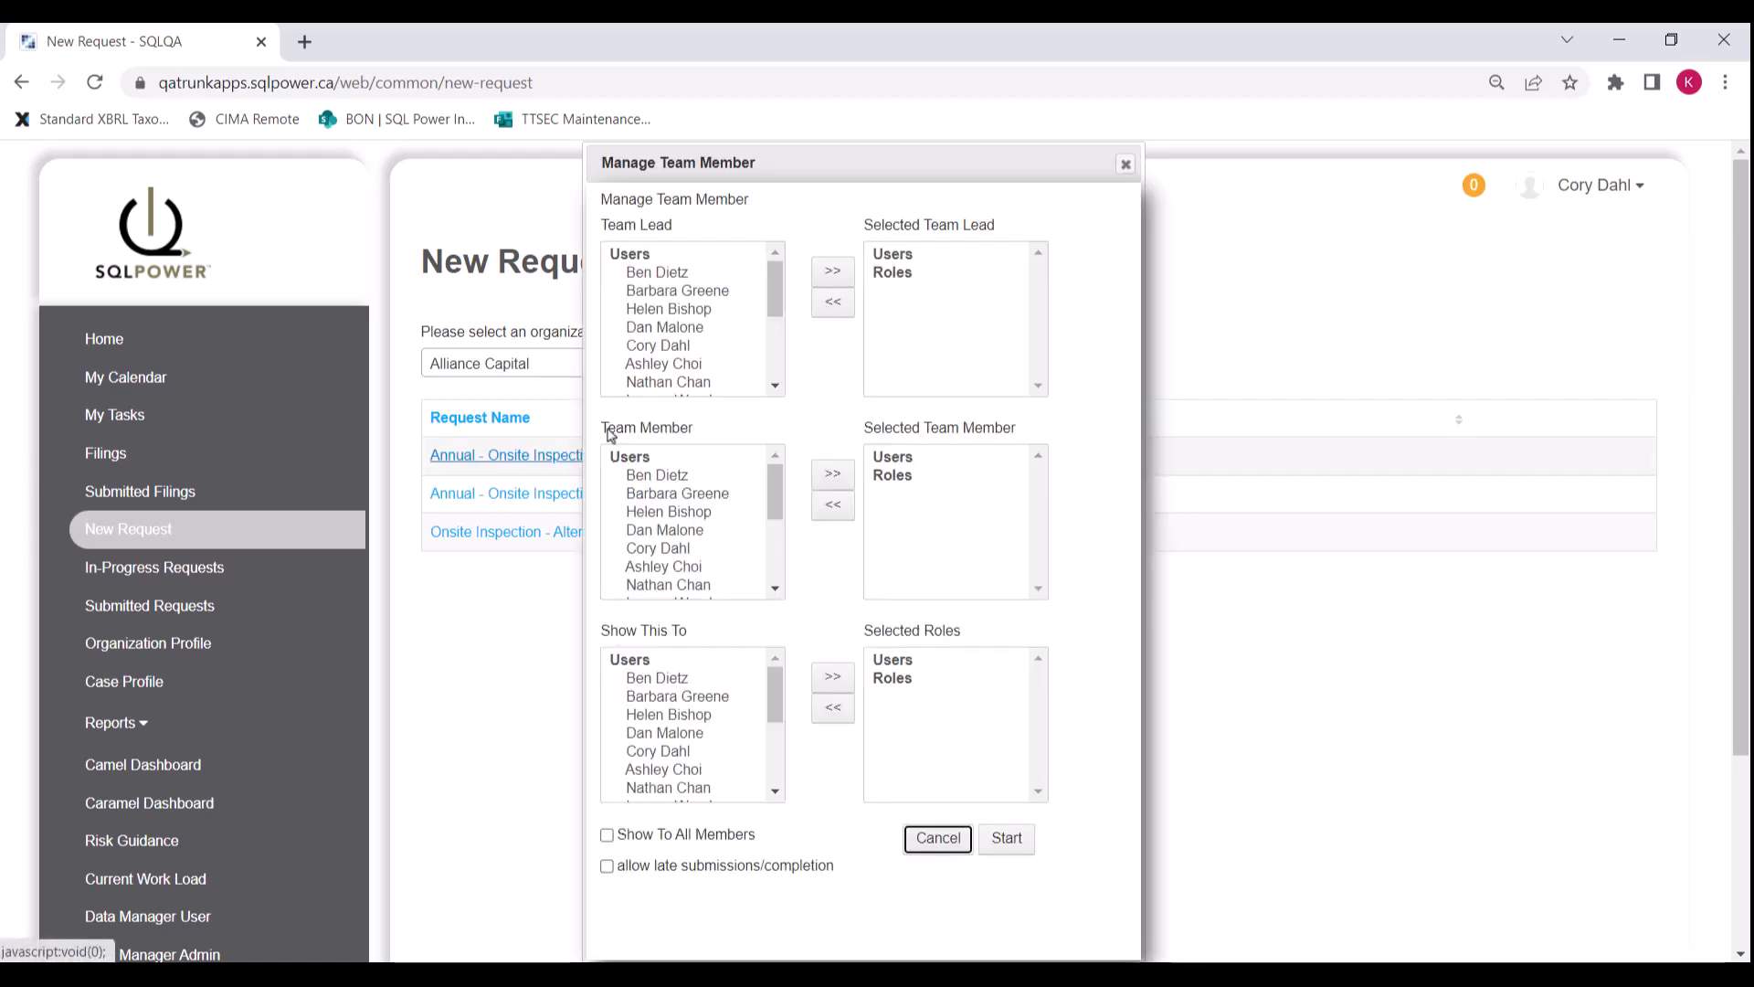
Step: Assign a team lead and add three users as team members
left_click(674, 352)
left_click(837, 274)
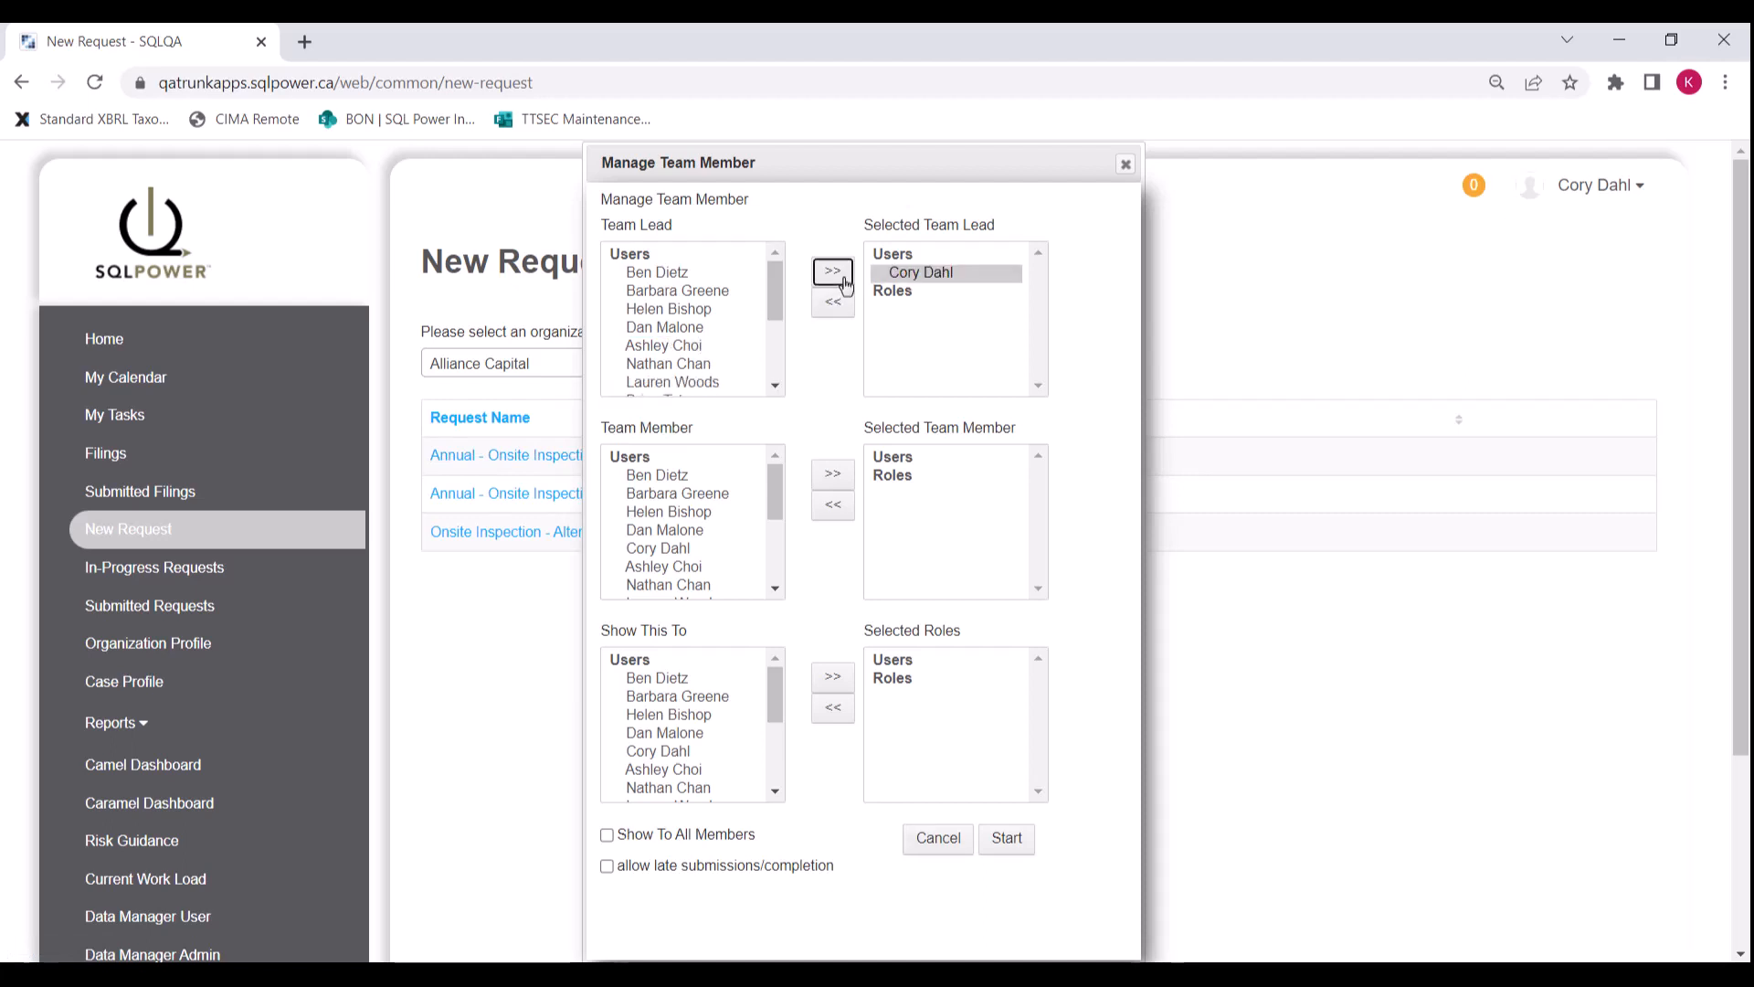
left_click(680, 475)
left_click(832, 473)
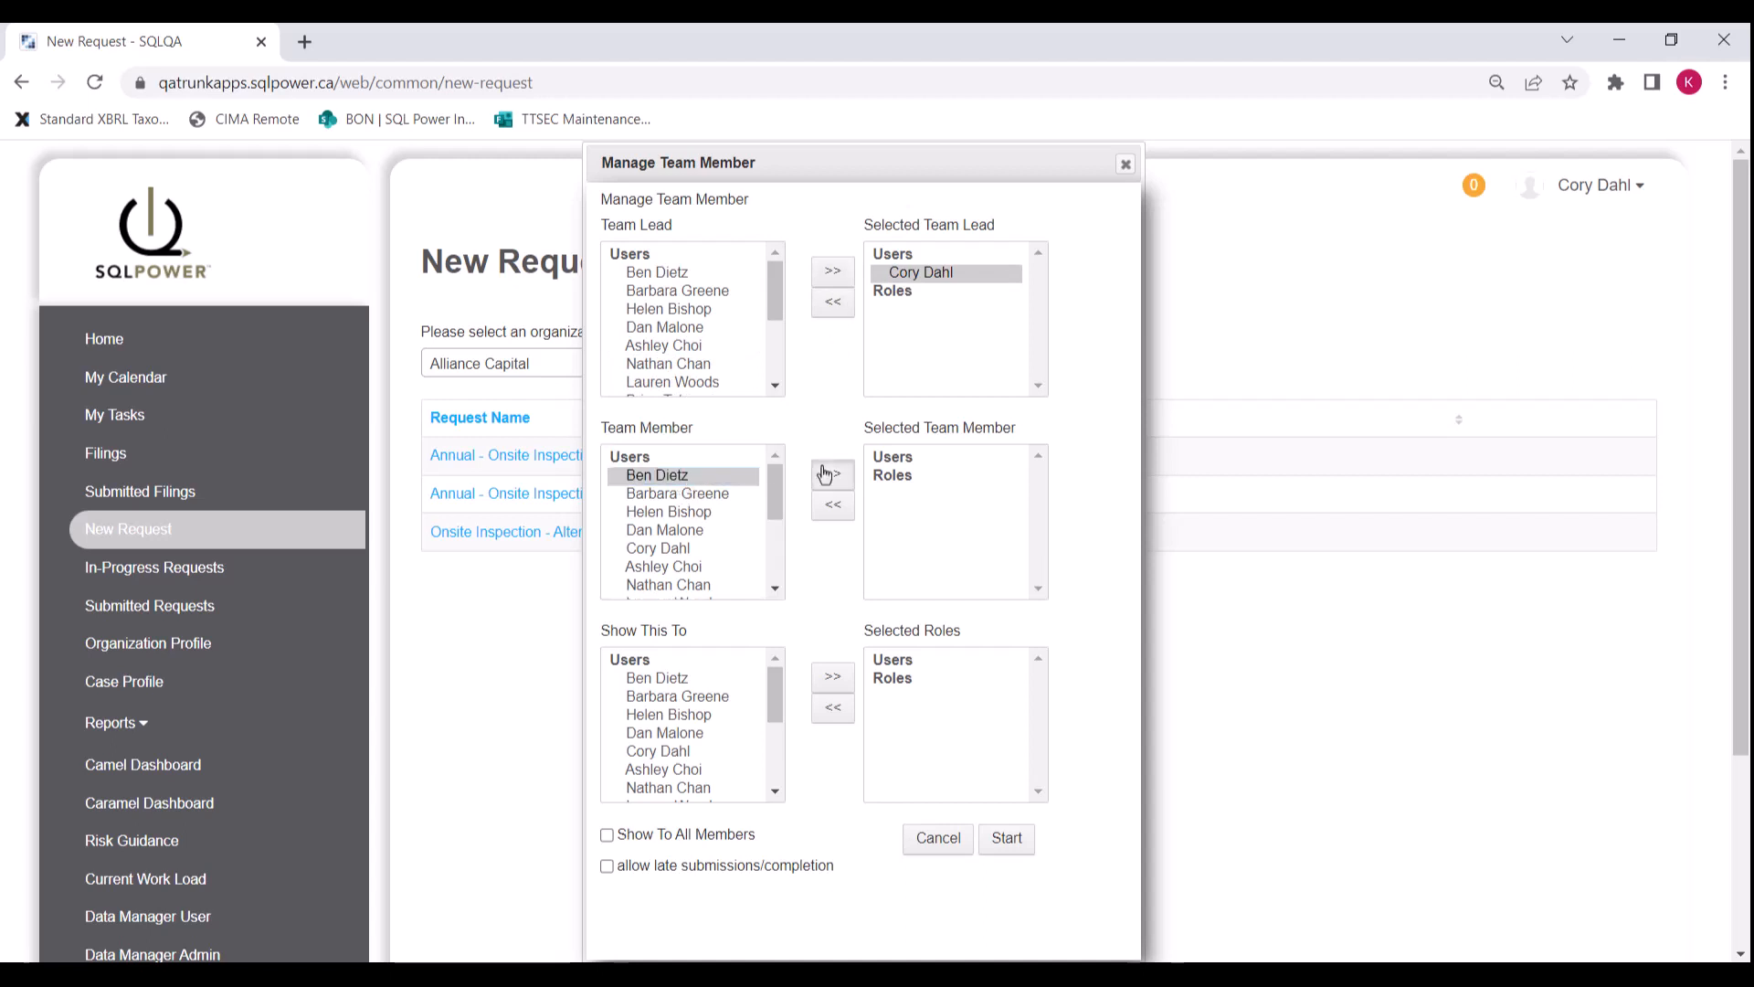
left_click(713, 484)
left_click(831, 475)
left_click(685, 494)
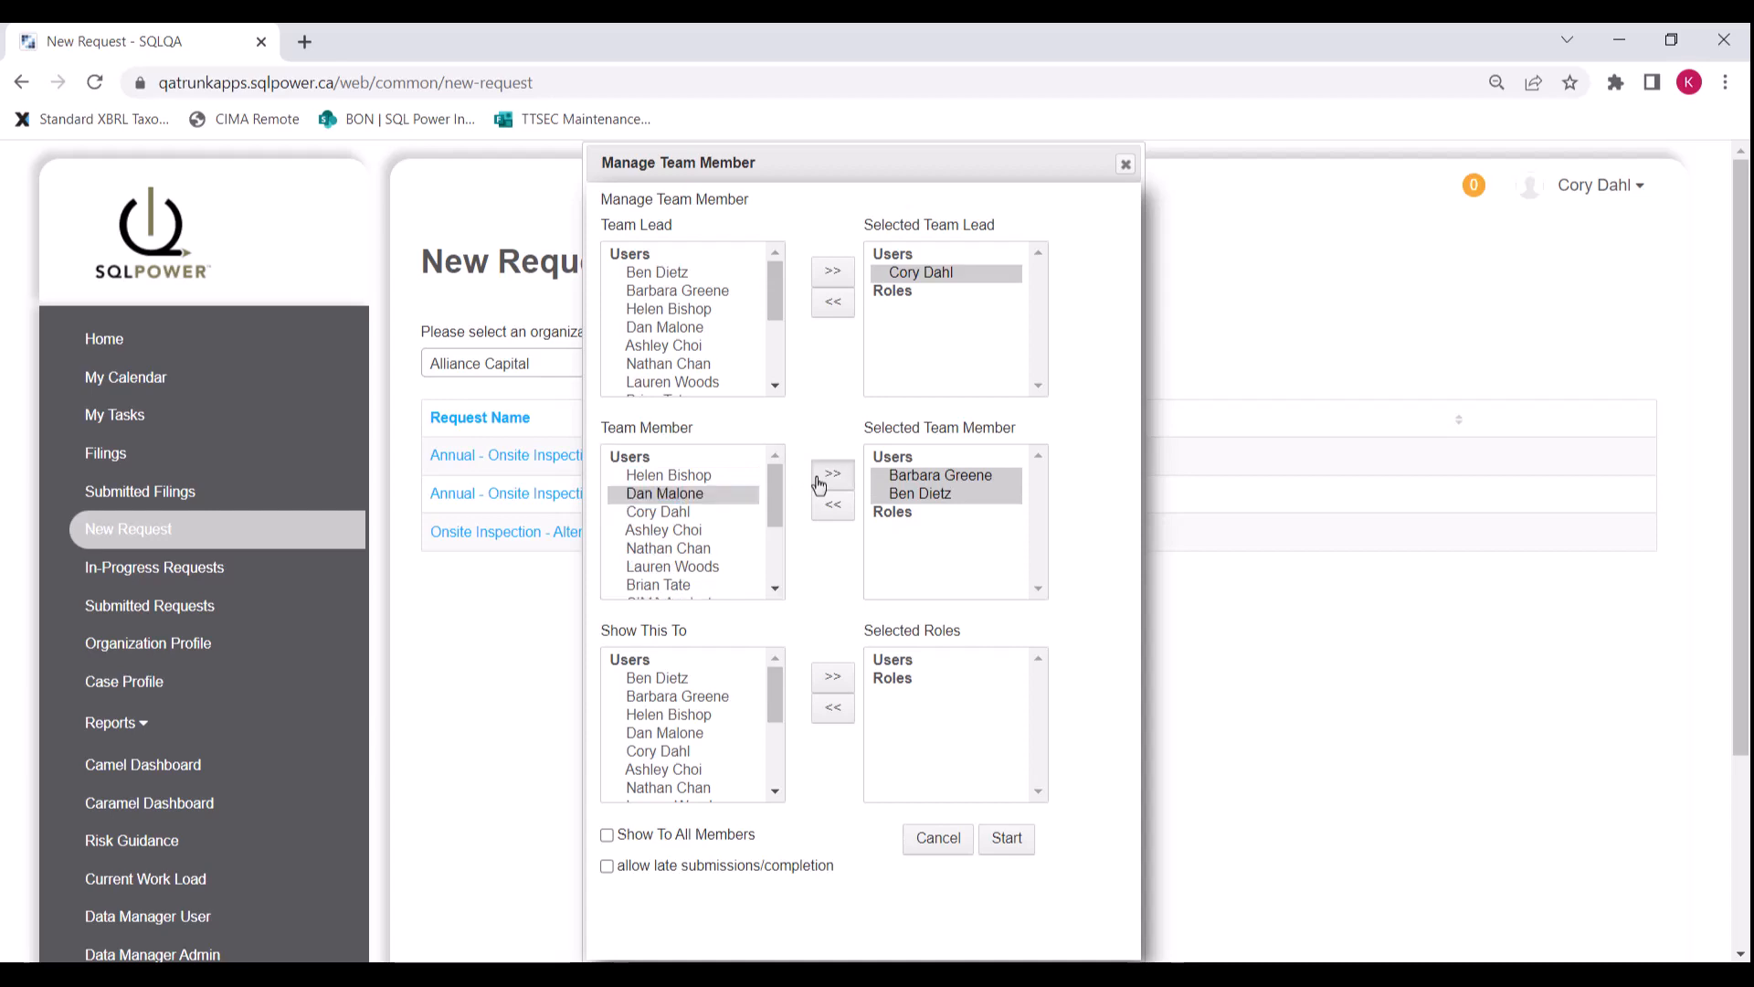
left_click(829, 473)
Step: Add the Submitter role, make the request visible to all members, and start it
scroll(666, 521, "down", 3)
left_click(657, 567)
left_click(828, 475)
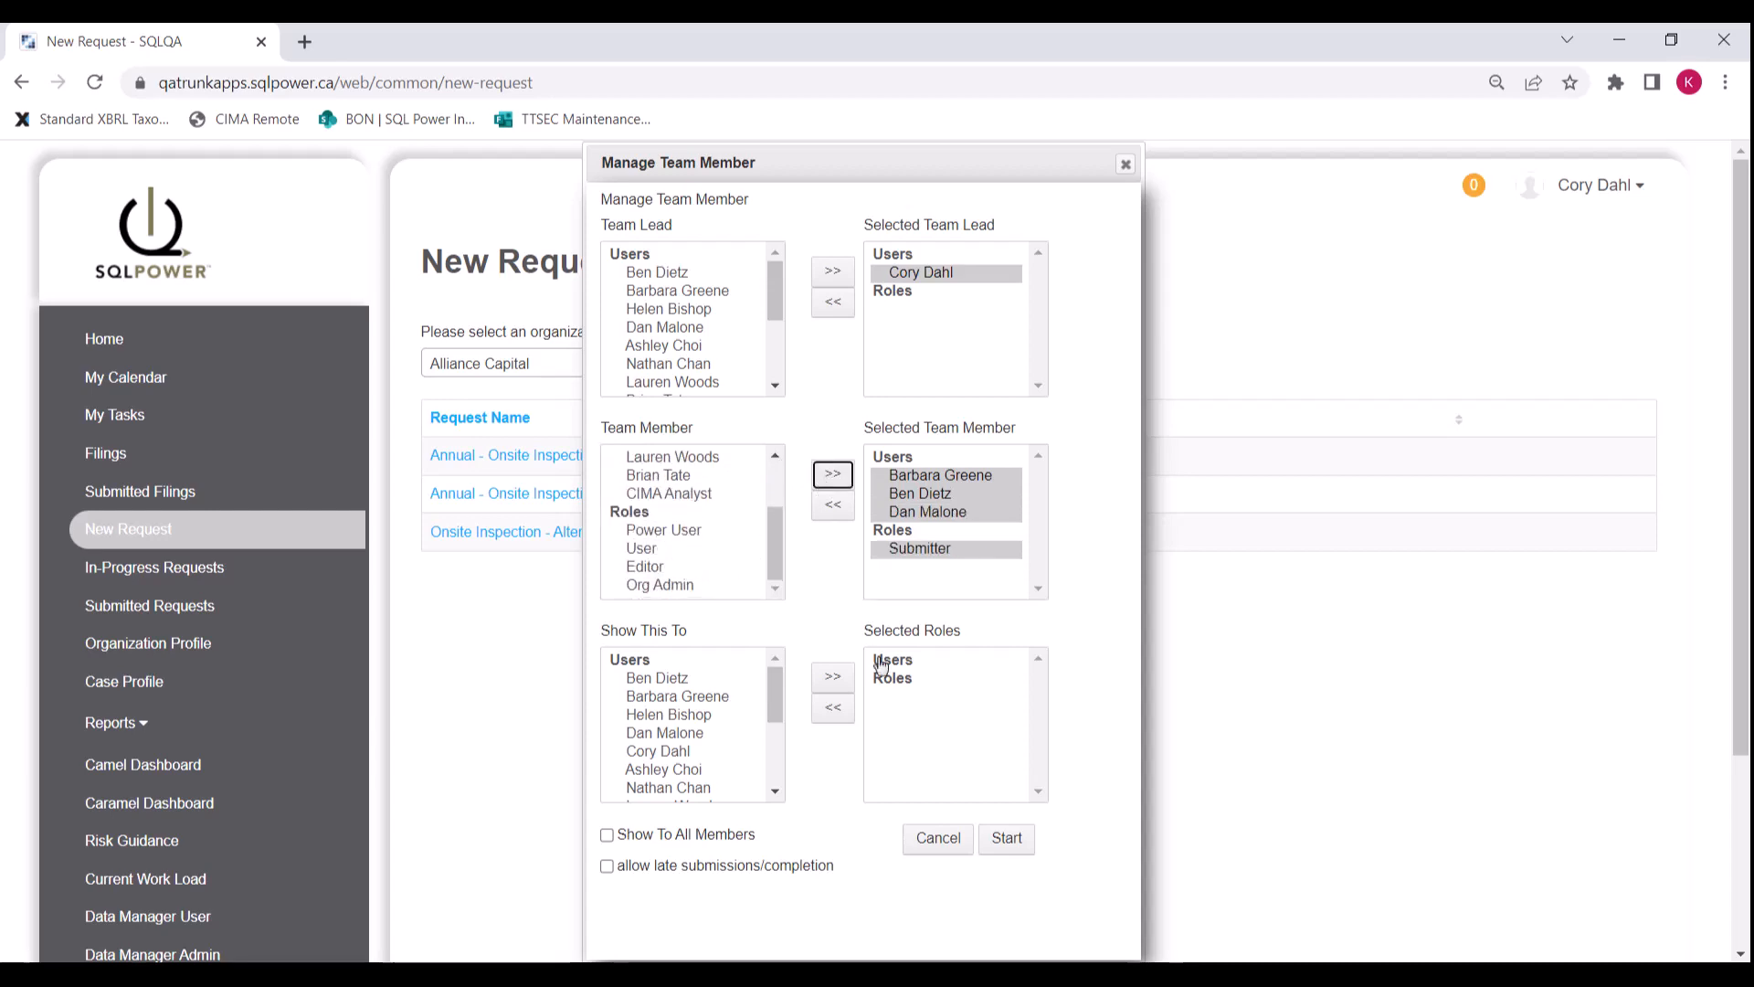
left_click(683, 839)
left_click(1007, 841)
left_click(343, 270)
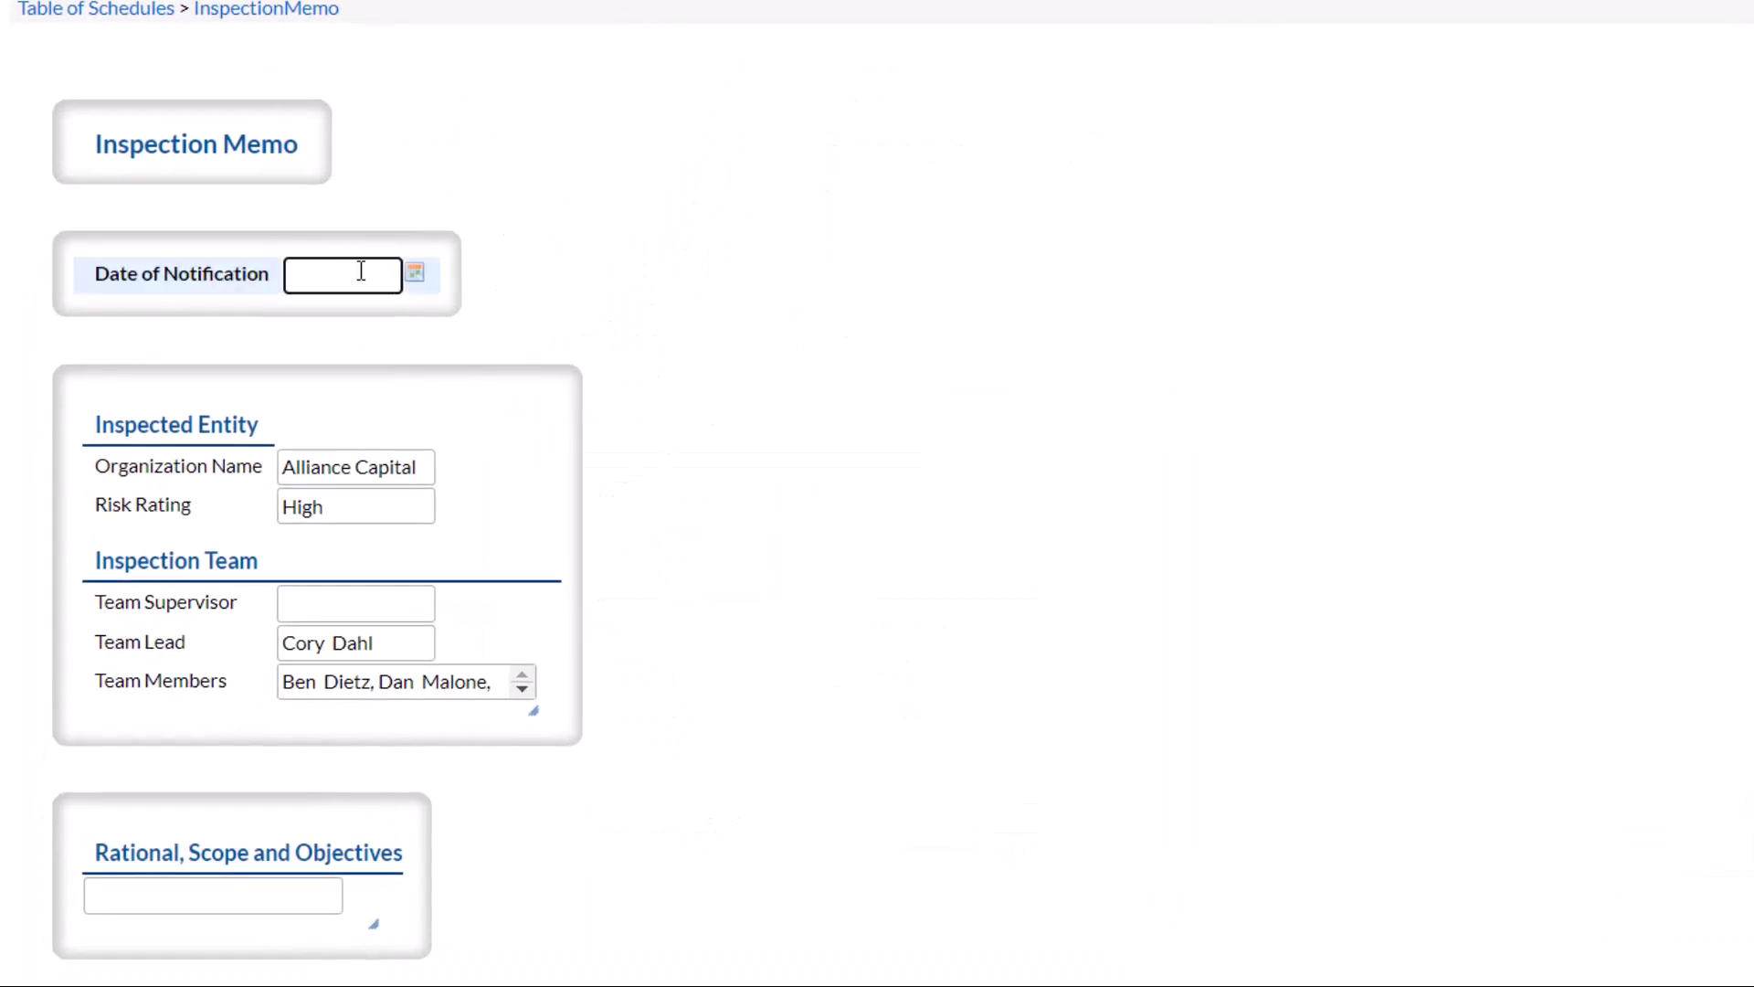
Step: Set the notification date to 18 August 2022 and enlarge the Team Members box
left_click(415, 273)
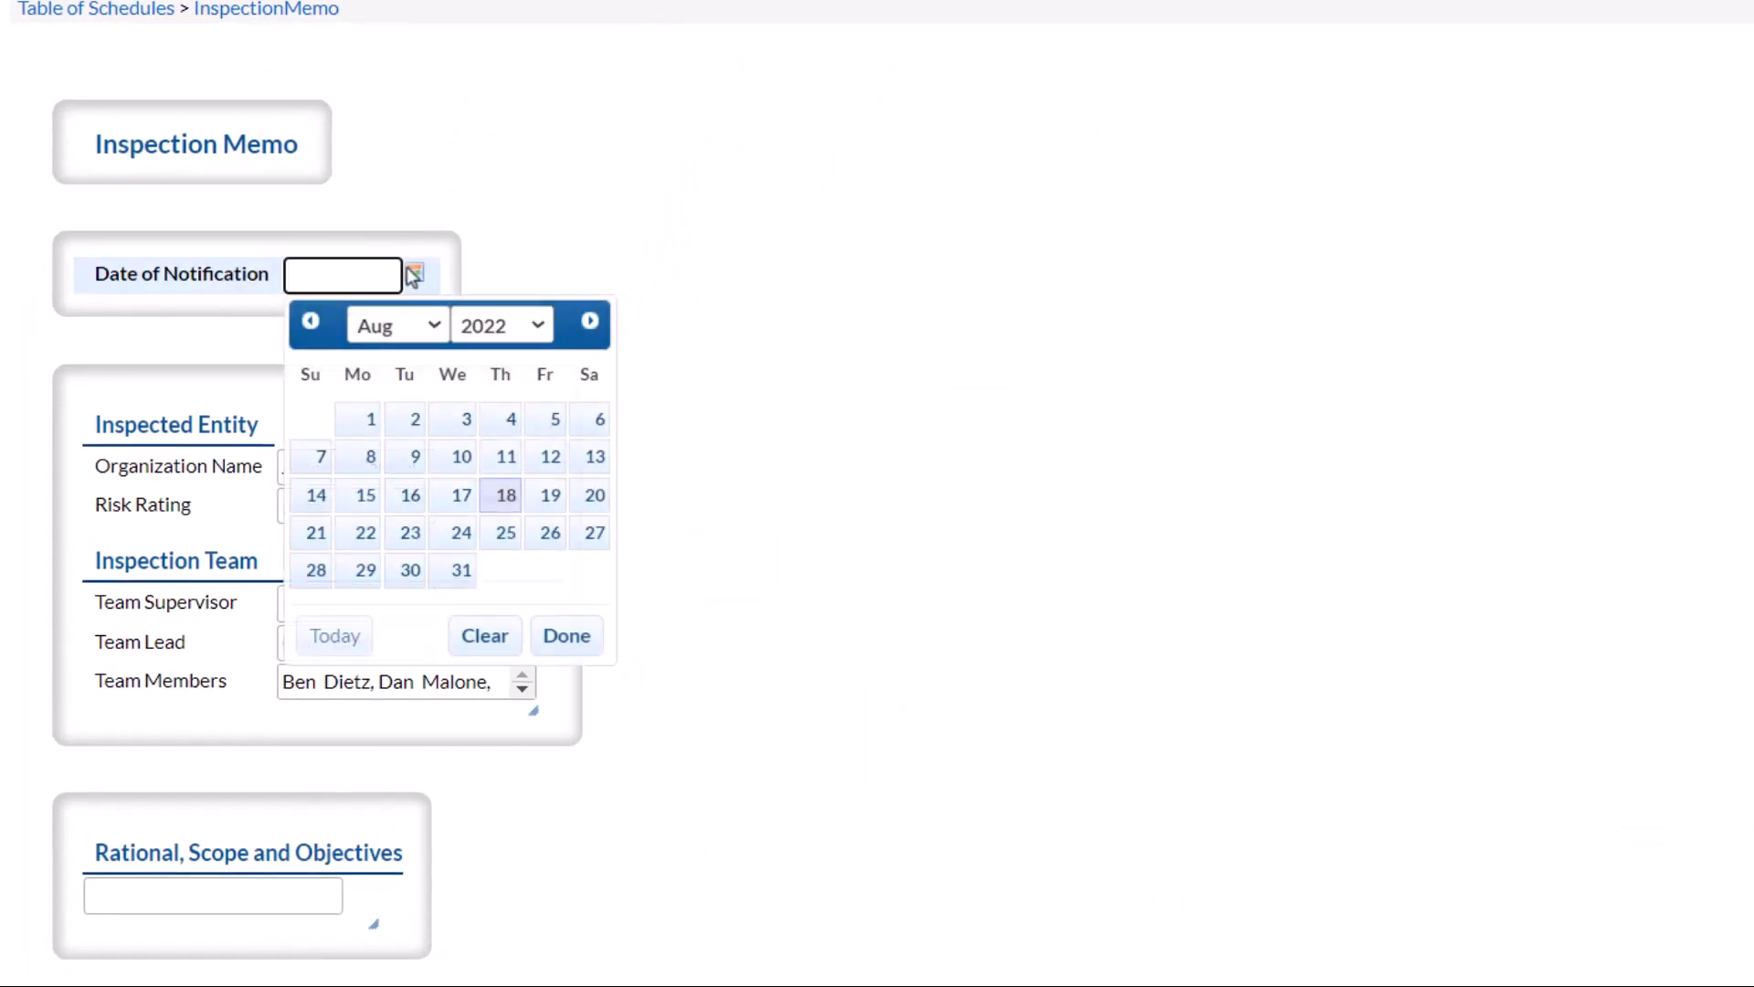
left_click(501, 494)
scroll(520, 490, "down", 1)
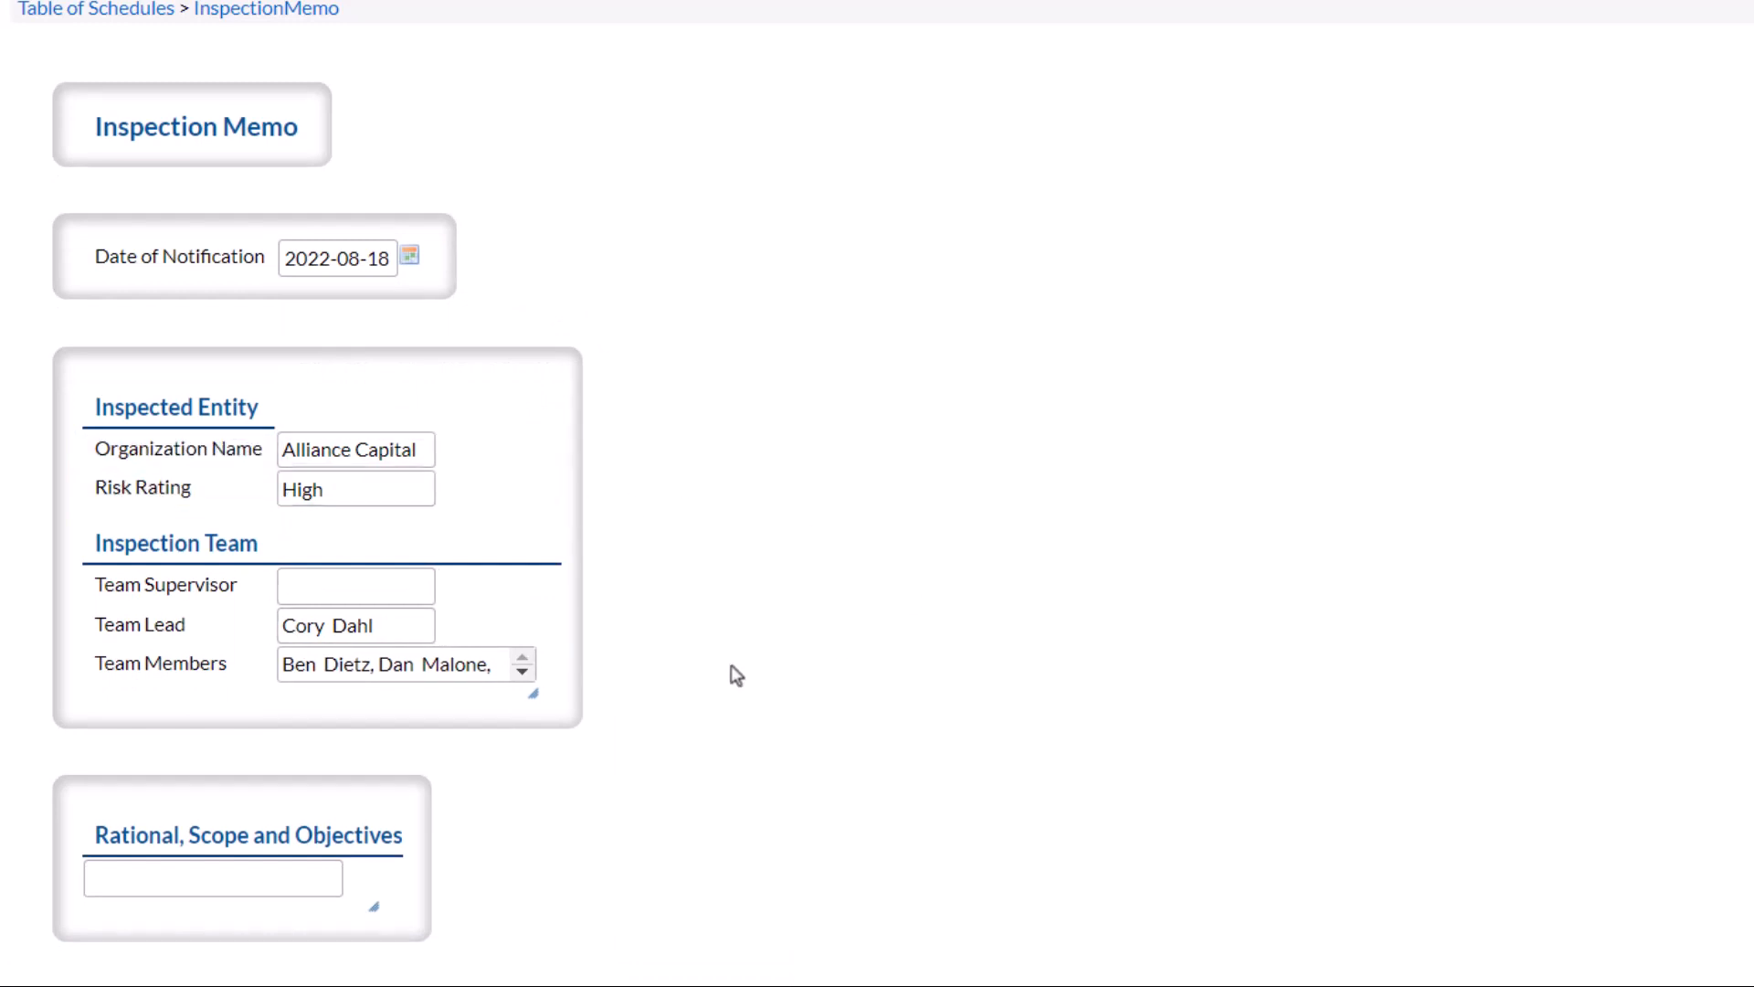
left_click_drag(536, 697, 607, 783)
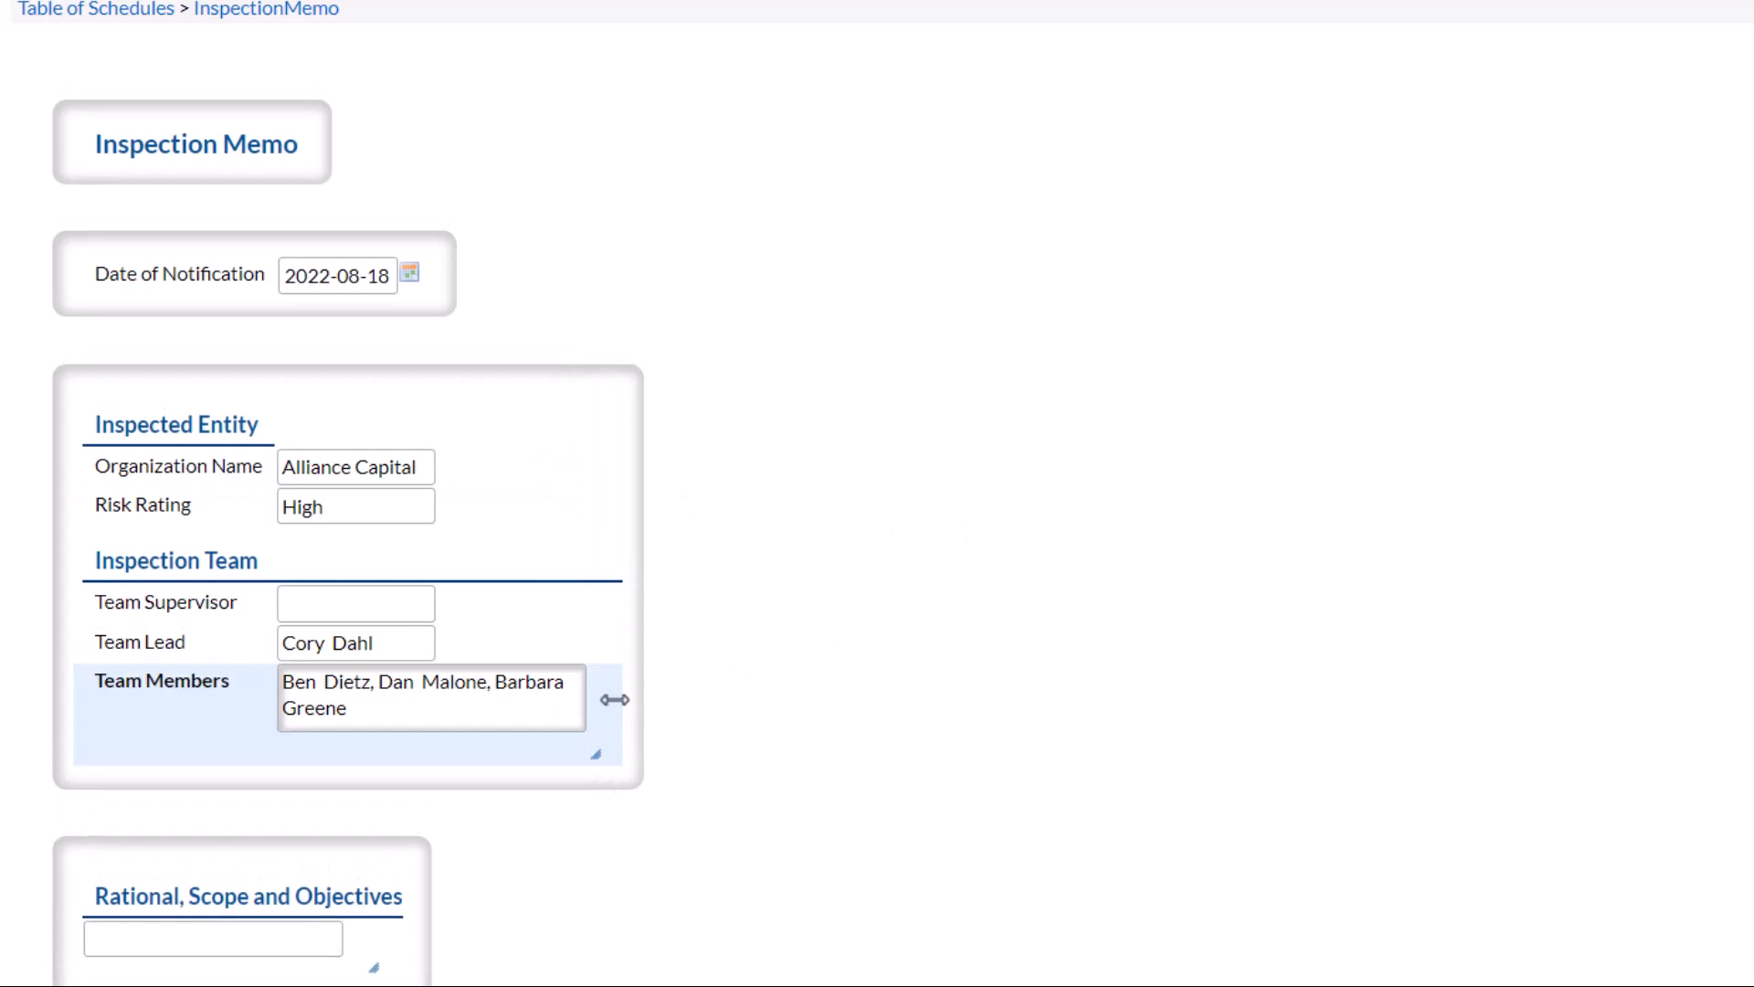
scroll(899, 651, "down", 1)
Step: Paste the prepared objectives text into the memo and enlarge its box
double_click(183, 876)
key("ctrl+v")
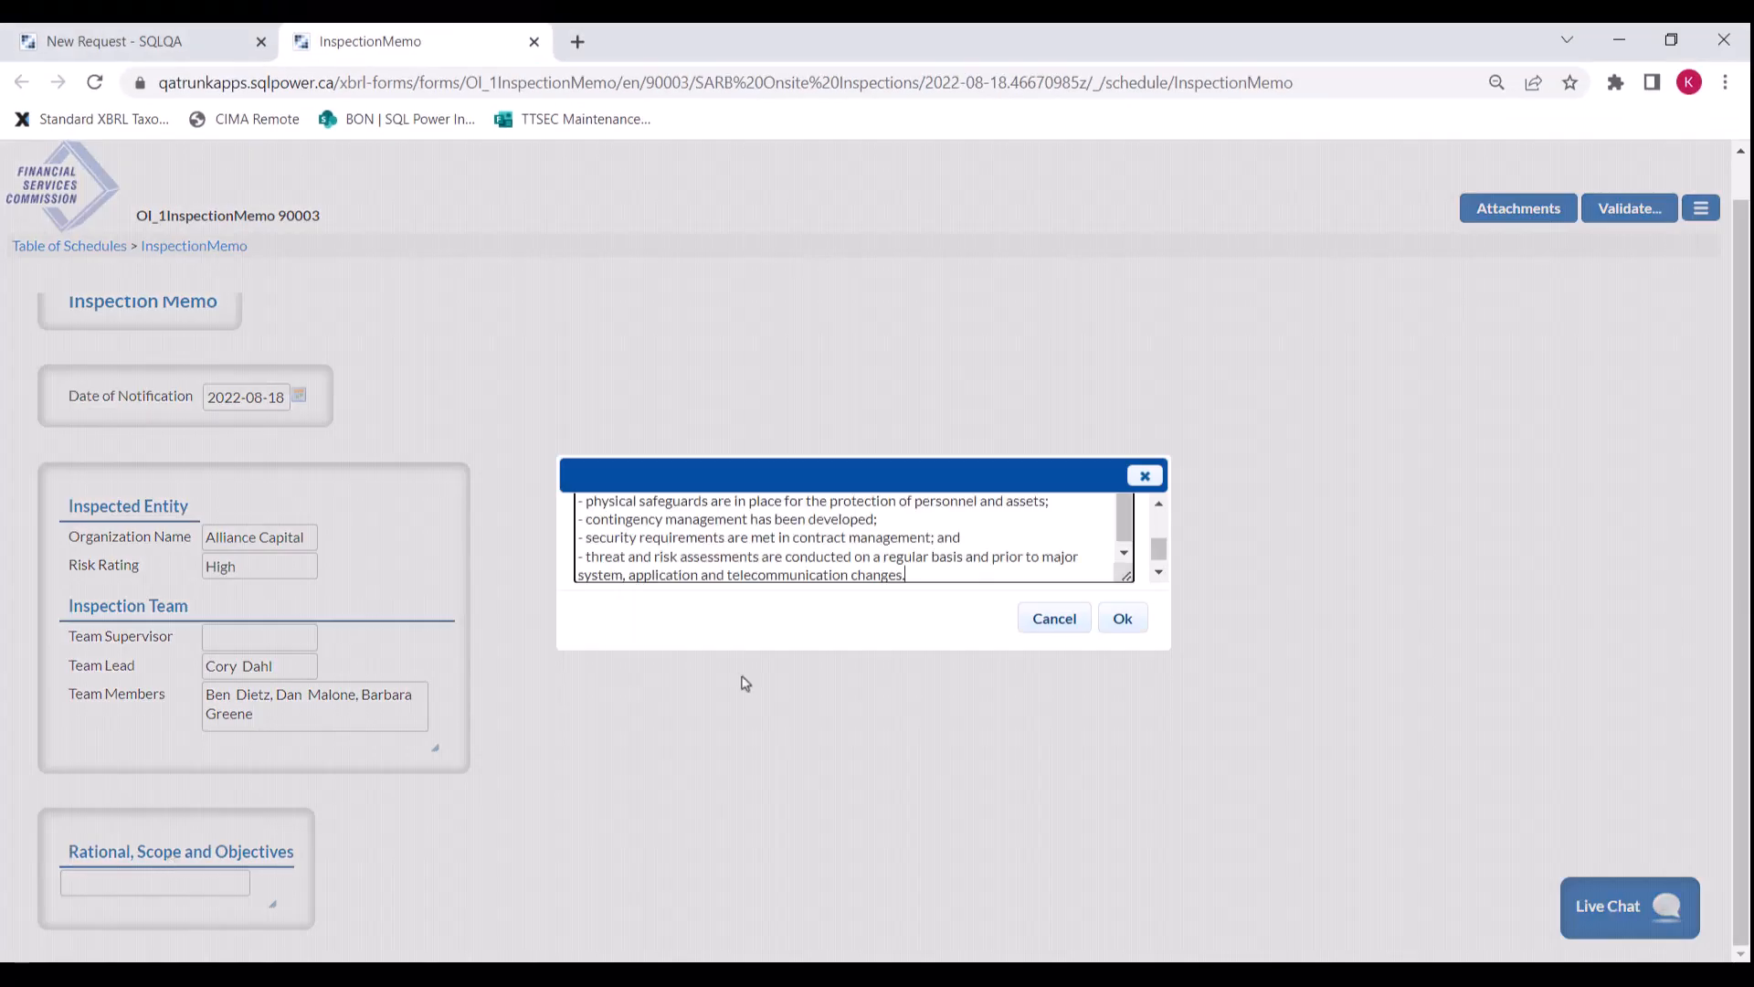
left_click(1121, 618)
left_click_drag(373, 906, 1128, 982)
scroll(832, 825, "down", 1)
left_click_drag(831, 825, 986, 795)
scroll(1003, 749, "down", 2)
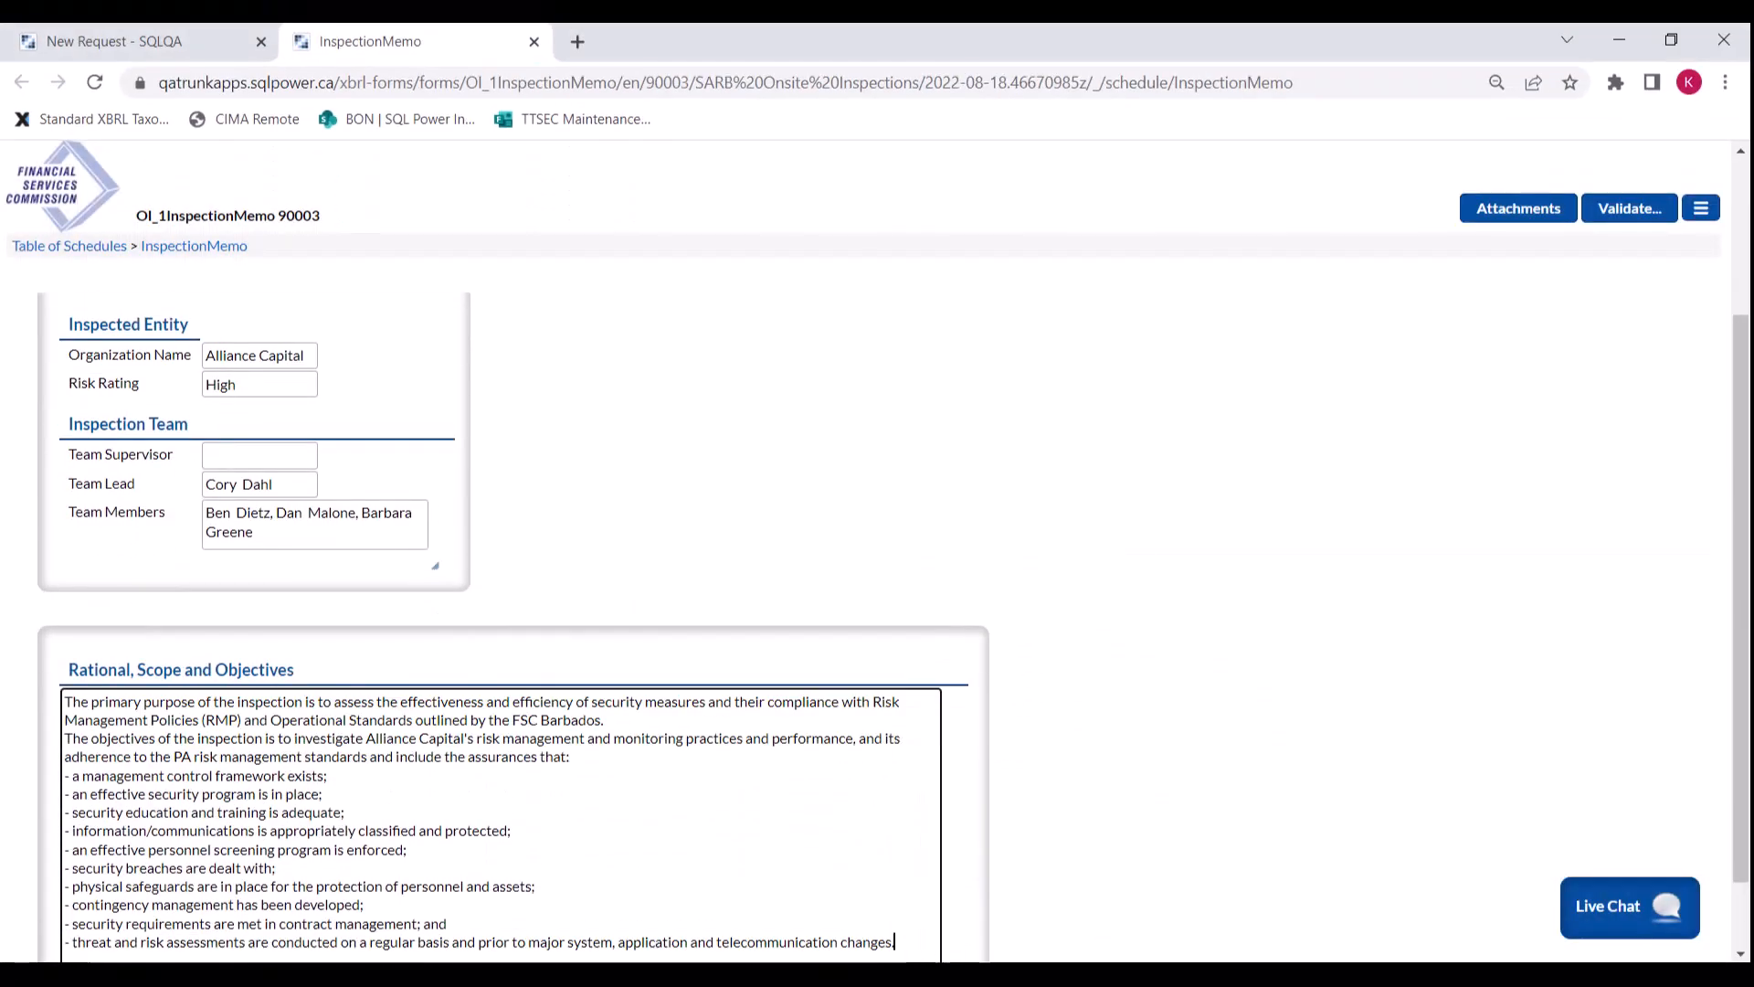
scroll(1369, 458, "up", 4)
Step: Validate and submit the Inspection Memo without extra comments, then return to the requests list
left_click(1619, 212)
left_click(70, 329)
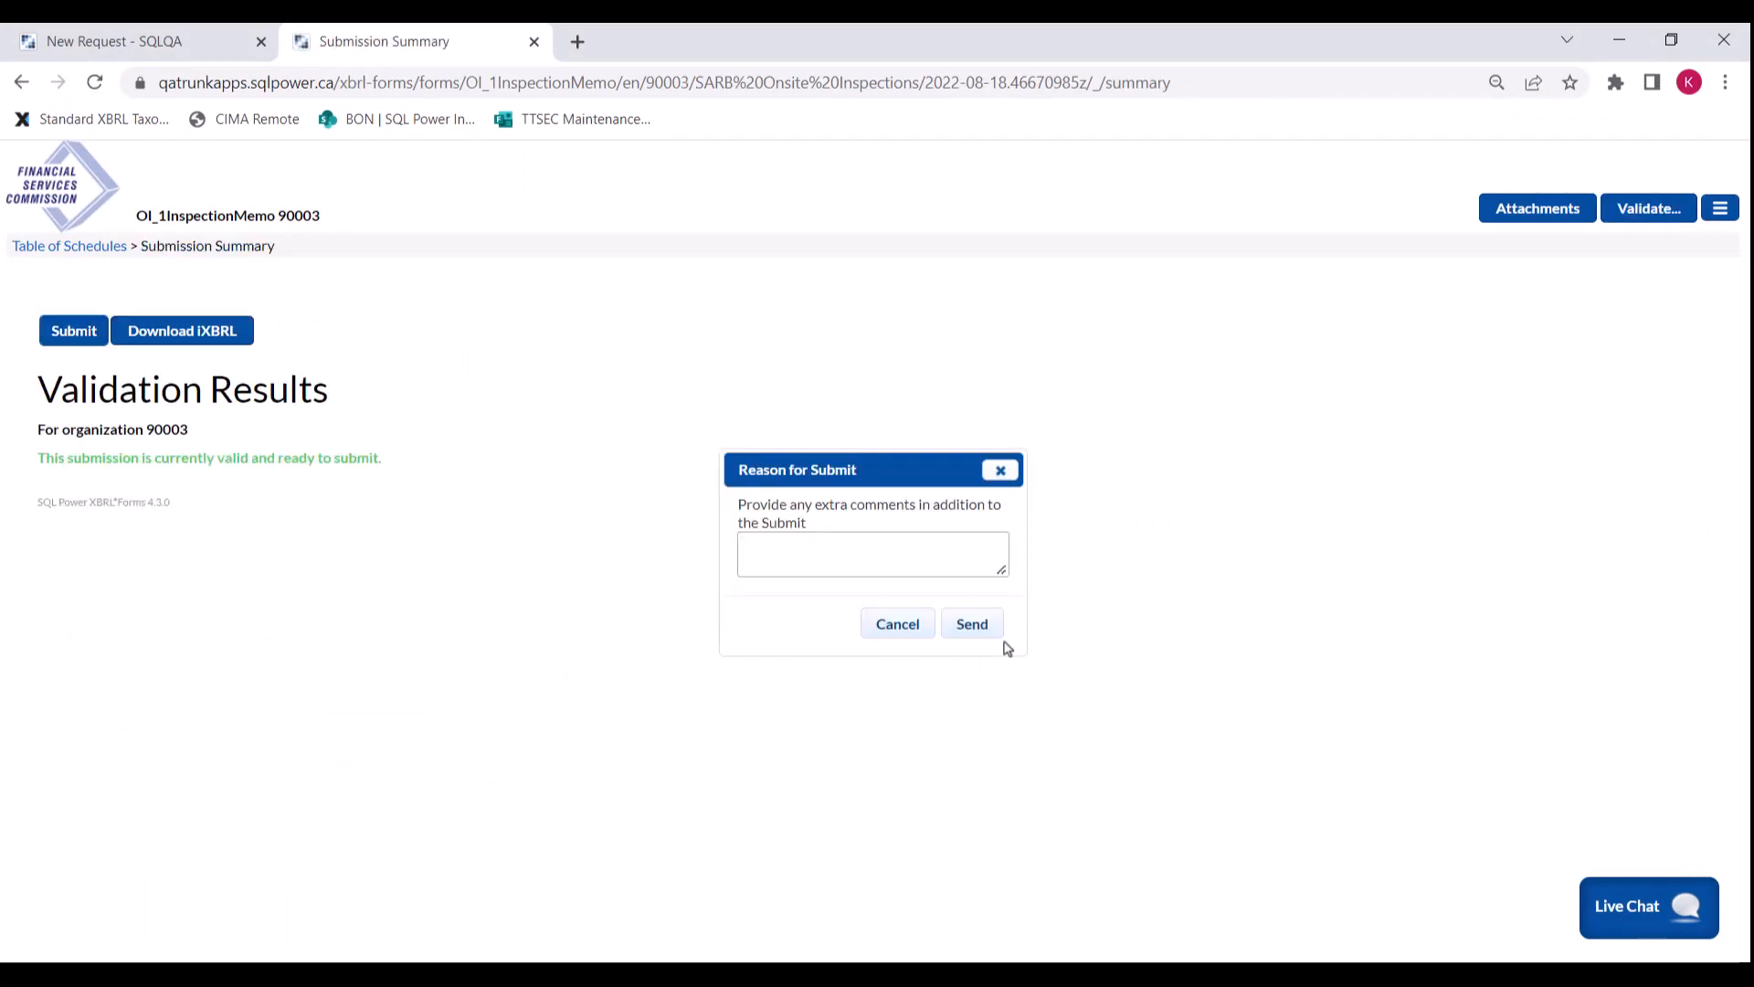
left_click(971, 623)
left_click(89, 465)
scroll(505, 450, "up", 3)
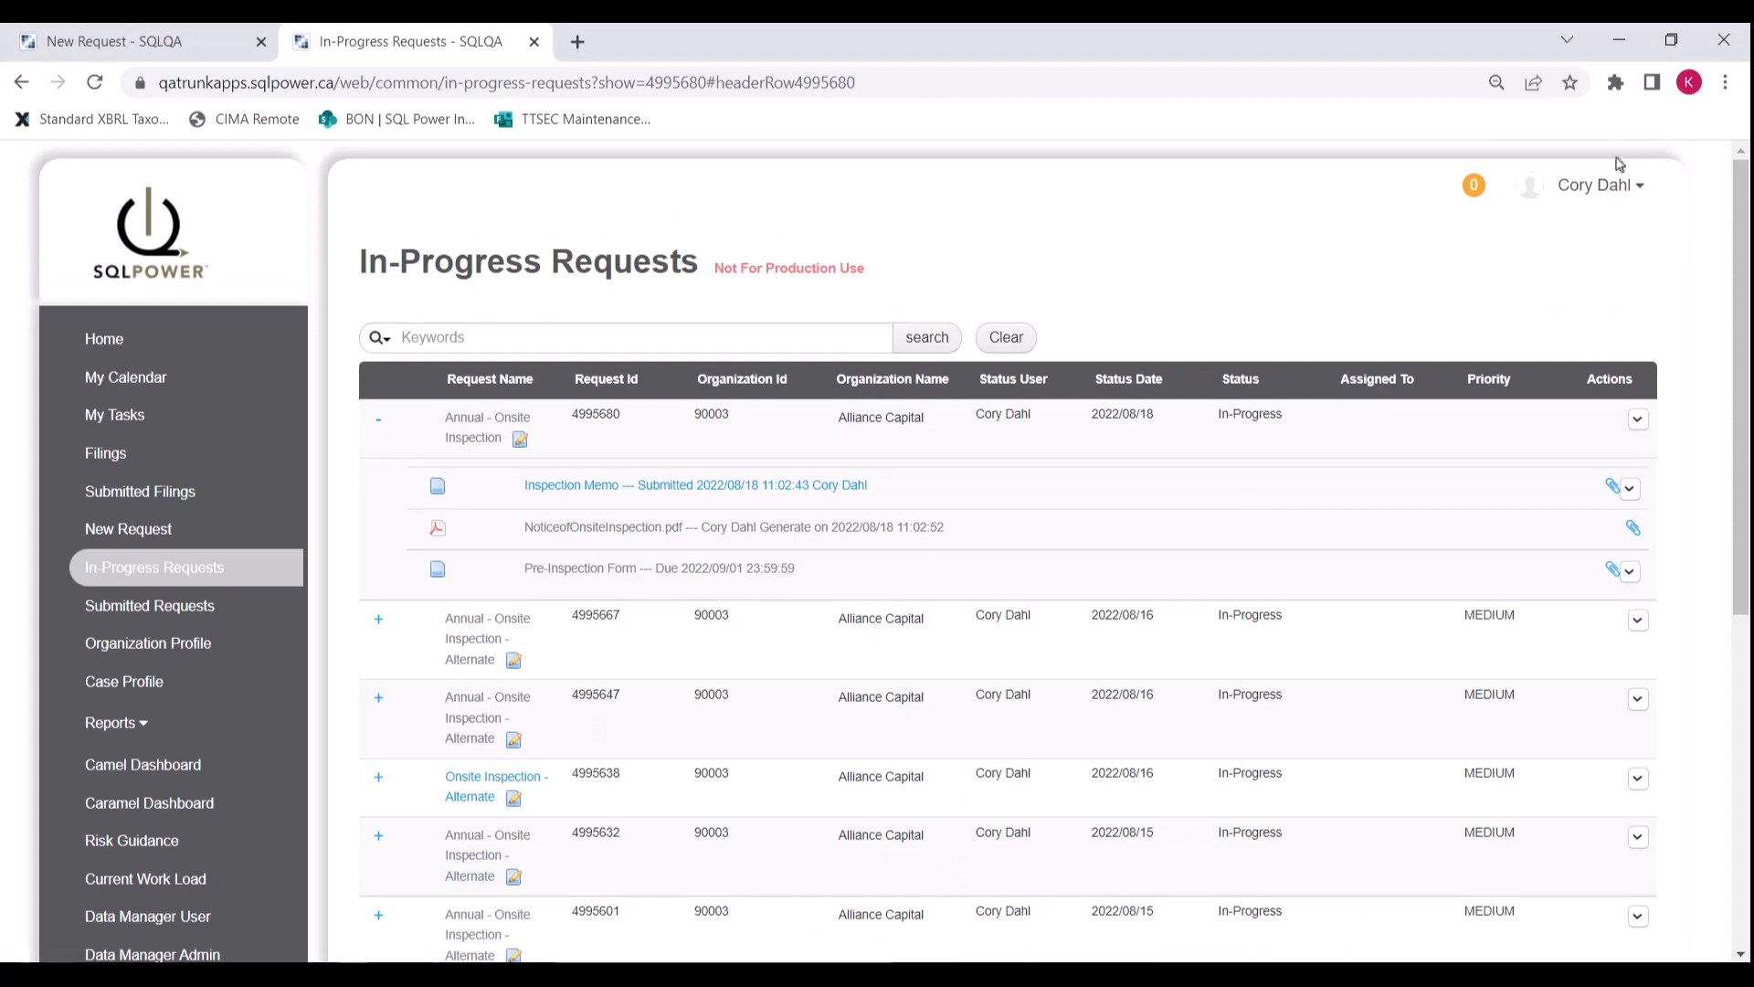
Step: Sign out, sign back in with the saved Alliance Capital user login, and open In-Progress Requests
left_click(1619, 173)
left_click(1598, 292)
left_click(557, 353)
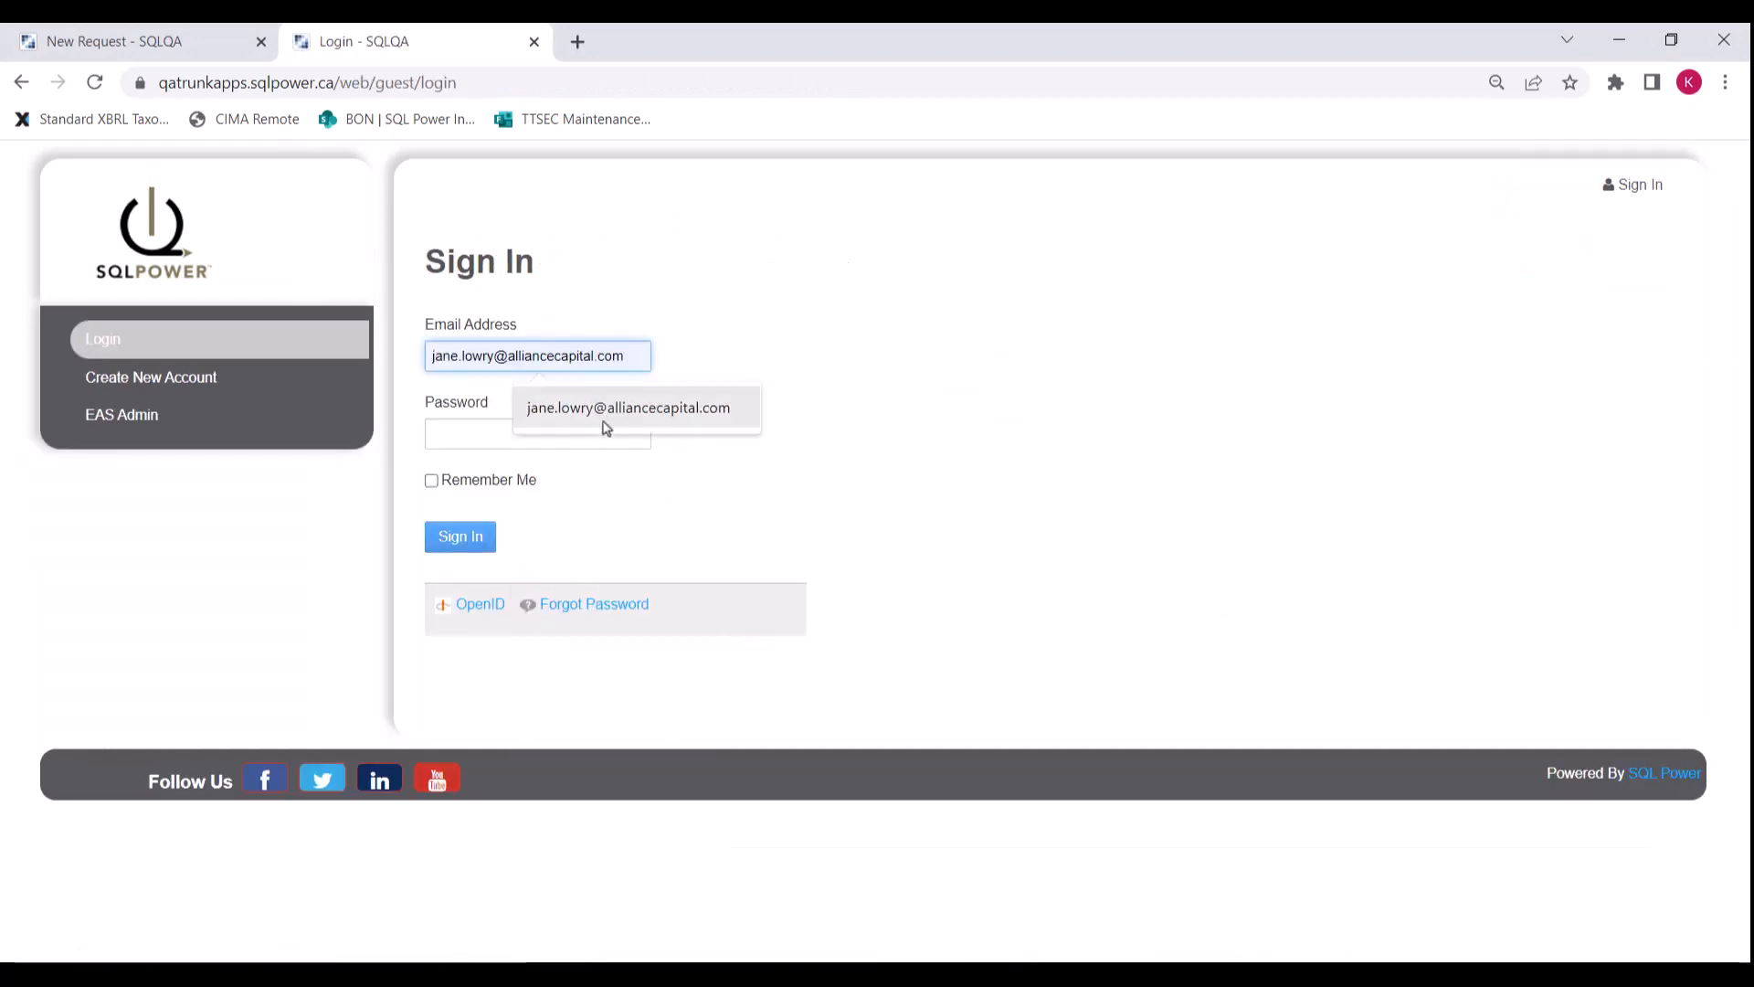
left_click(605, 428)
left_click(462, 539)
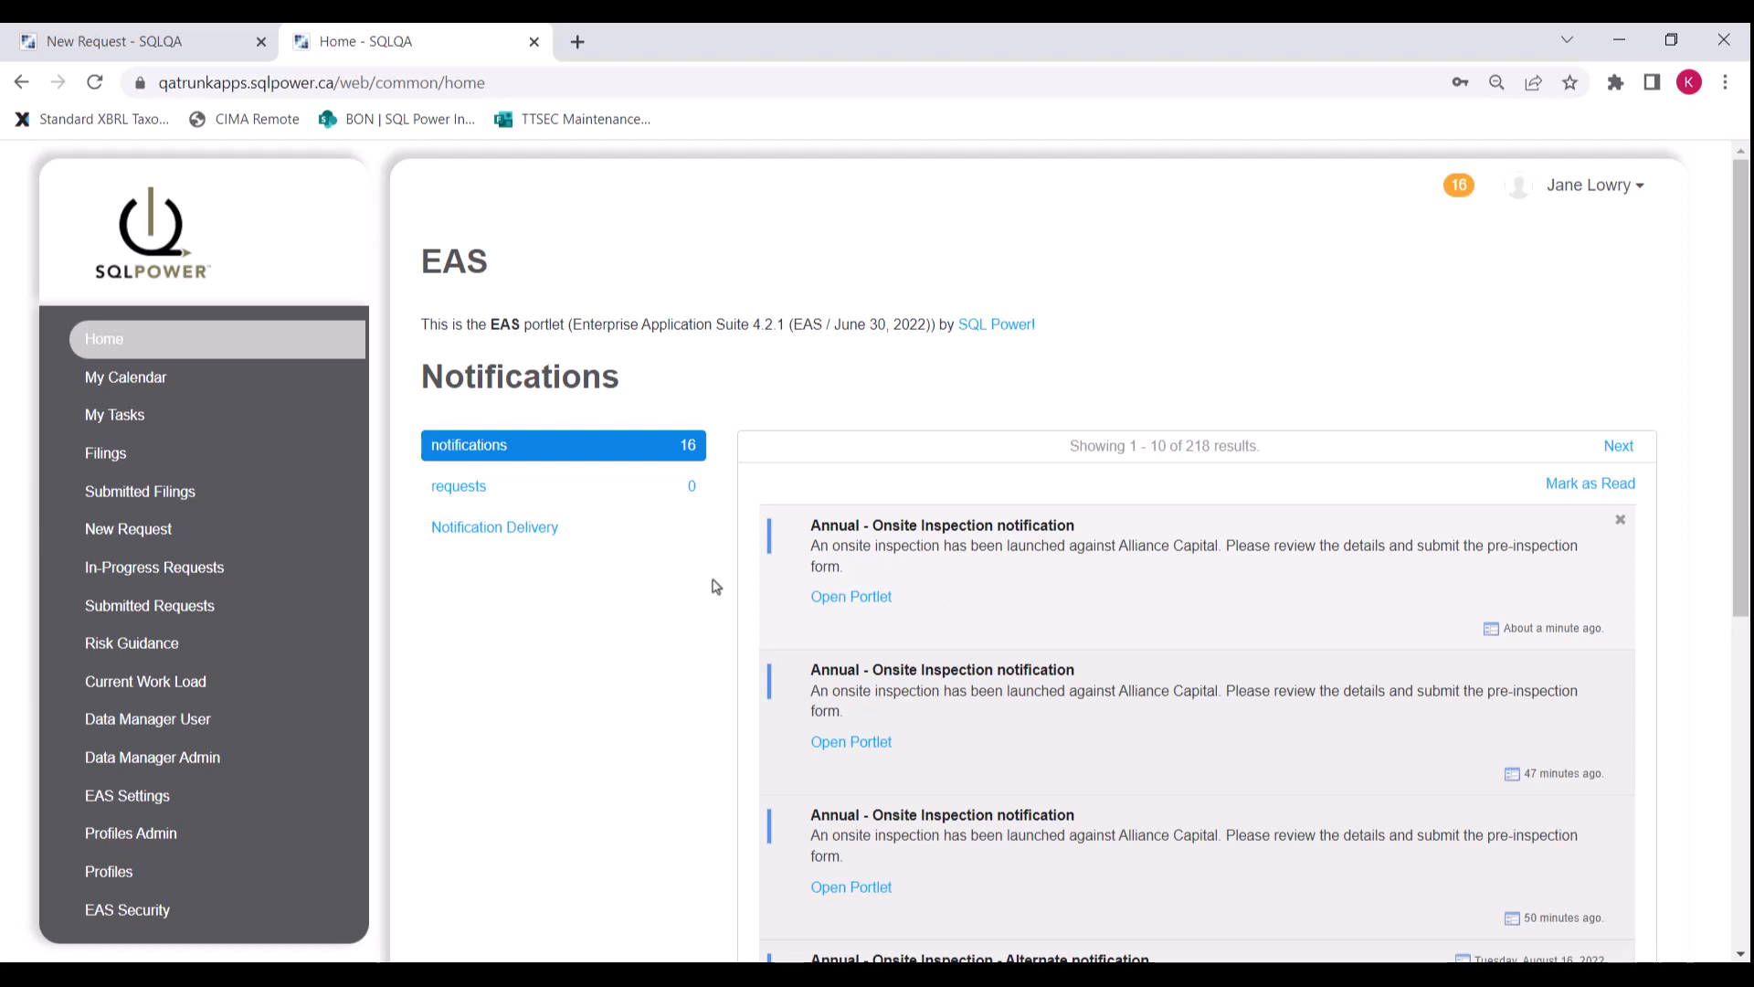
left_click(182, 569)
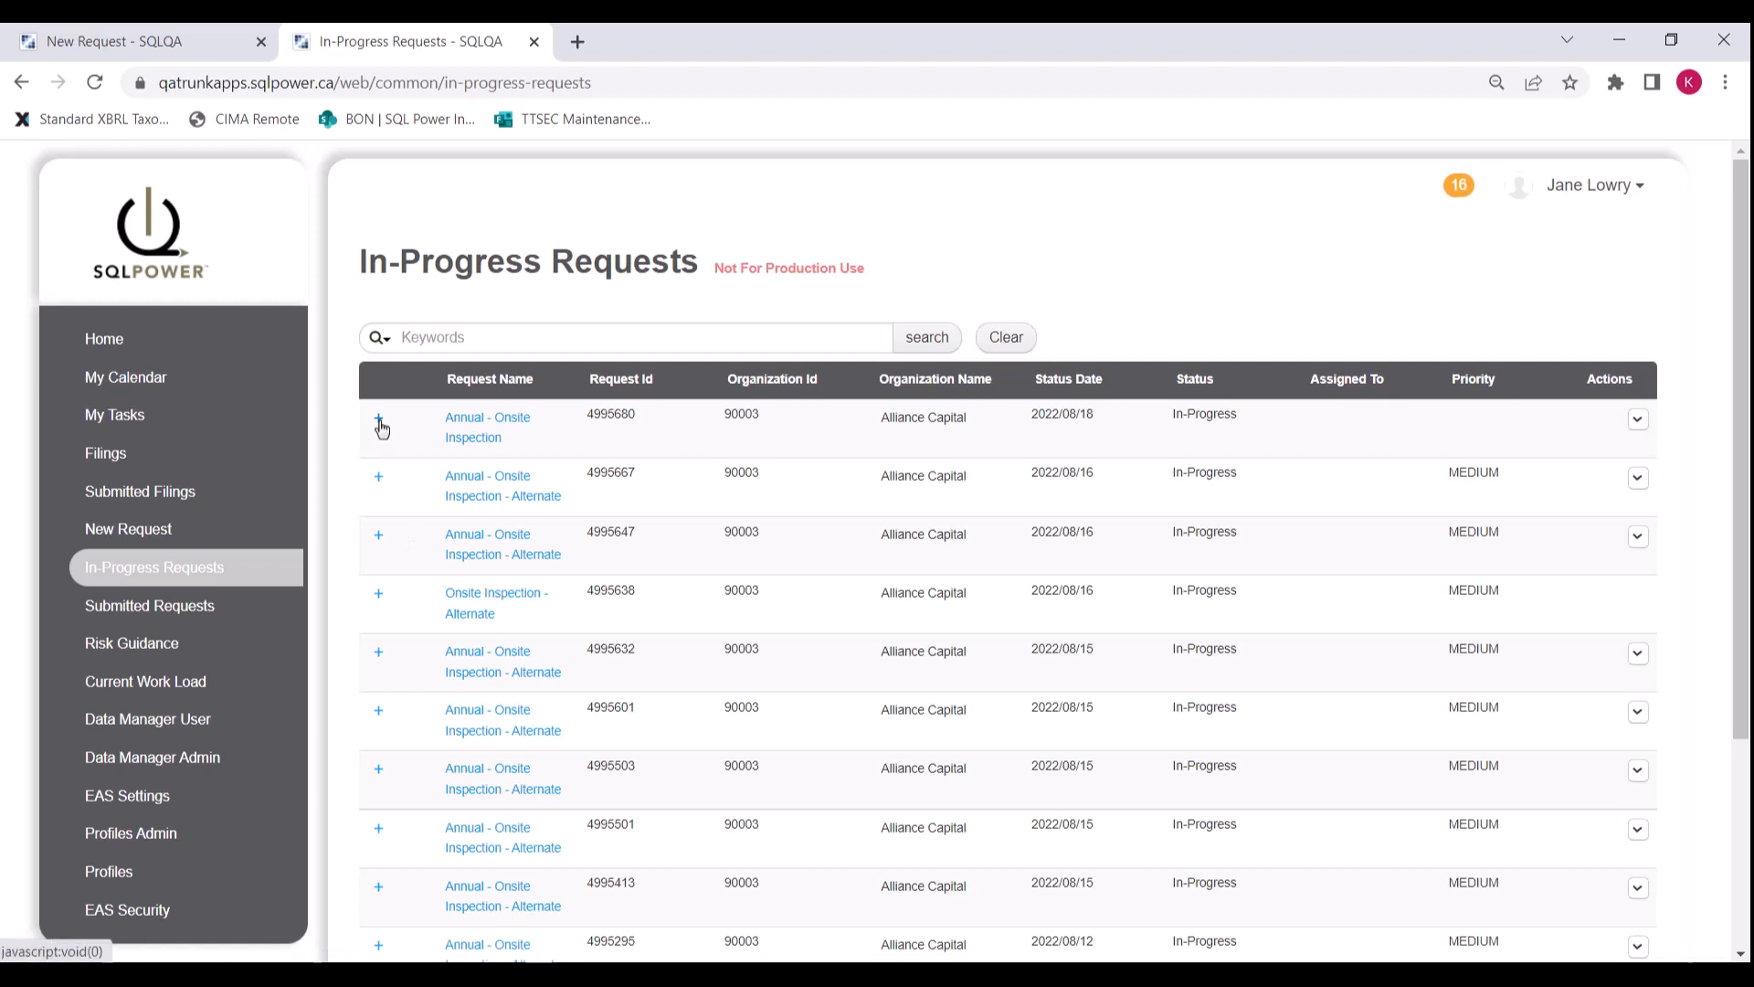
Step: Open the Pre-Inspection Form of the newest onsite inspection request and scroll through it
left_click(380, 427)
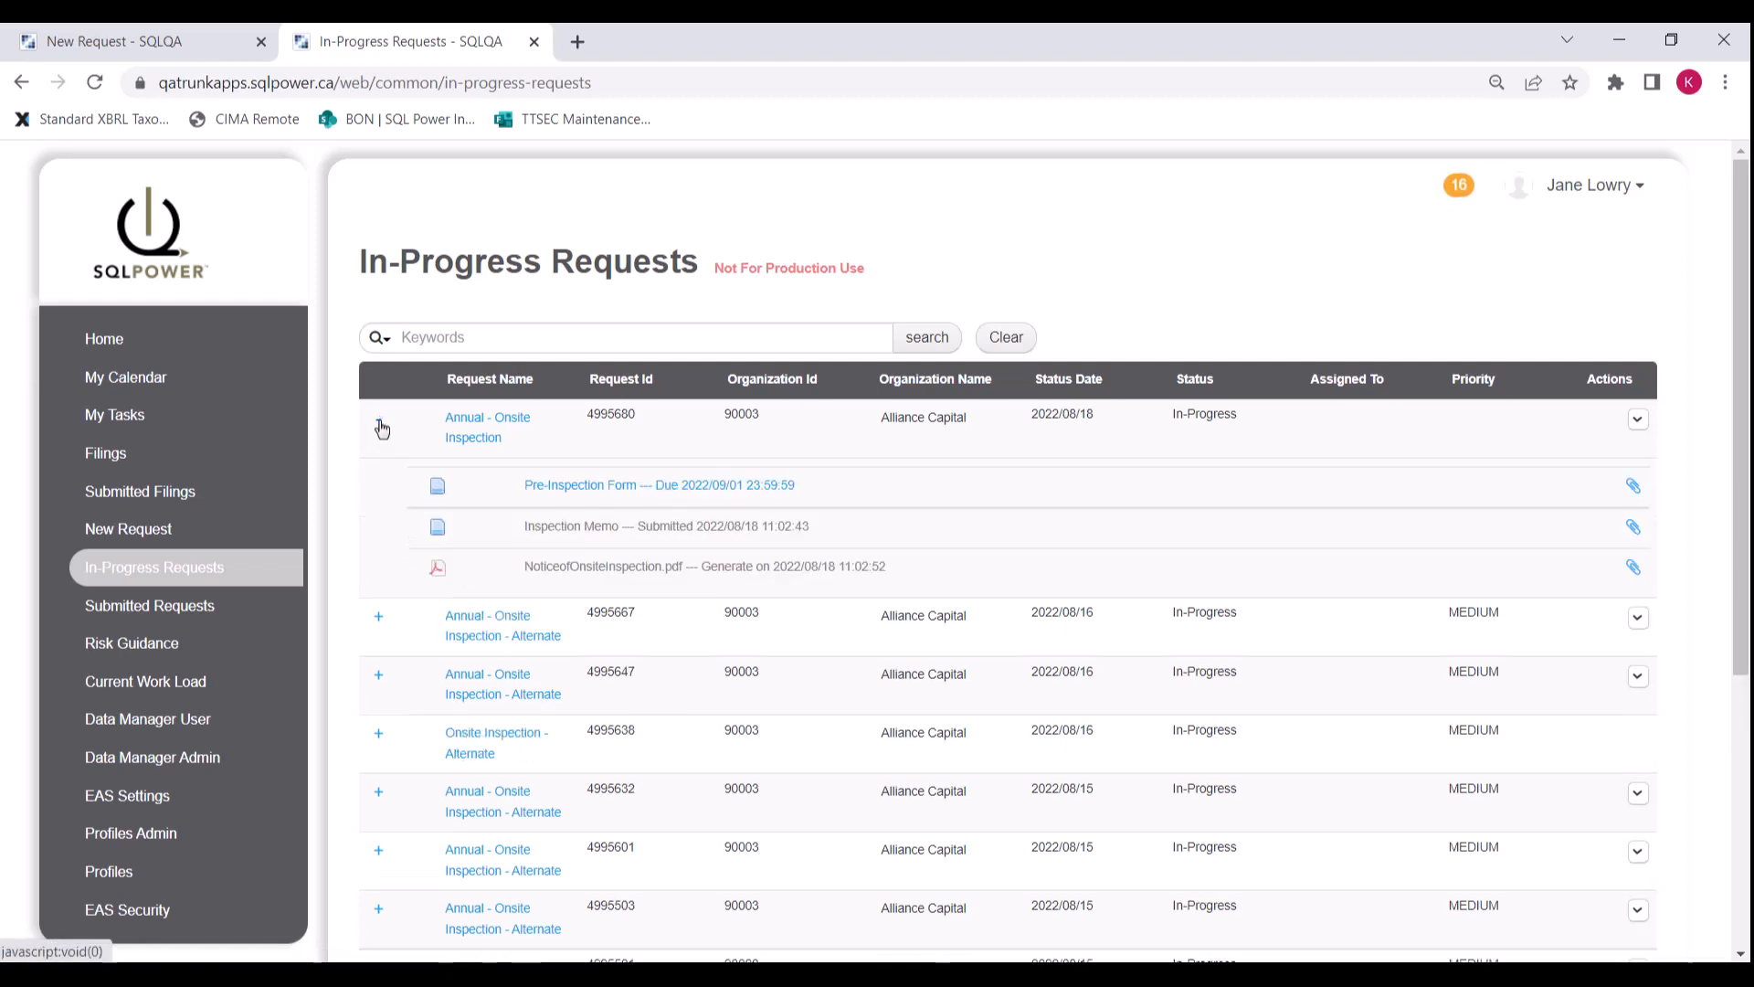
left_click(657, 490)
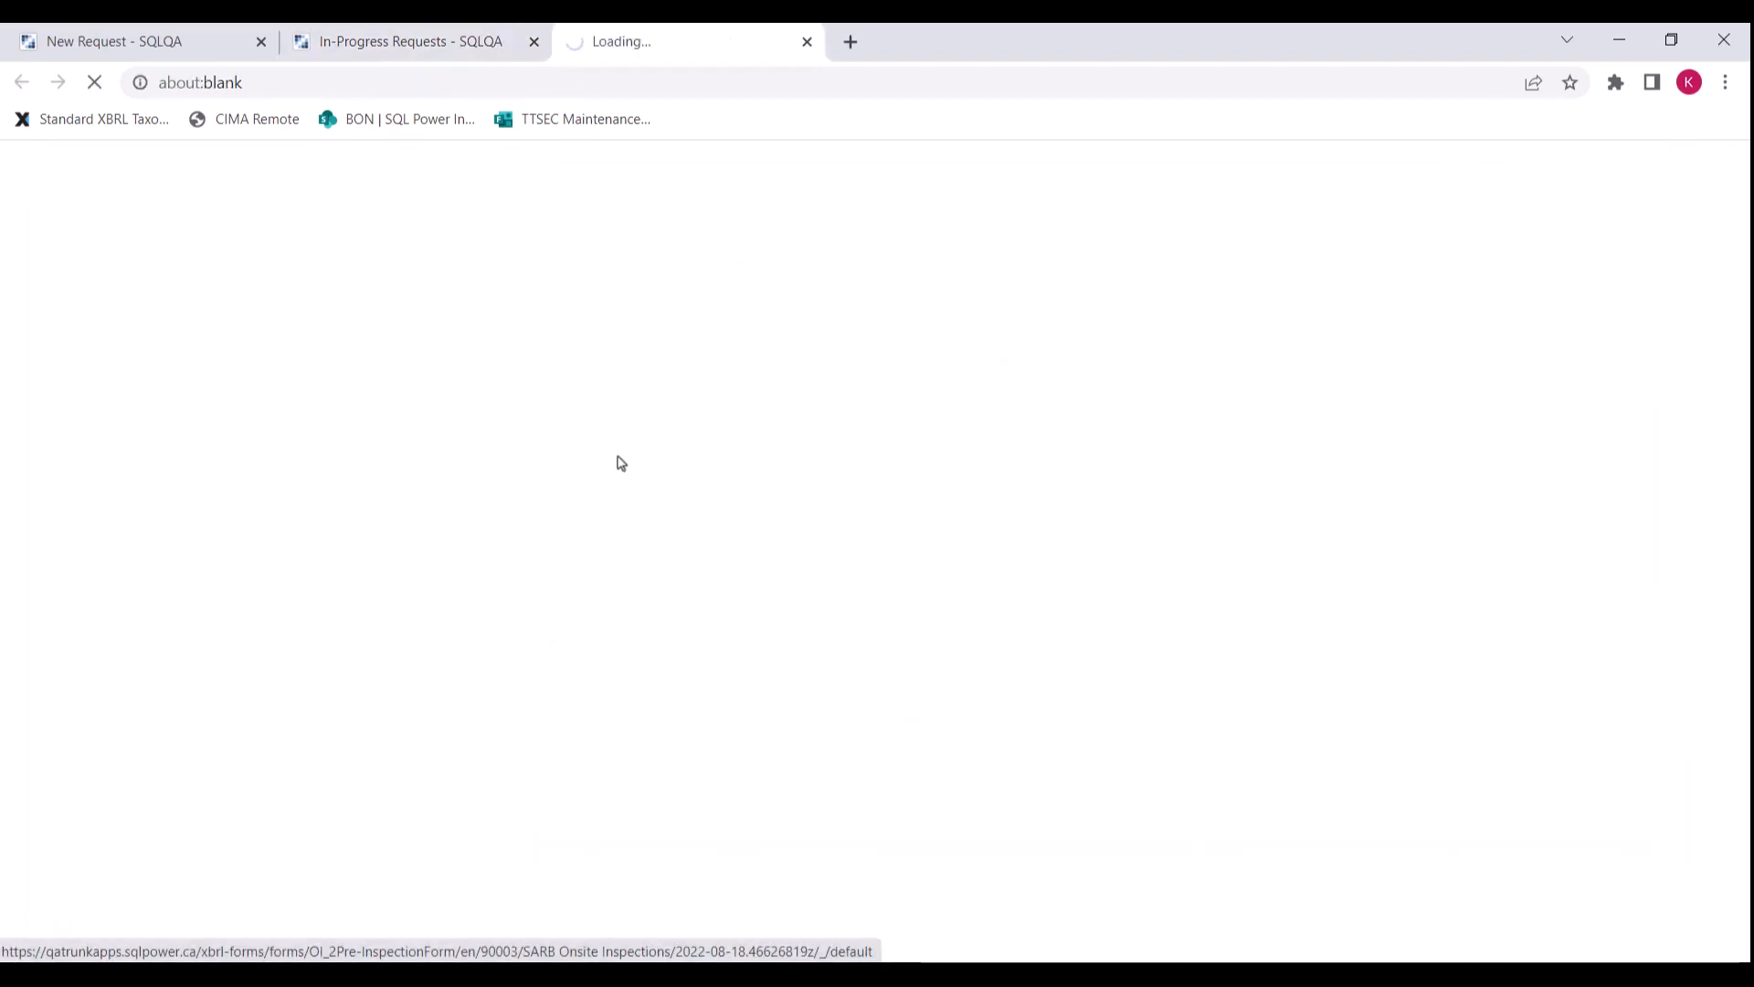
scroll(708, 505, "down", 1)
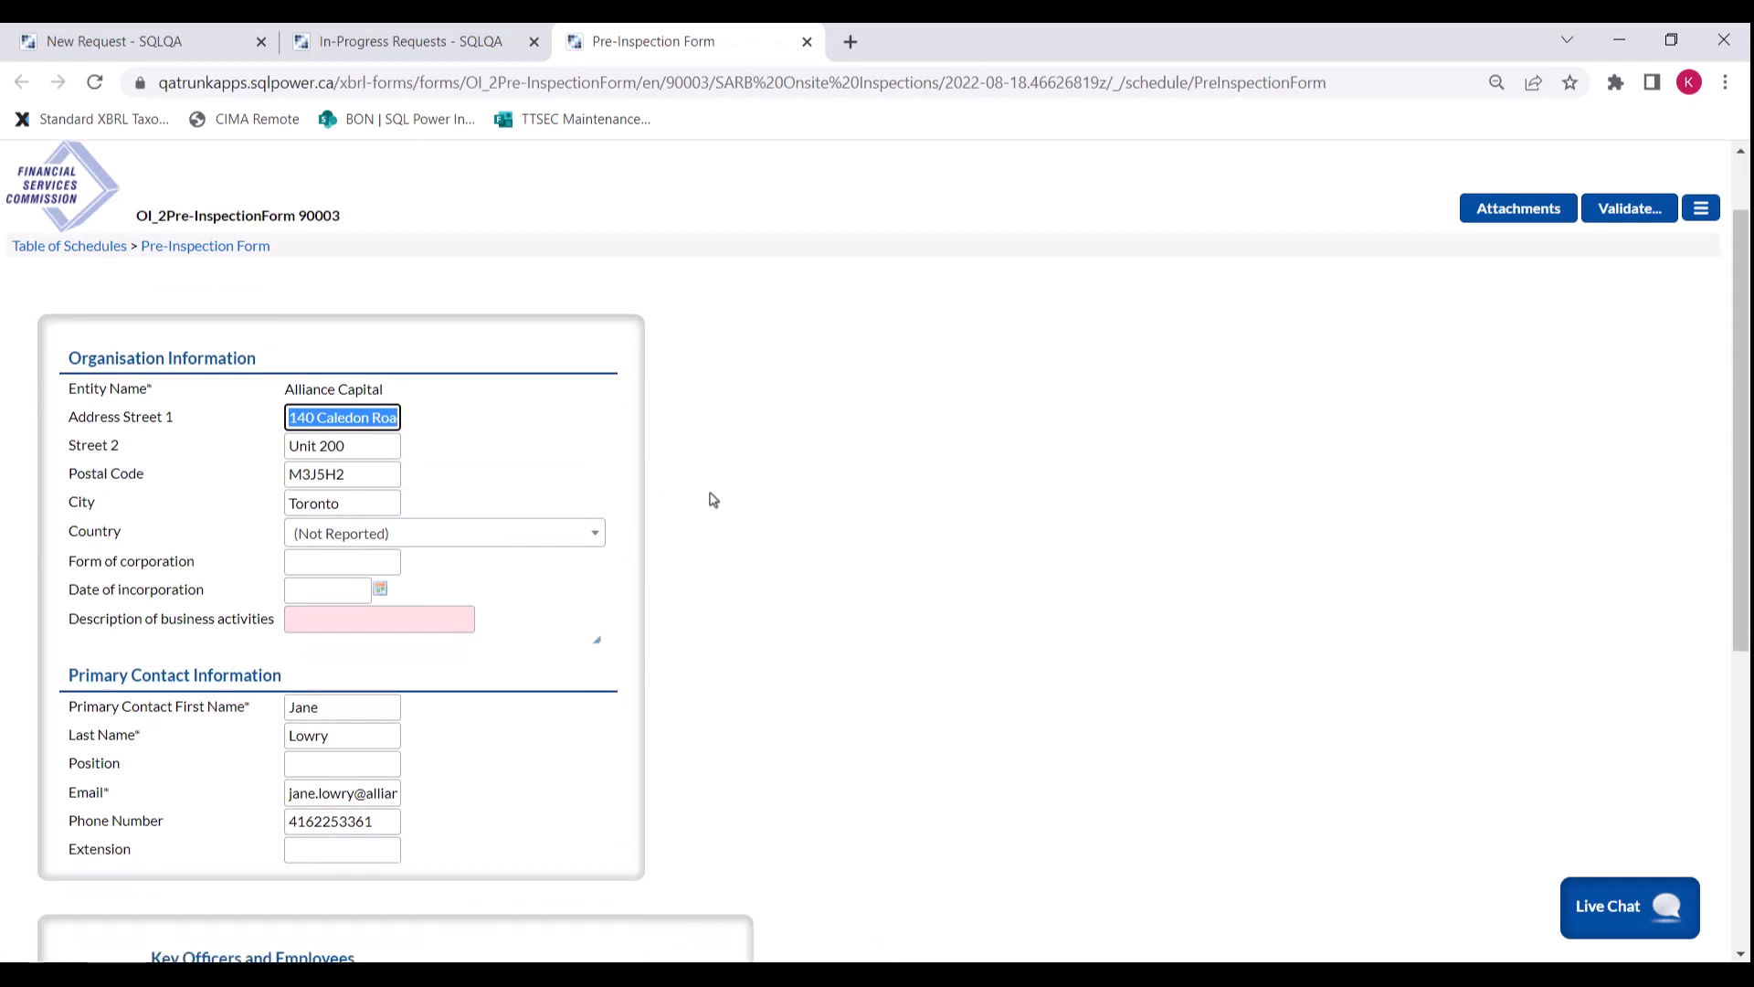
scroll(714, 500, "down", 2)
scroll(721, 496, "down", 3)
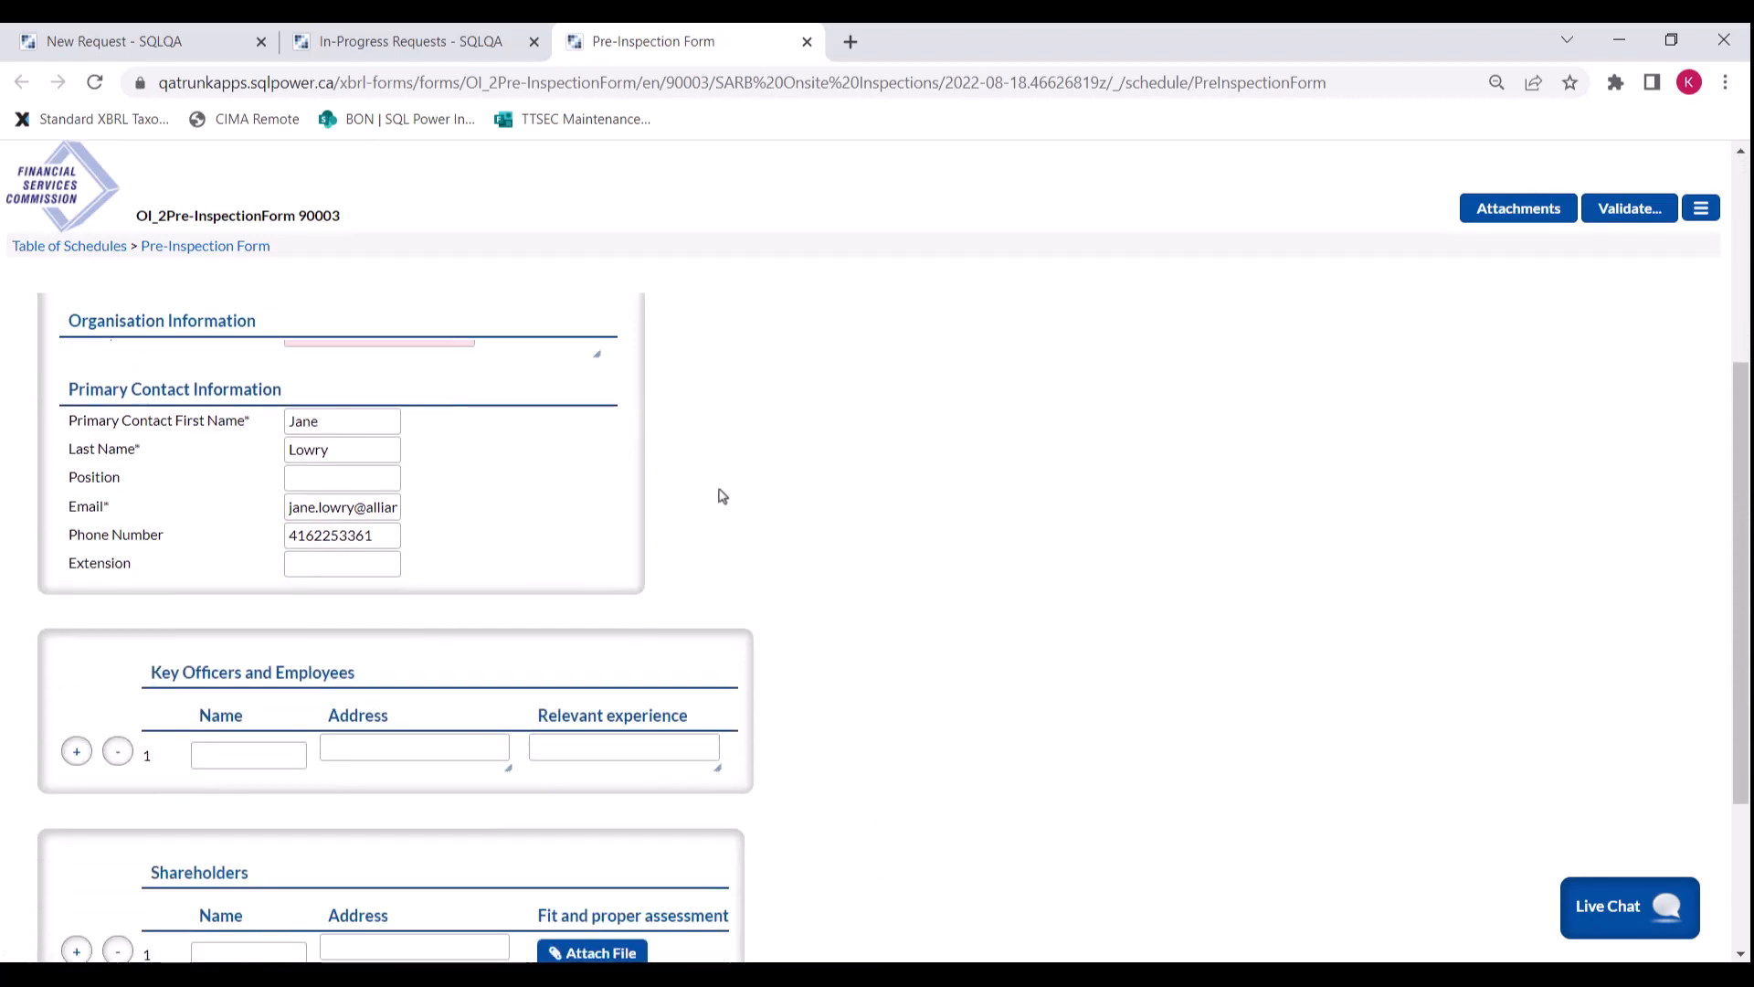
scroll(721, 496, "down", 1)
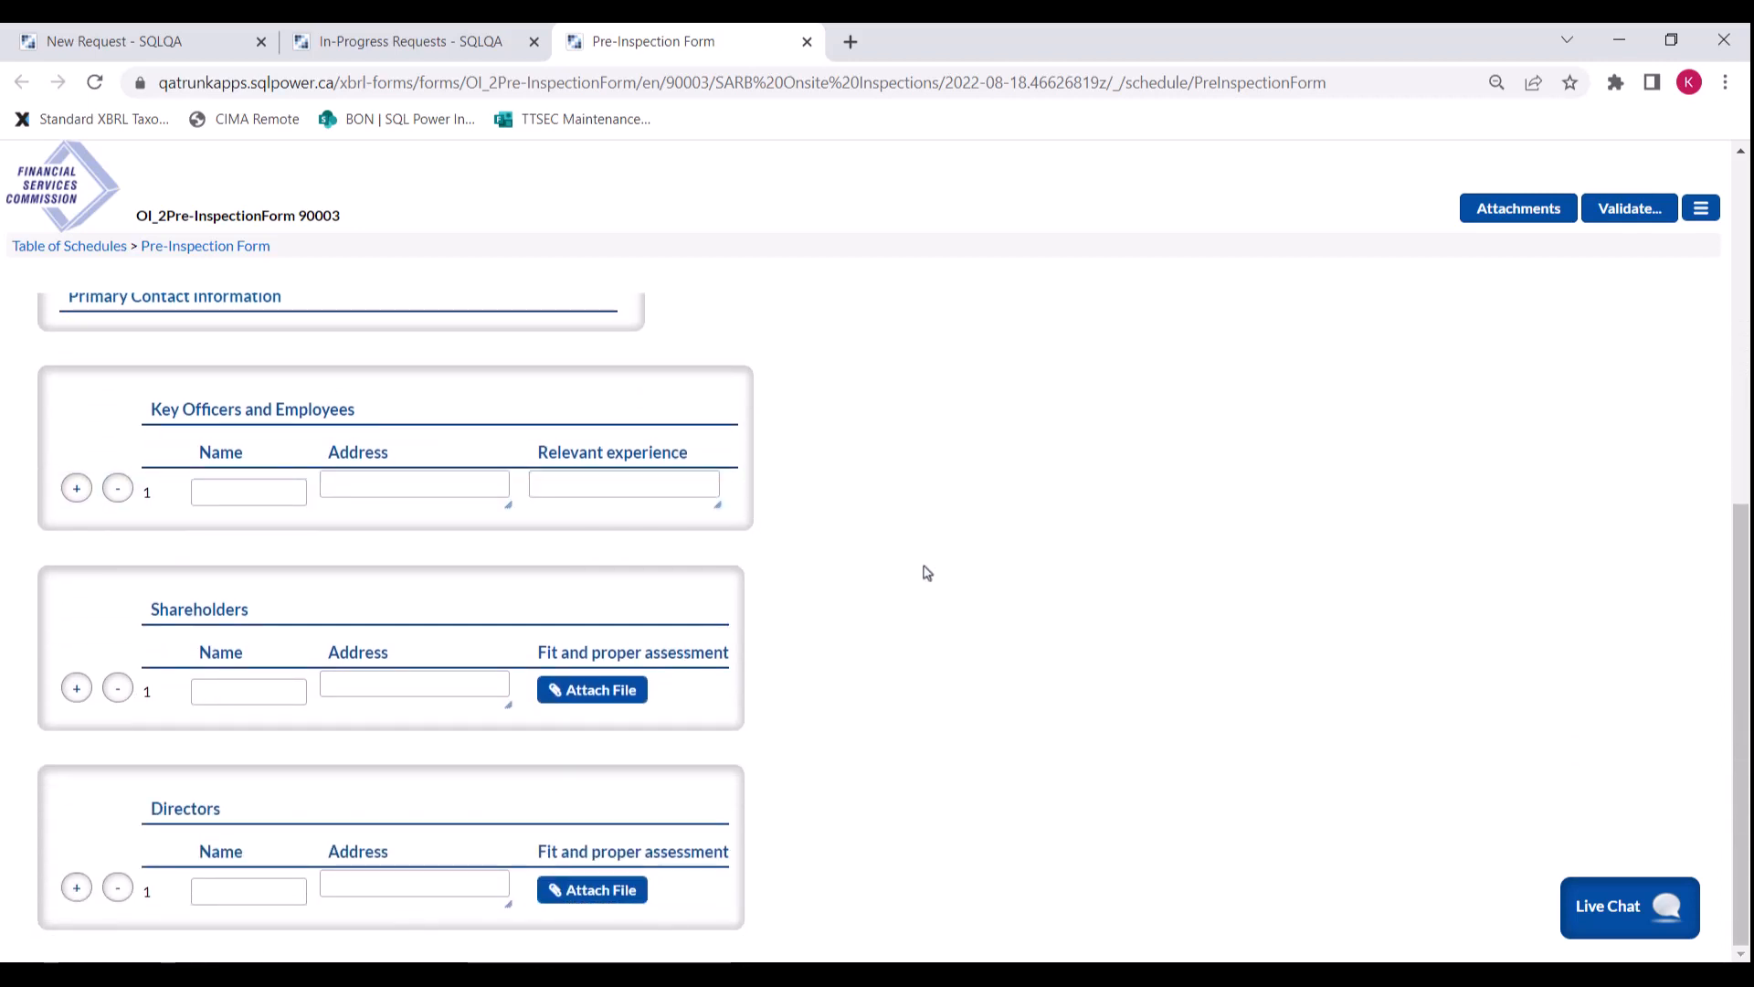
scroll(925, 567, "up", 4)
Step: Enter 'Collecting Financial Statements' as the description of business activities
left_click(407, 548)
type("Collecting Financi")
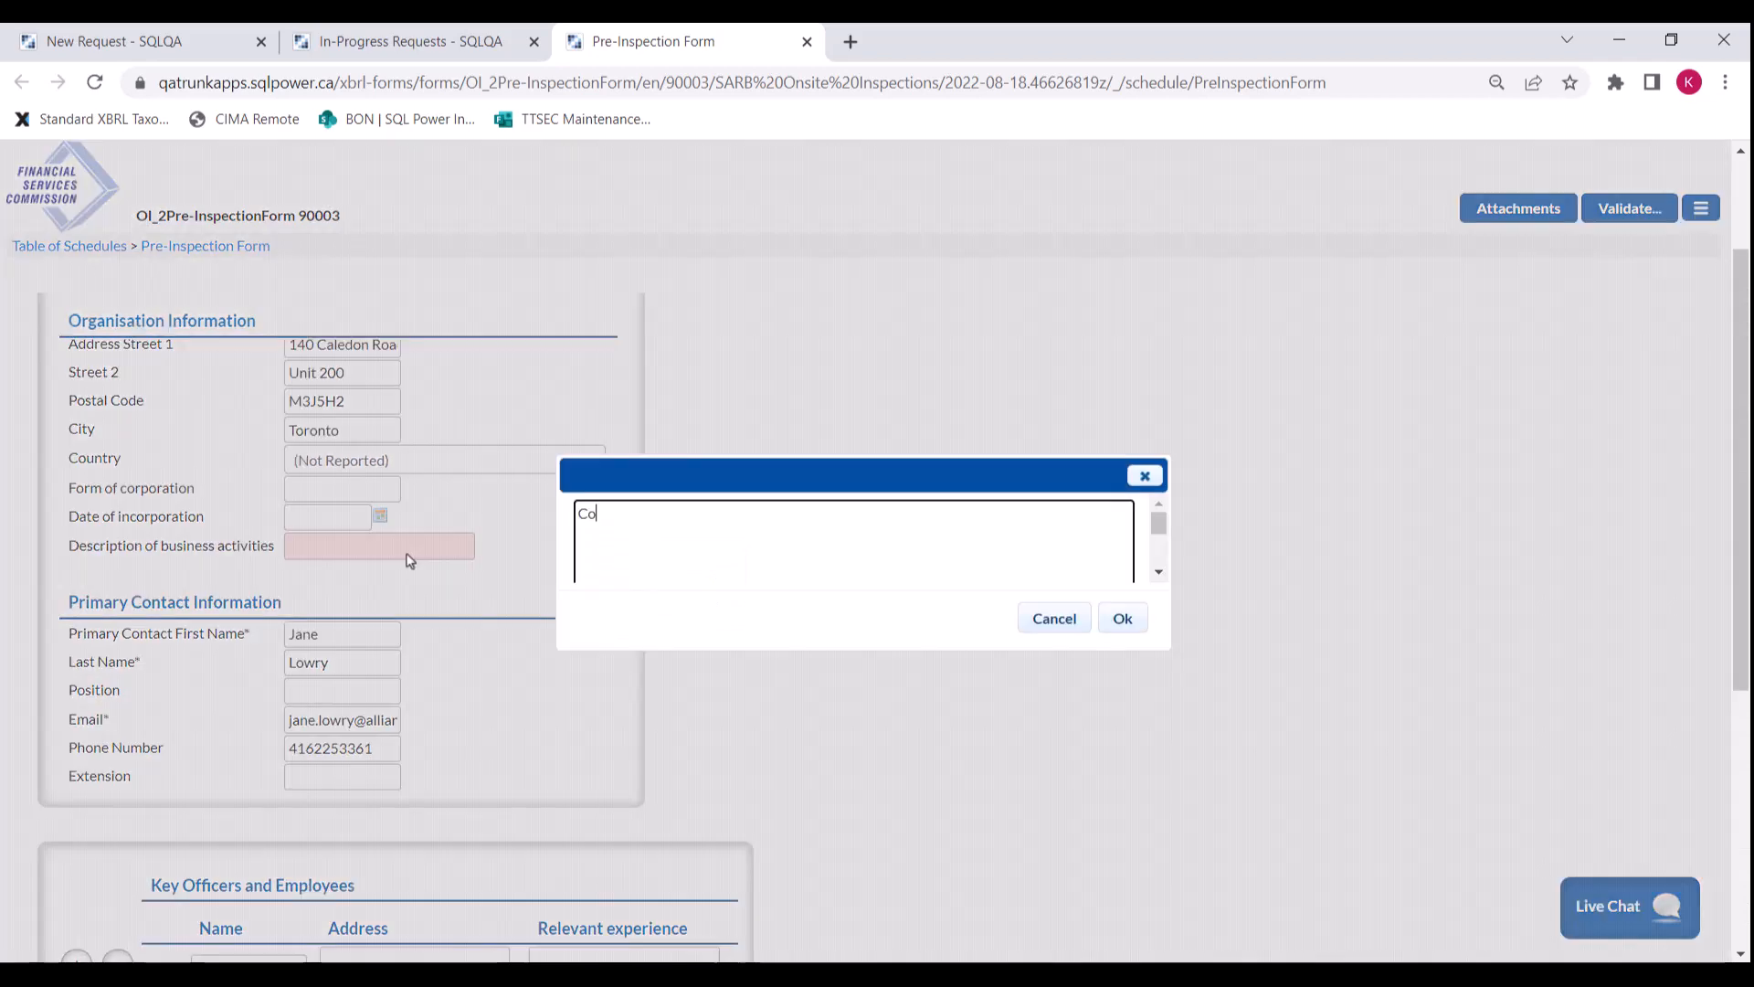
type("al Statements")
left_click(1122, 619)
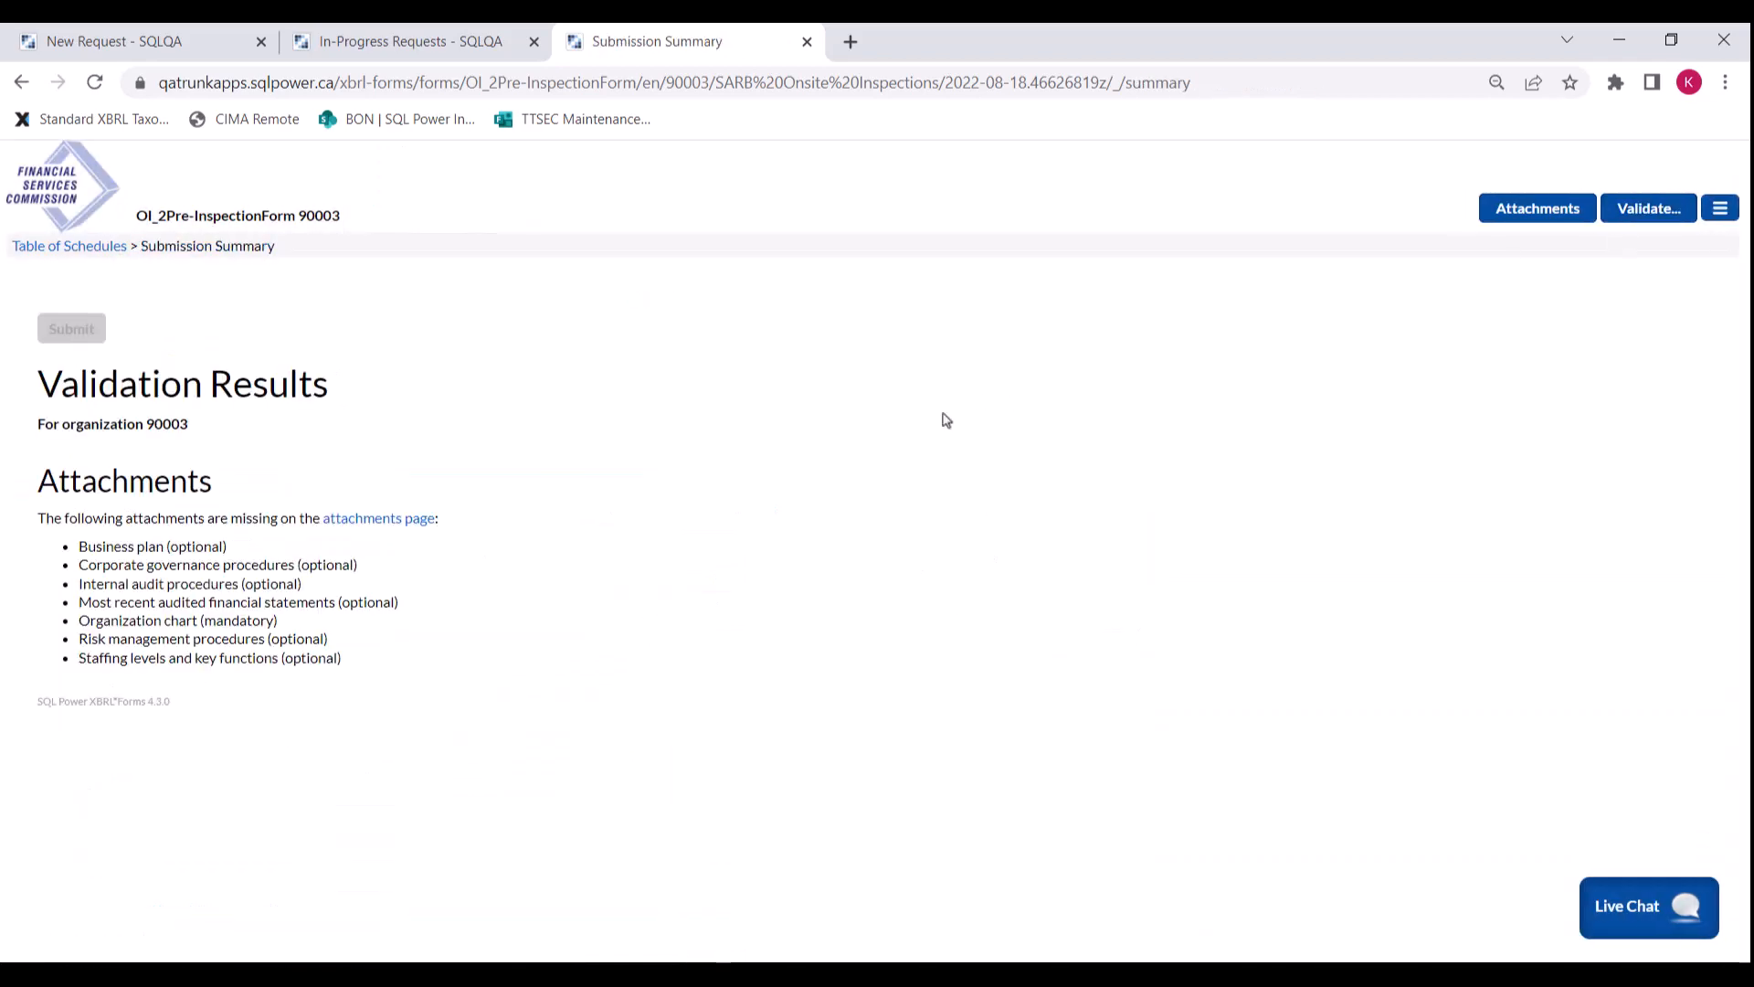
Step: Attach the Organization Chart file for the mandatory organization chart
left_click(1527, 209)
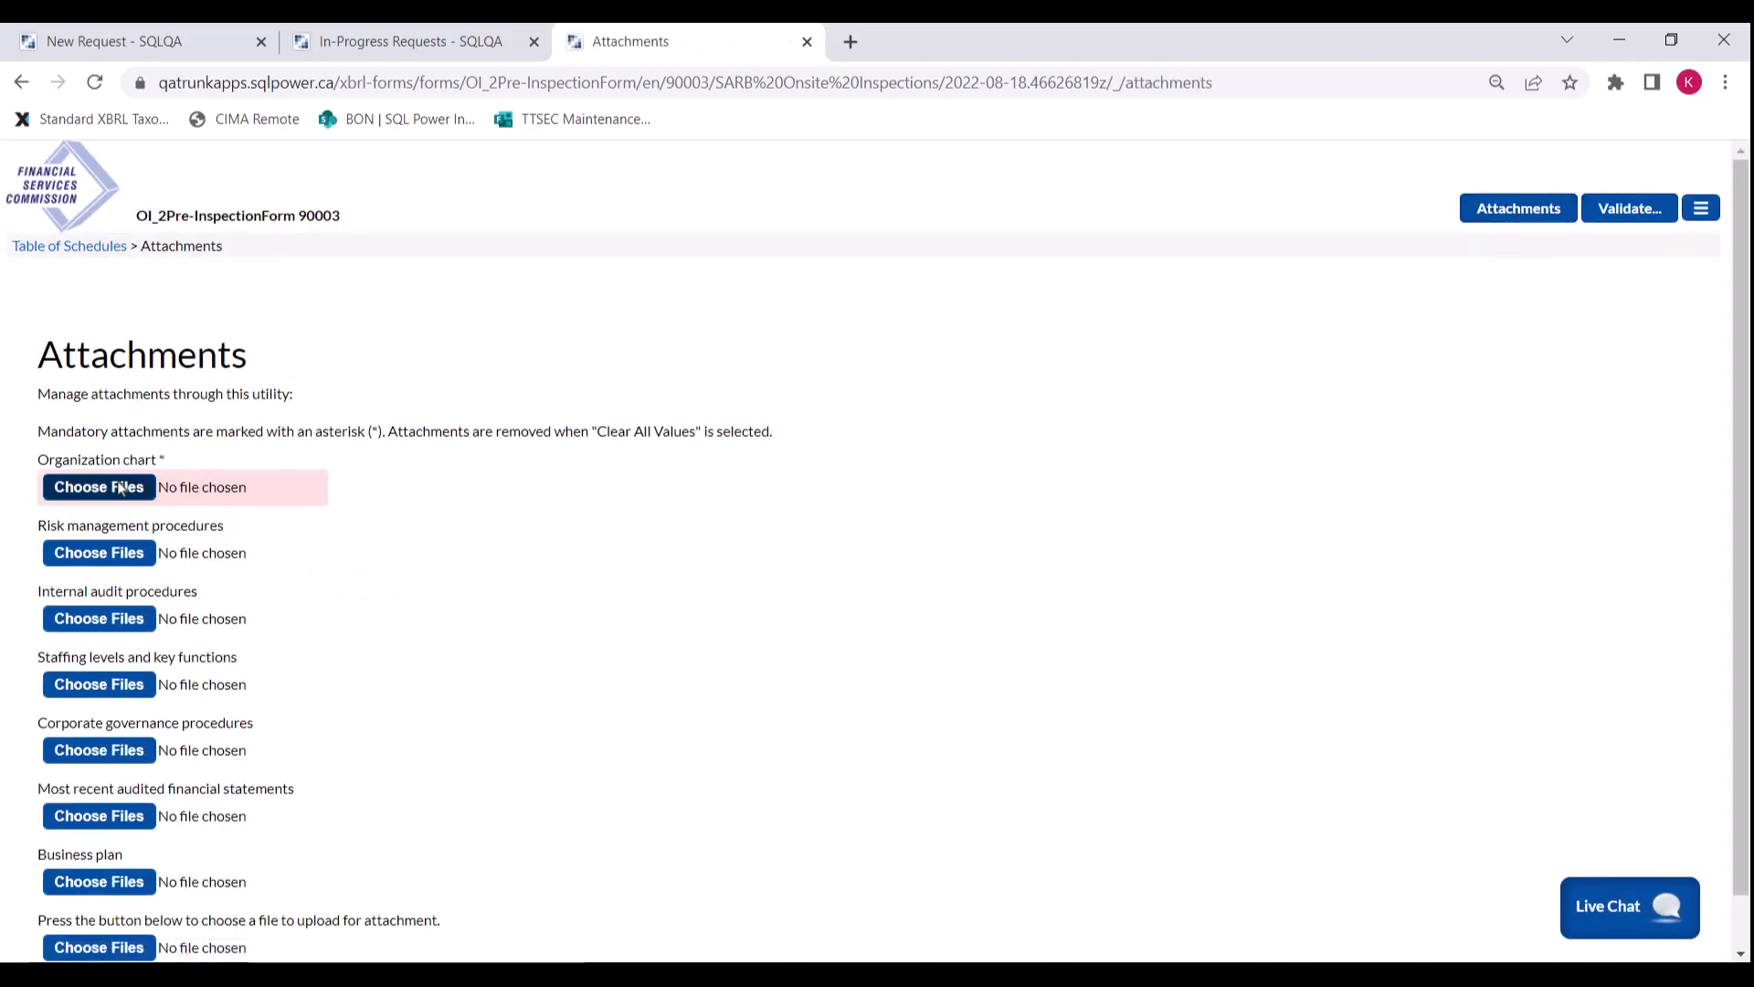
left_click(113, 494)
left_click(1559, 897)
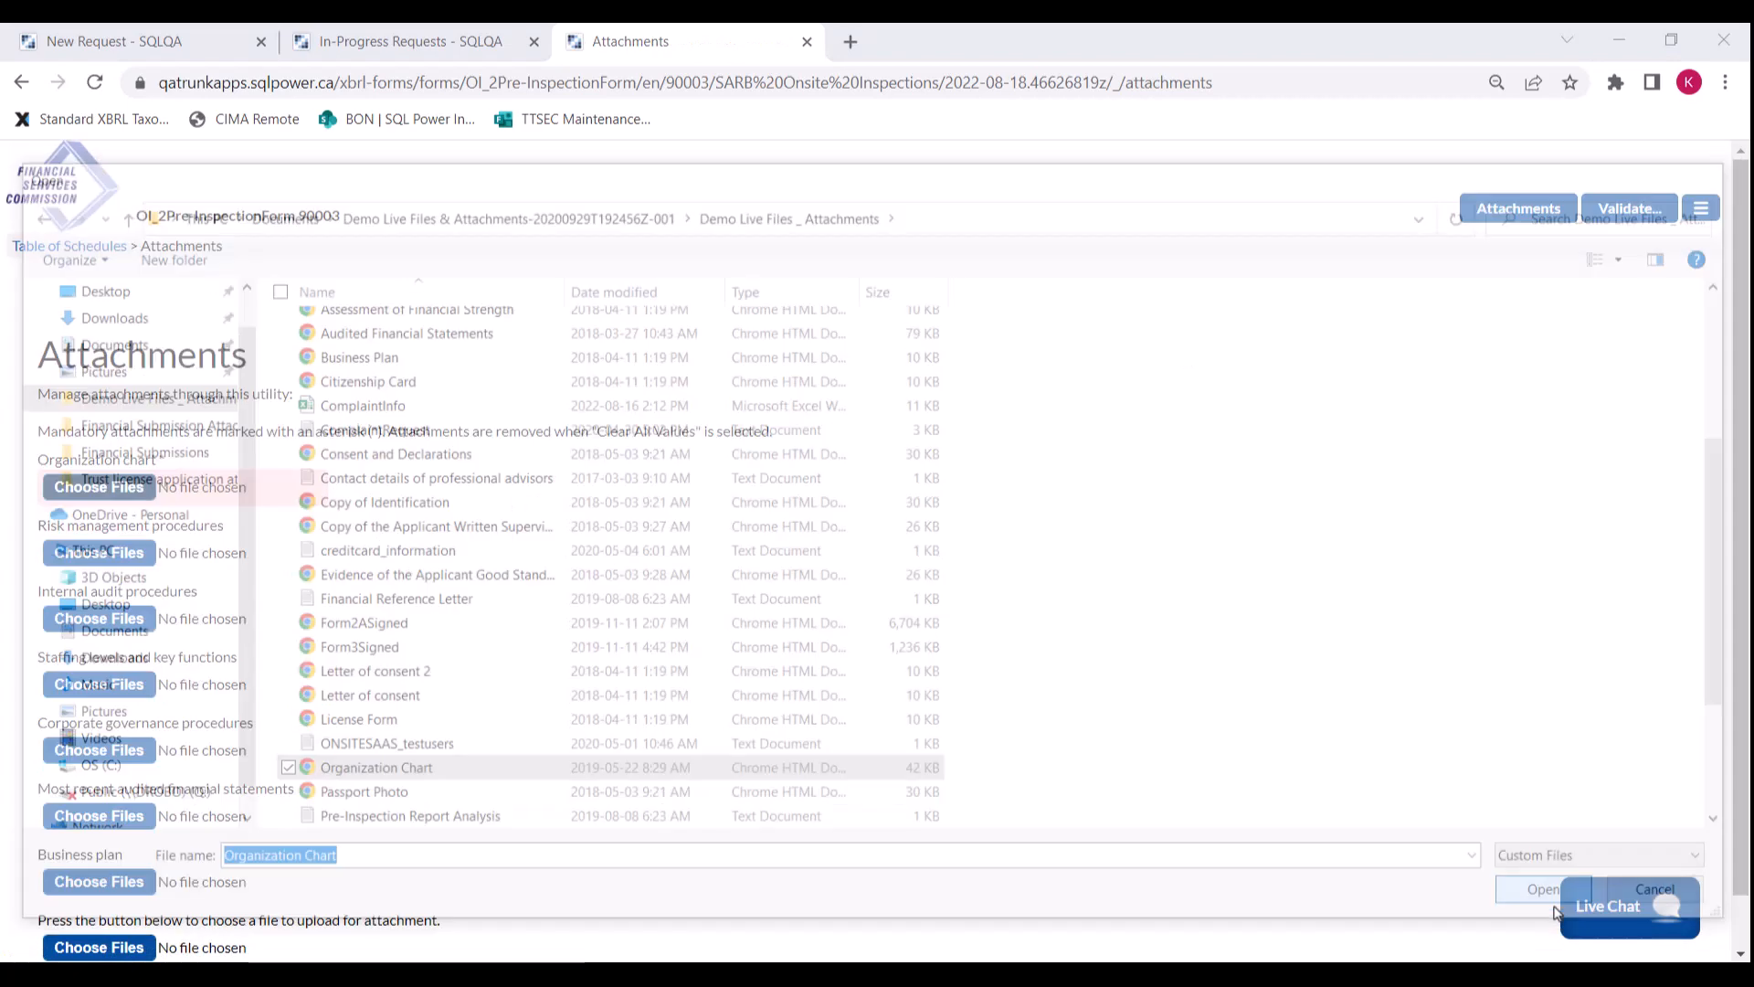
Step: Validate and submit the Pre-Inspection Form, then return to the portal
left_click(1610, 215)
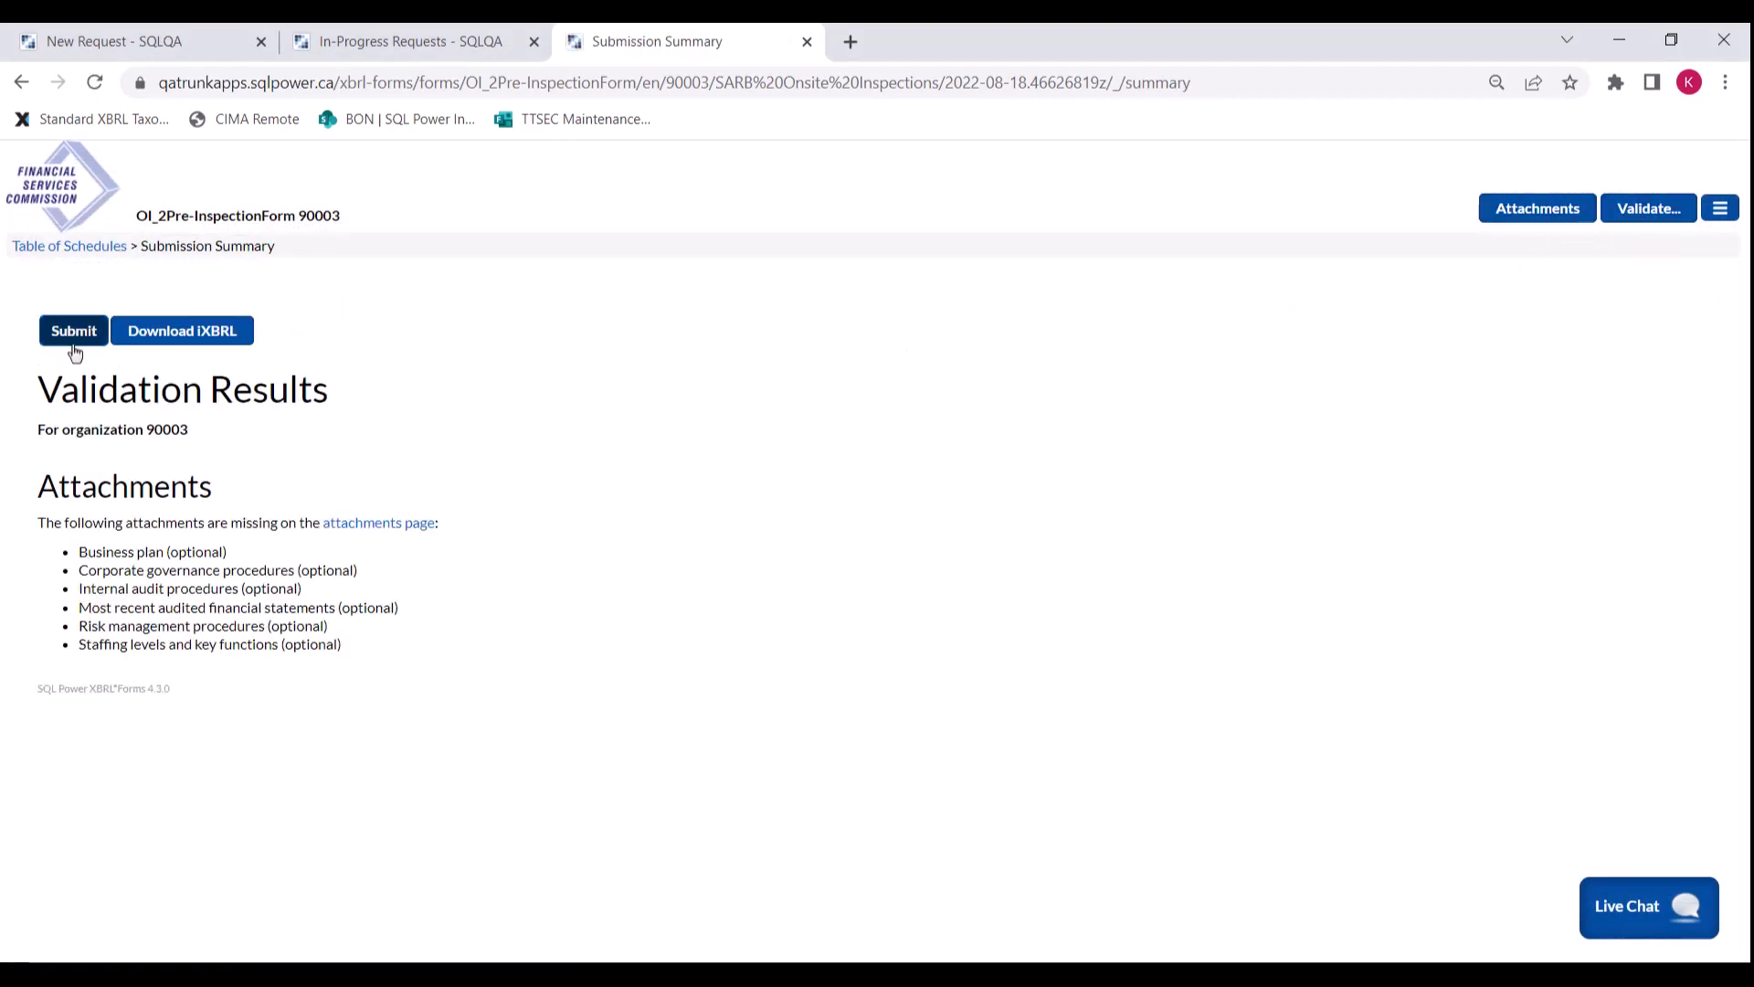
left_click(66, 336)
left_click(957, 622)
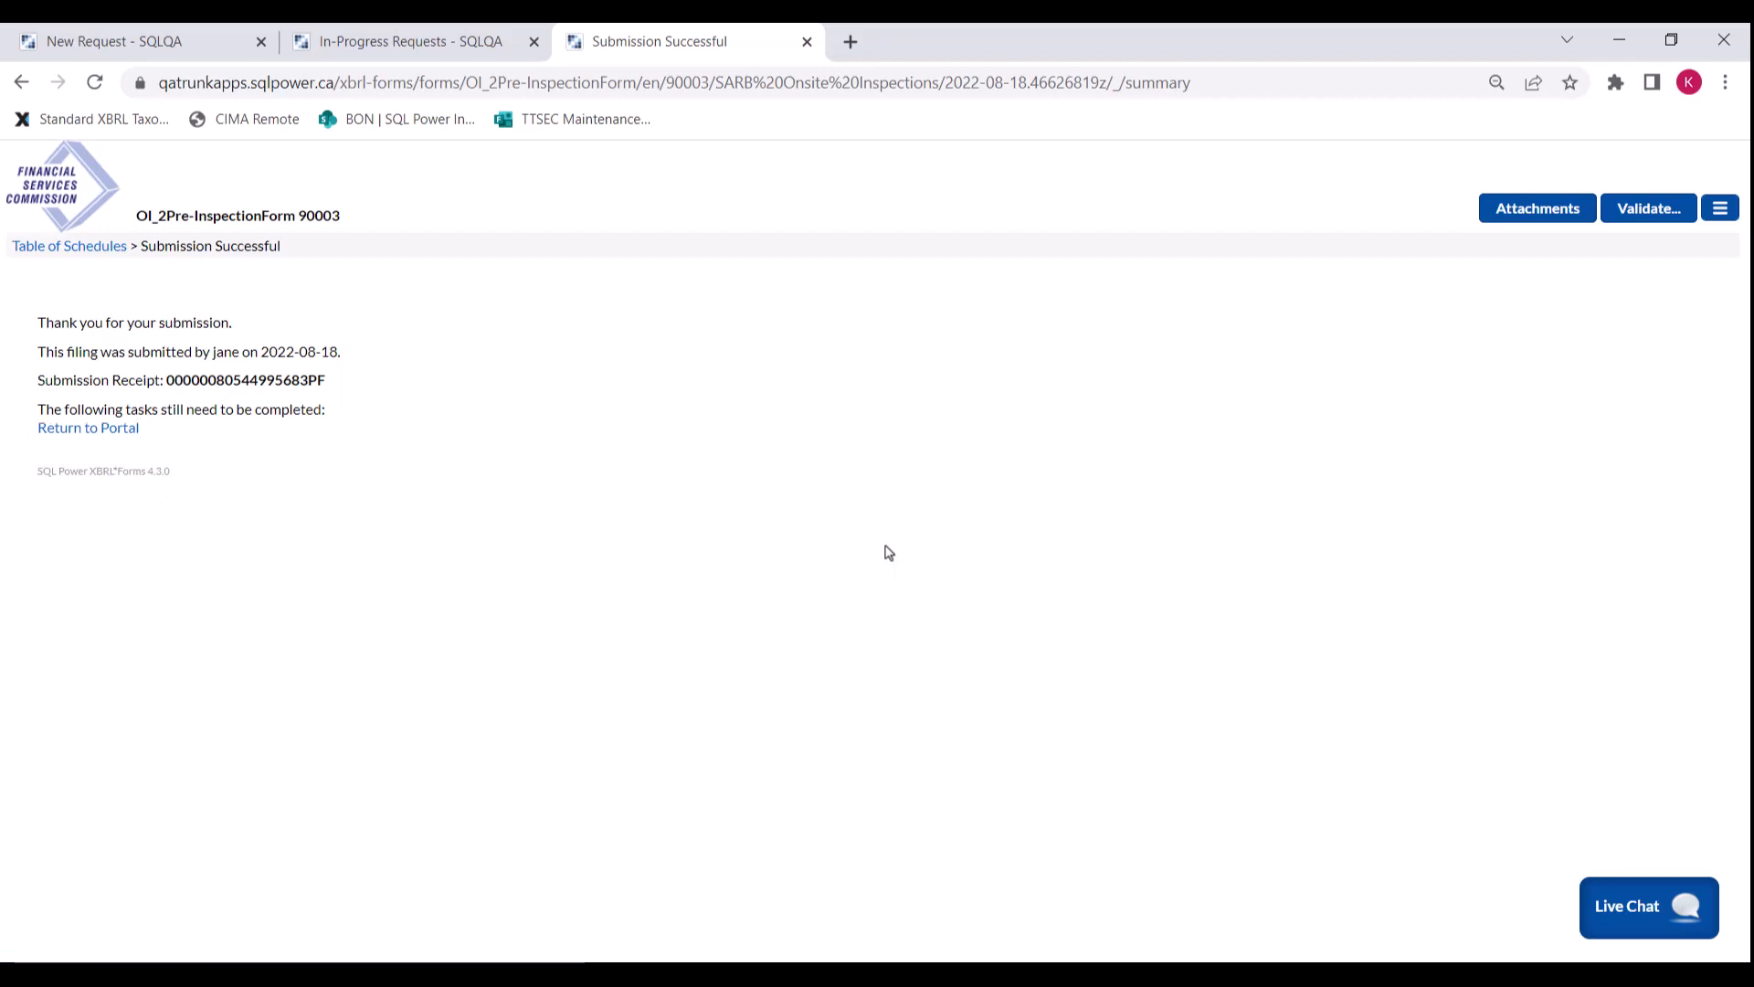
left_click(106, 428)
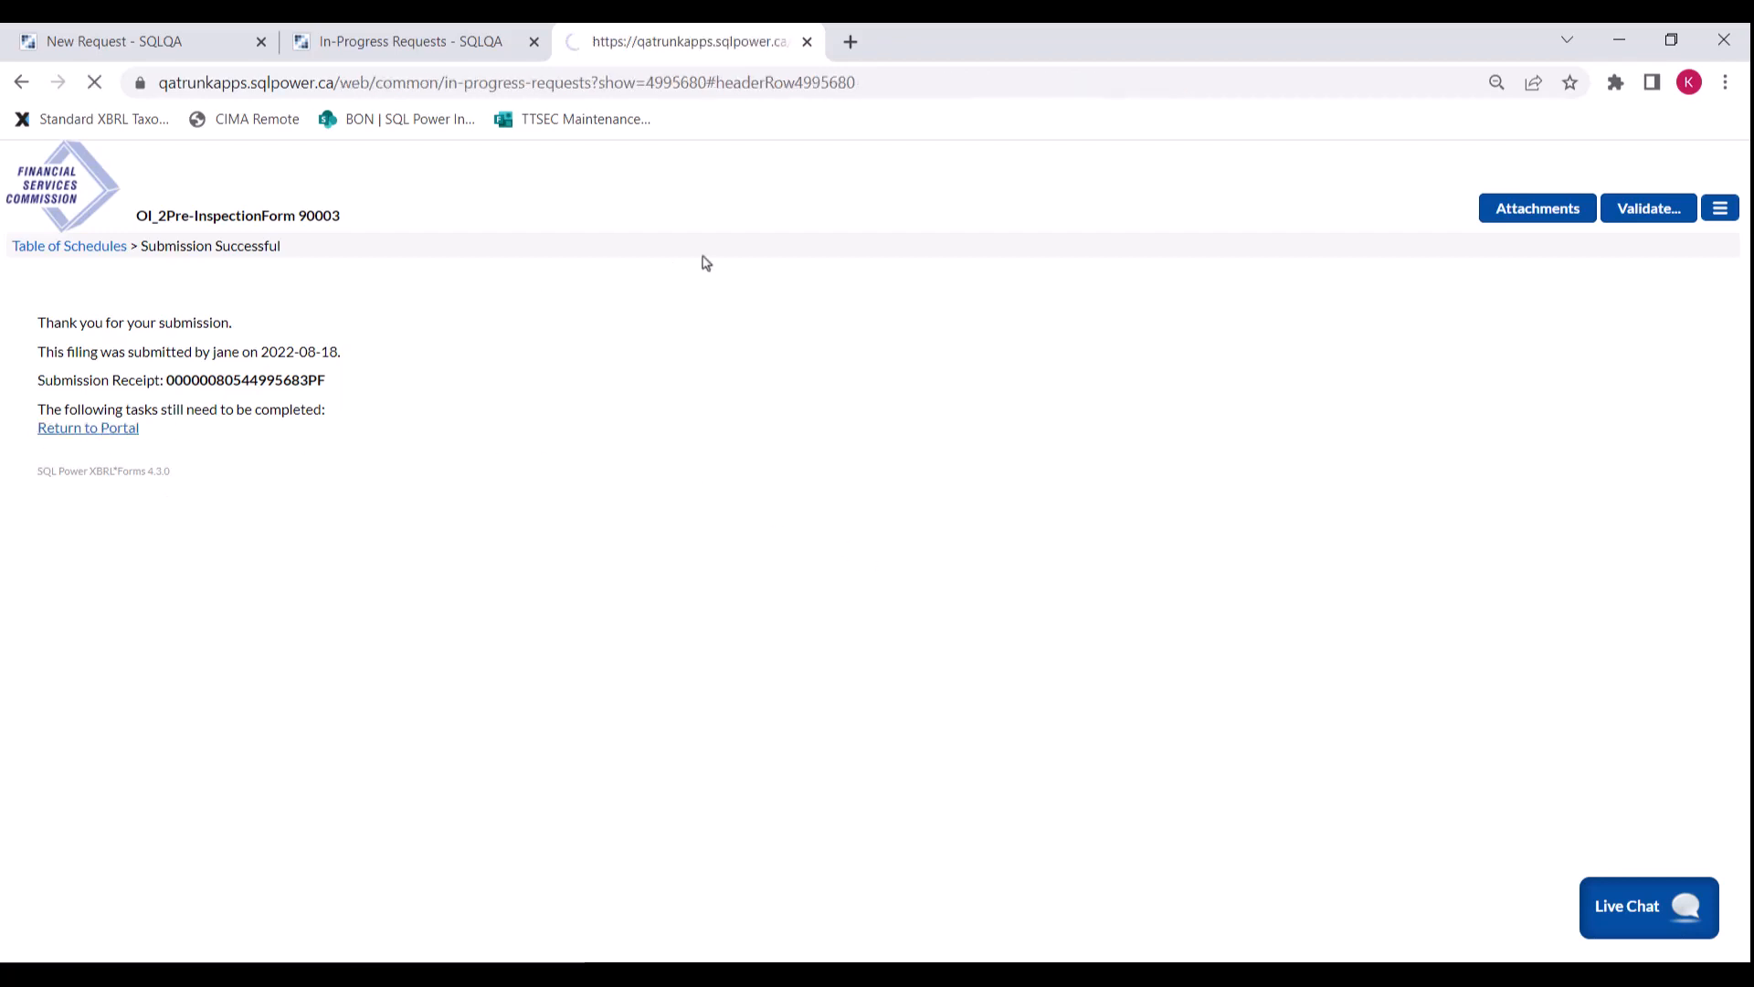
Step: Sign out of the entity's account
scroll(639, 315, "up", 2)
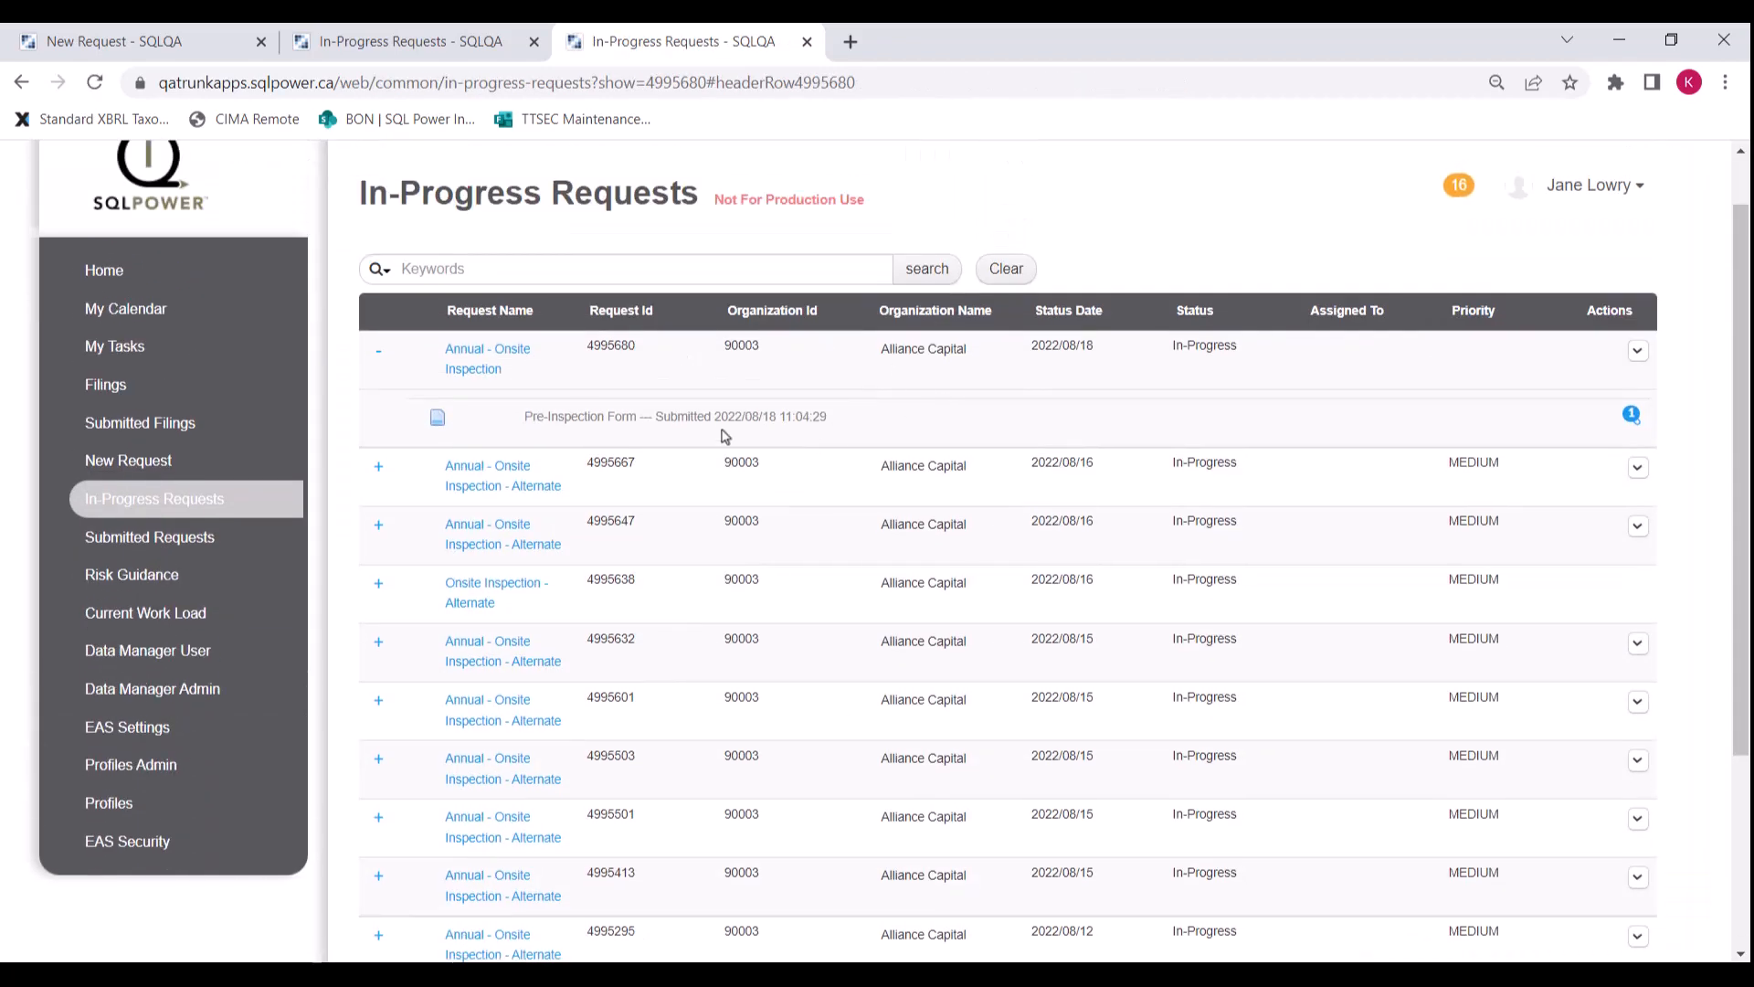
left_click(1590, 185)
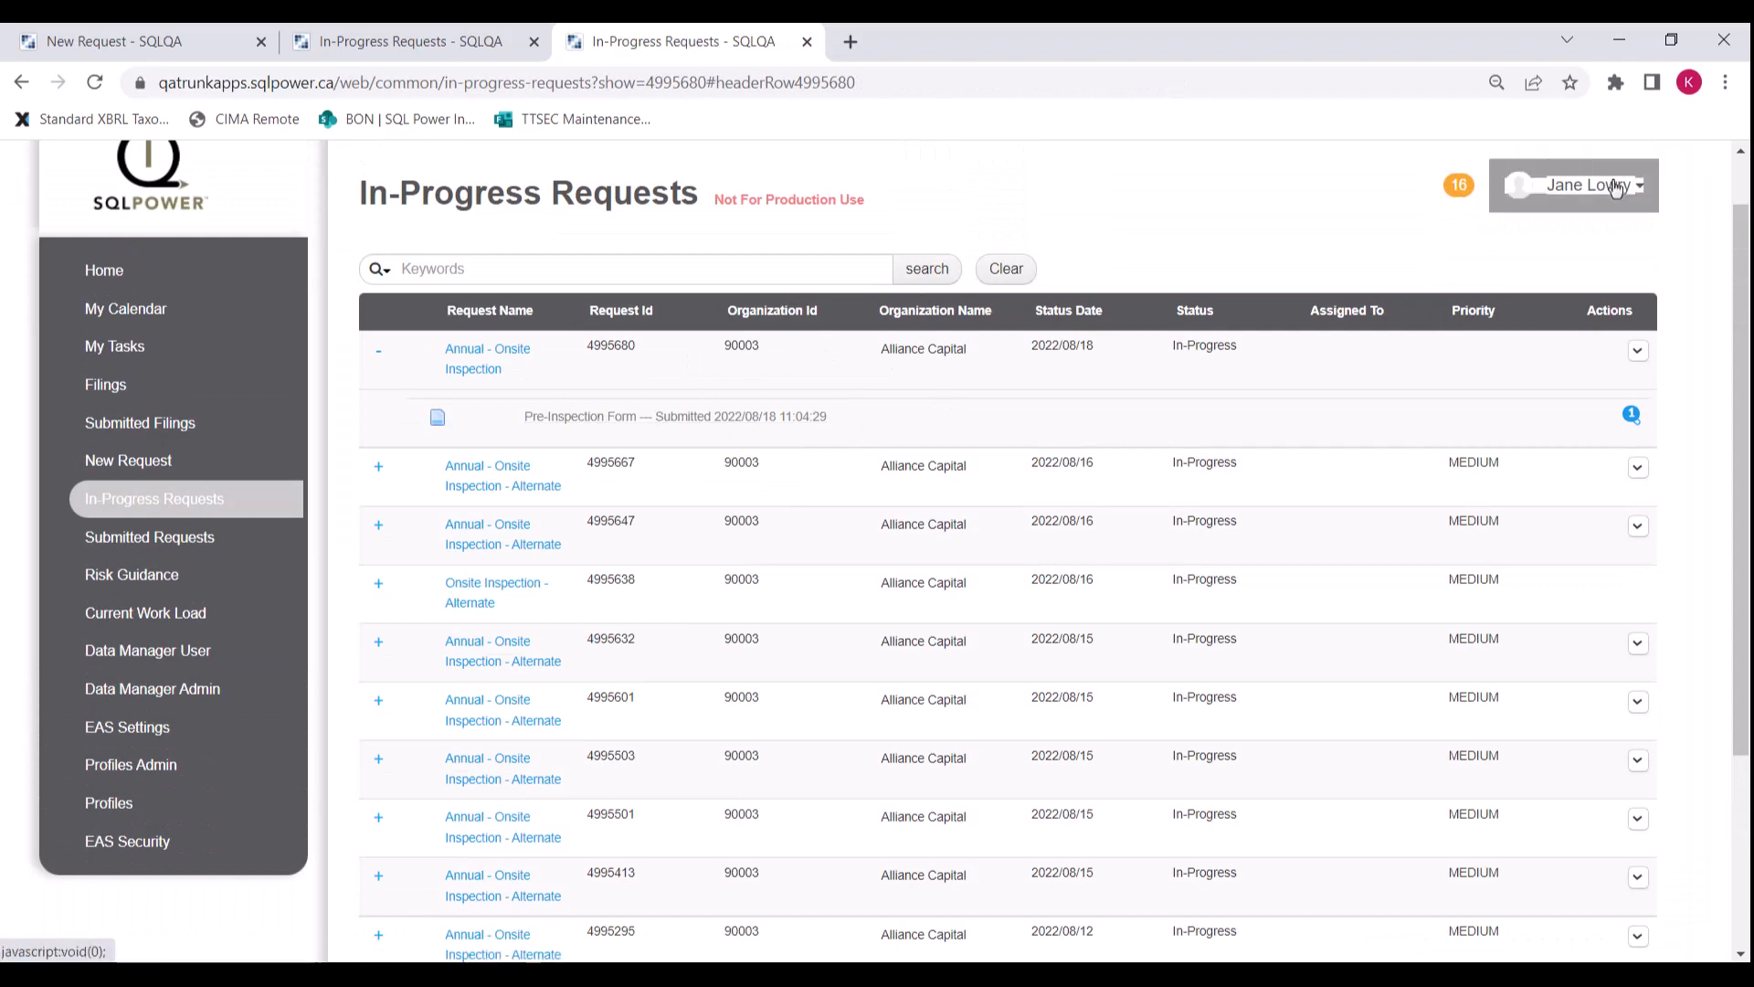
left_click(1575, 259)
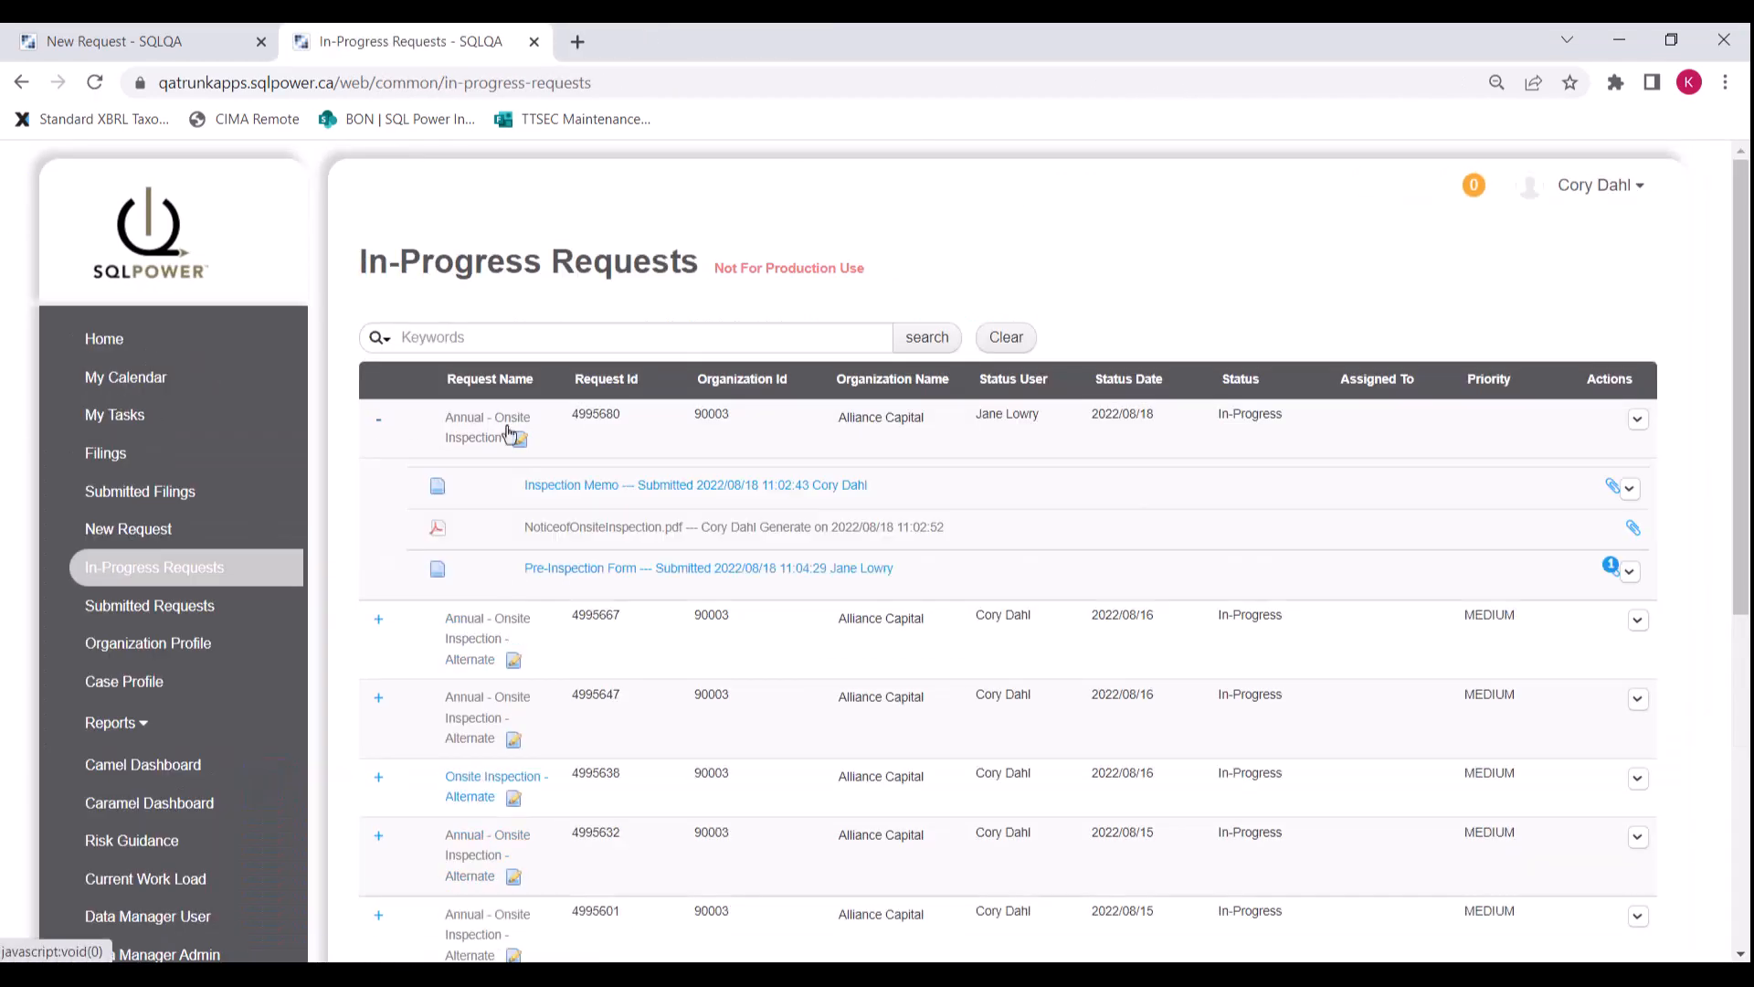
Step: As the inspector, validate and approve the submitted Pre-Inspection Form, then return to the portal
left_click(681, 576)
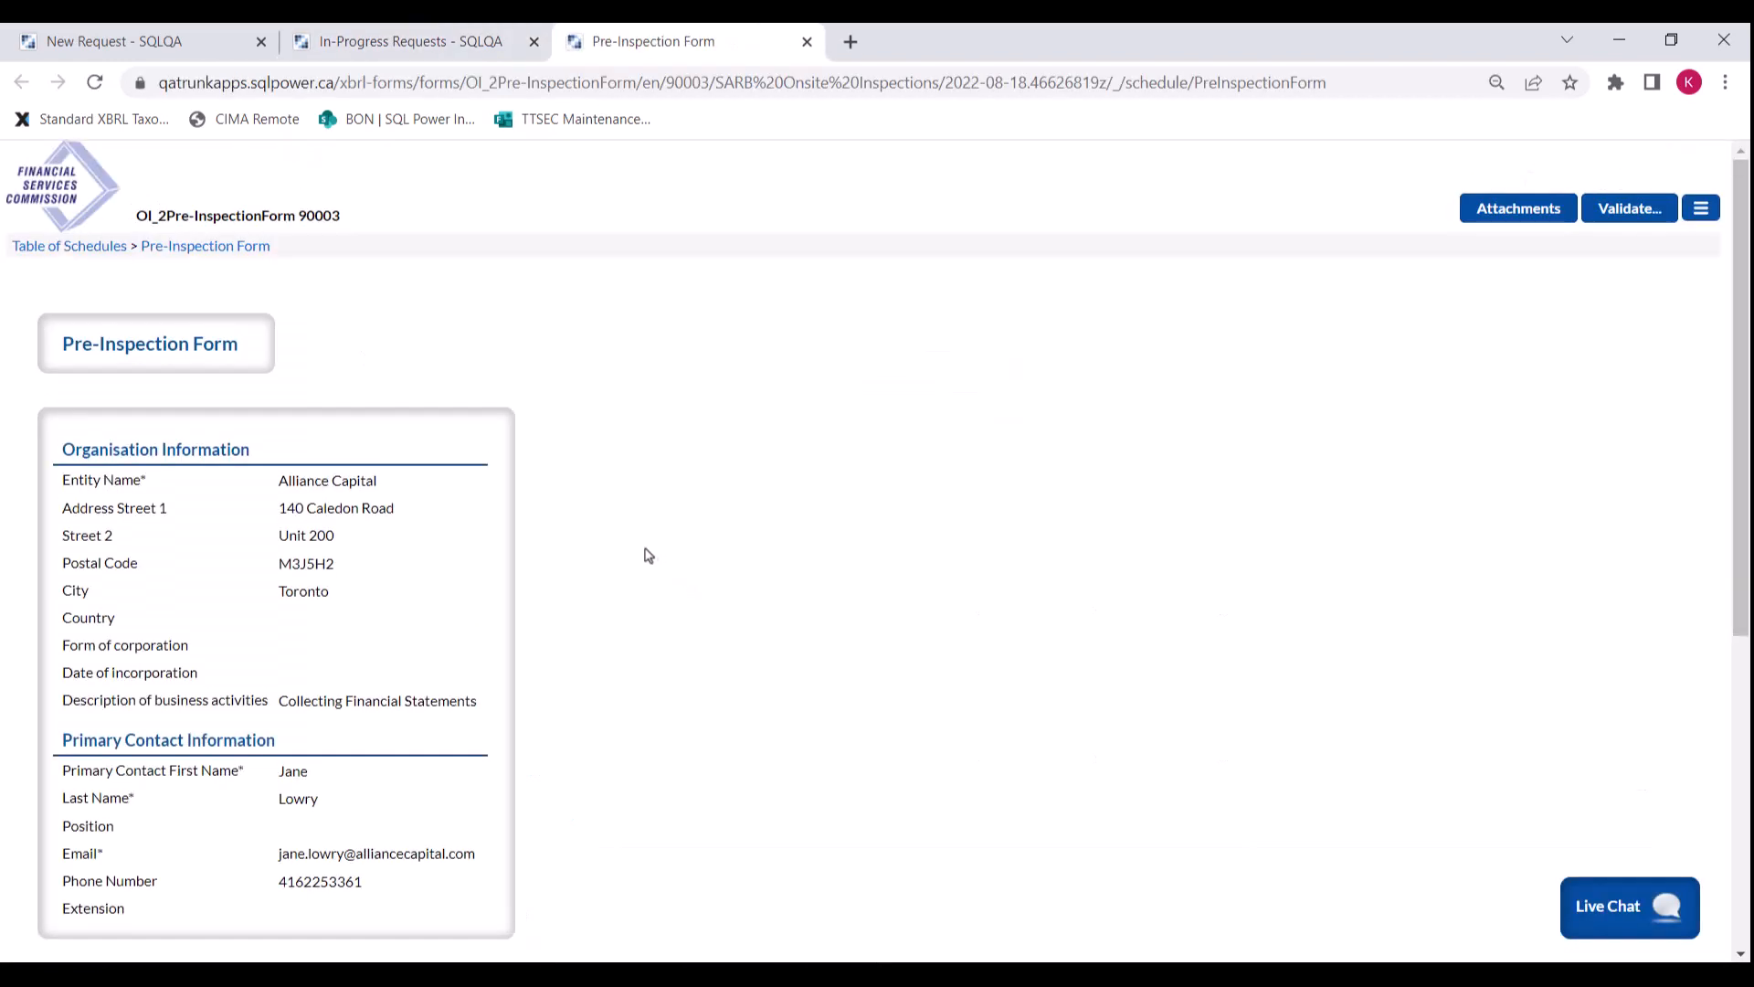
scroll(647, 555, "down", 5)
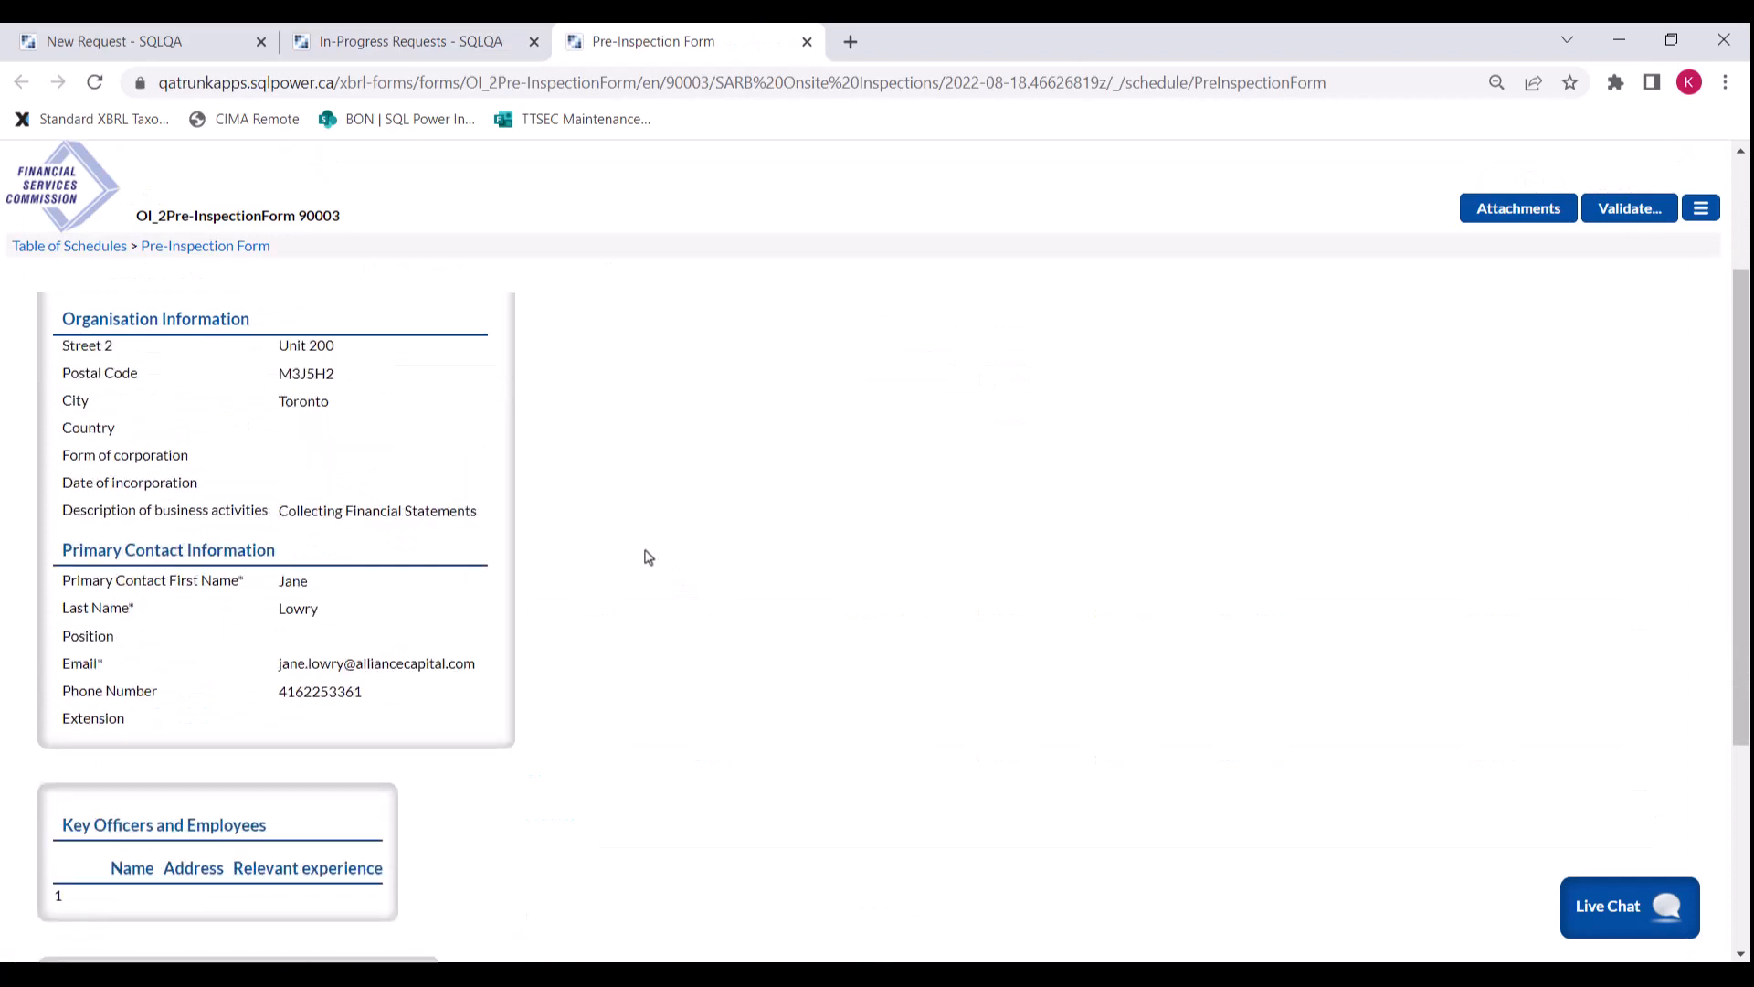
scroll(648, 555, "up", 3)
scroll(1615, 385, "up", 3)
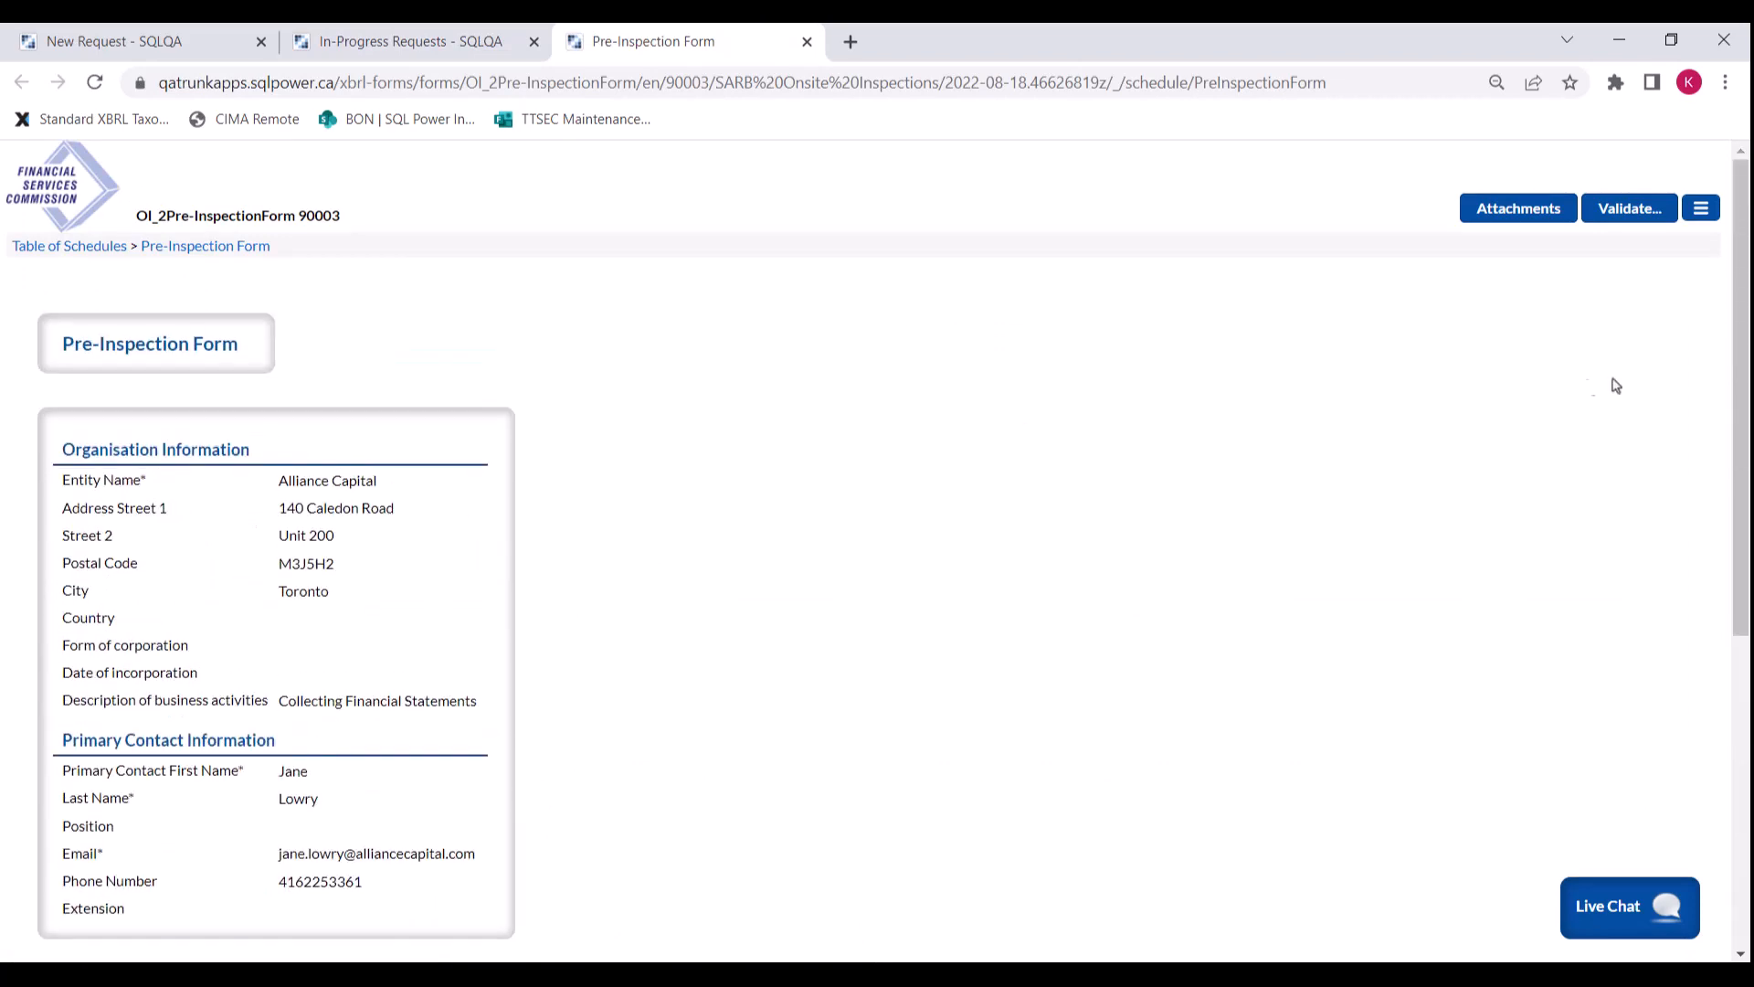
left_click(1628, 215)
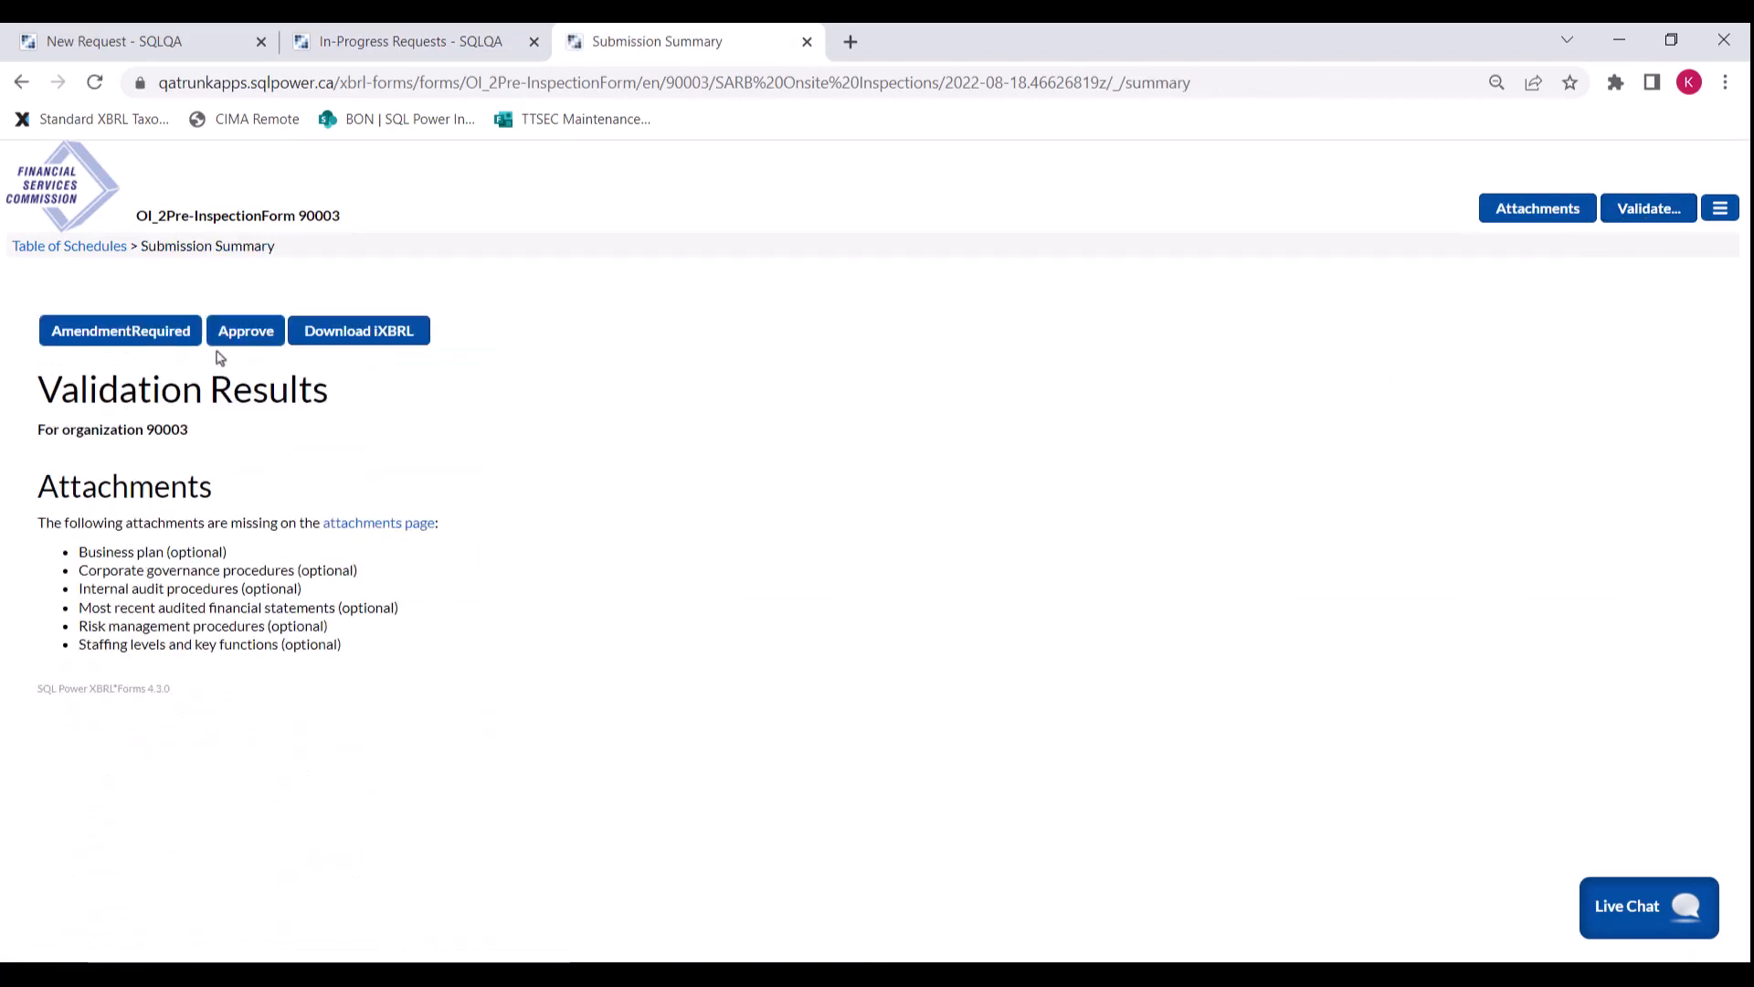
left_click(239, 332)
left_click(977, 617)
left_click(109, 489)
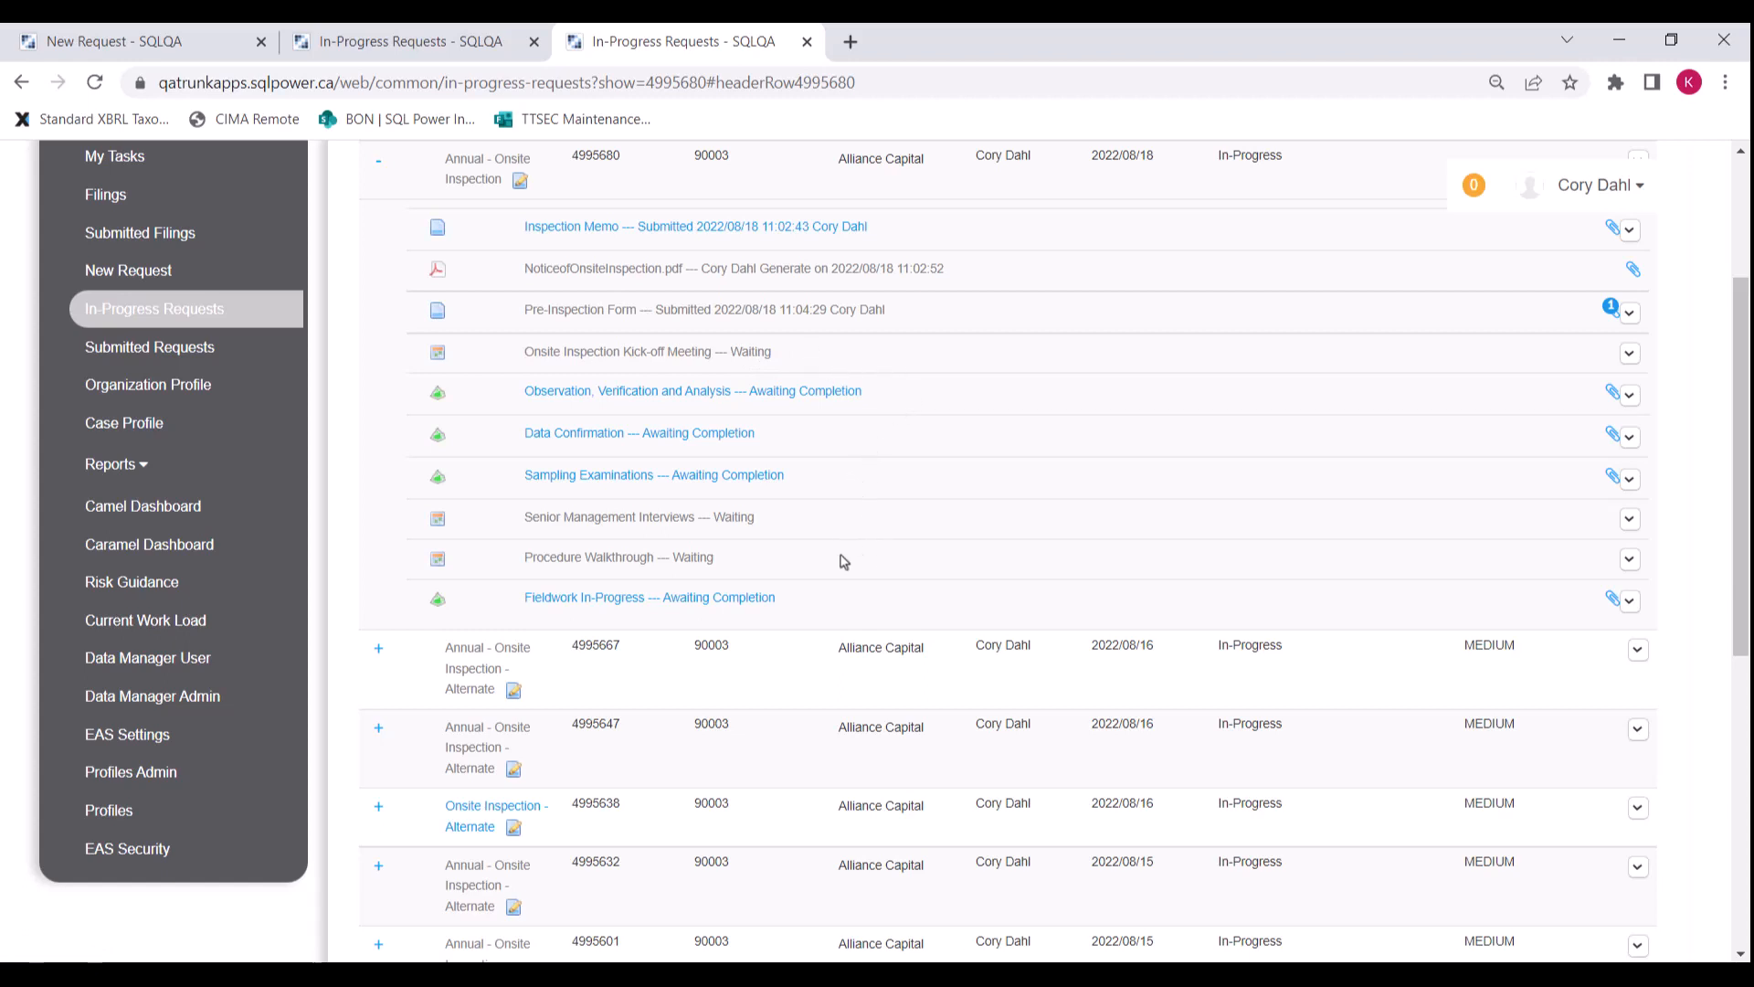
Step: Complete the Fieldwork In-Progress milestone and open the Inspection Findings Report form
left_click(758, 601)
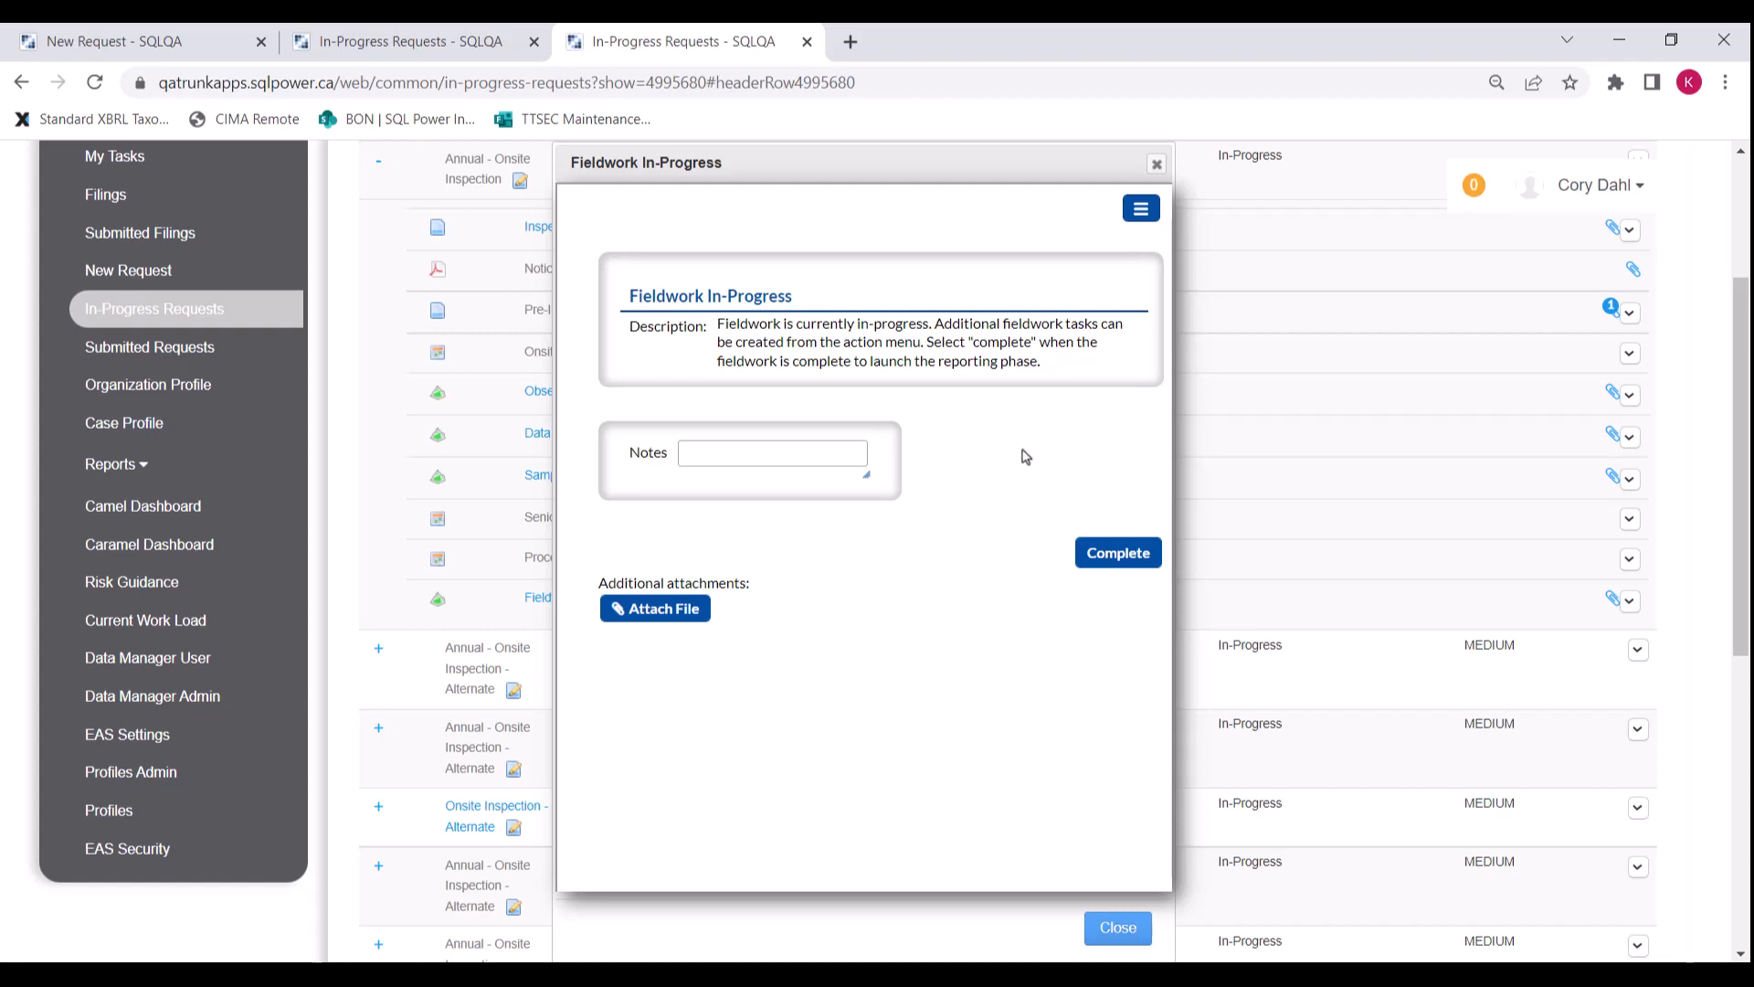
left_click(1108, 553)
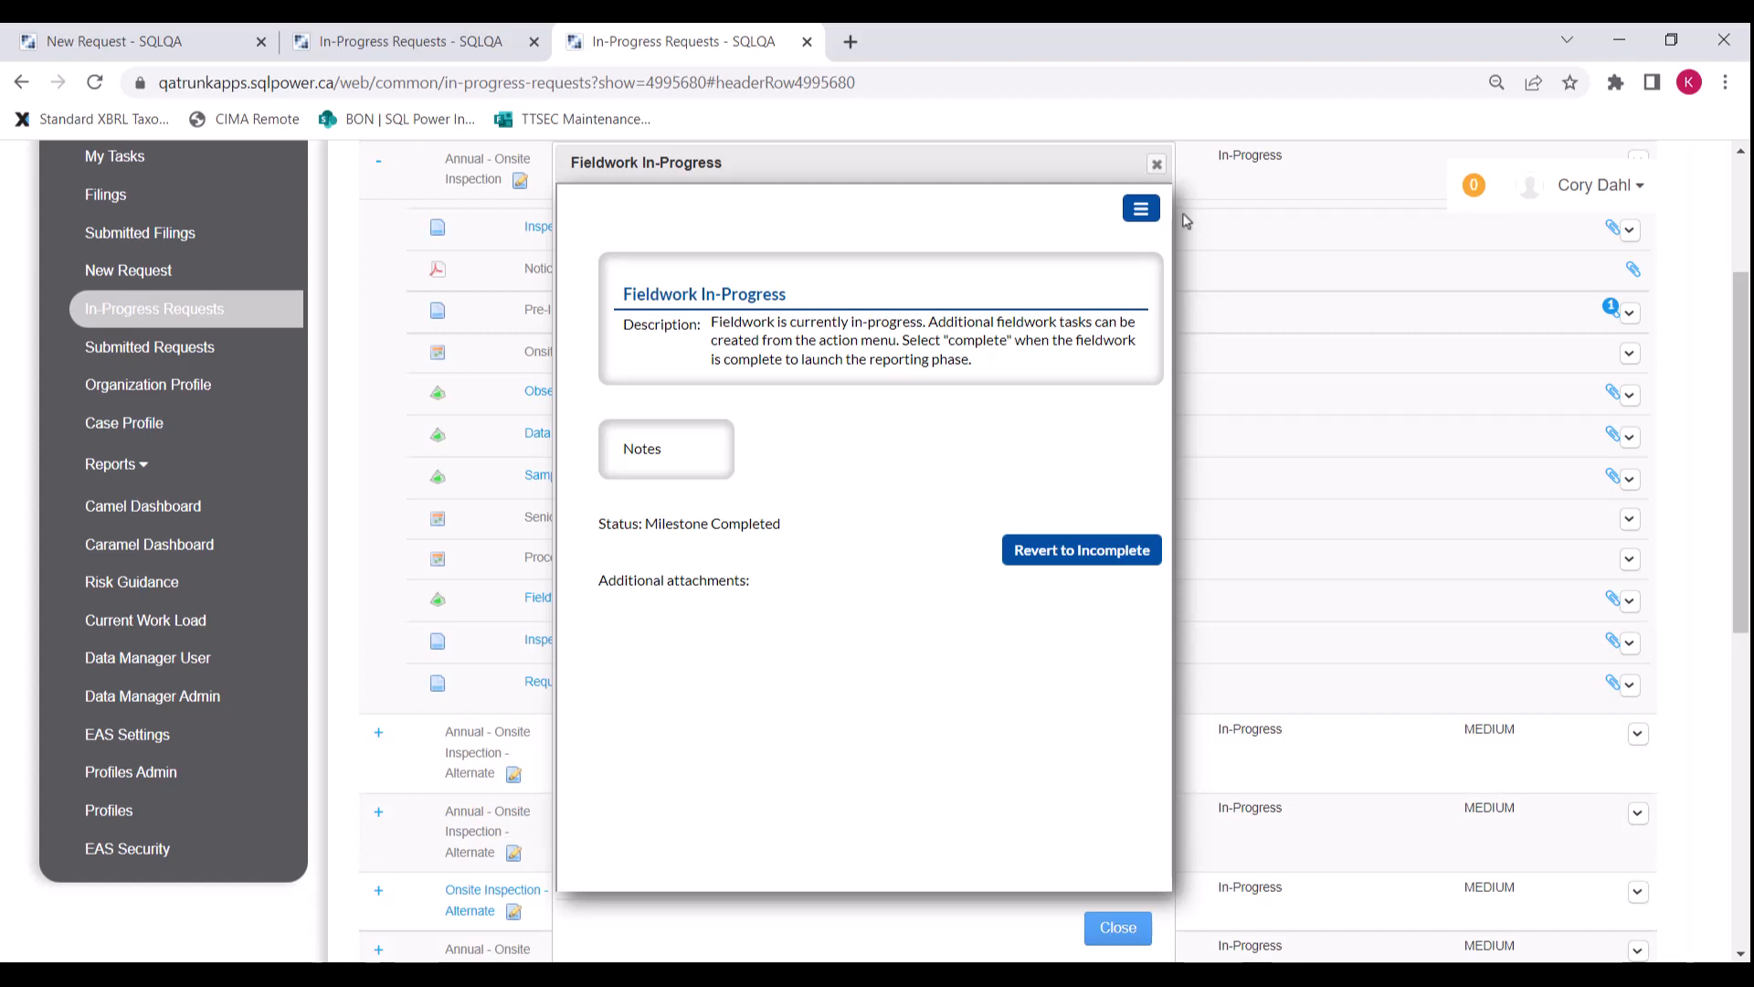
left_click(1157, 164)
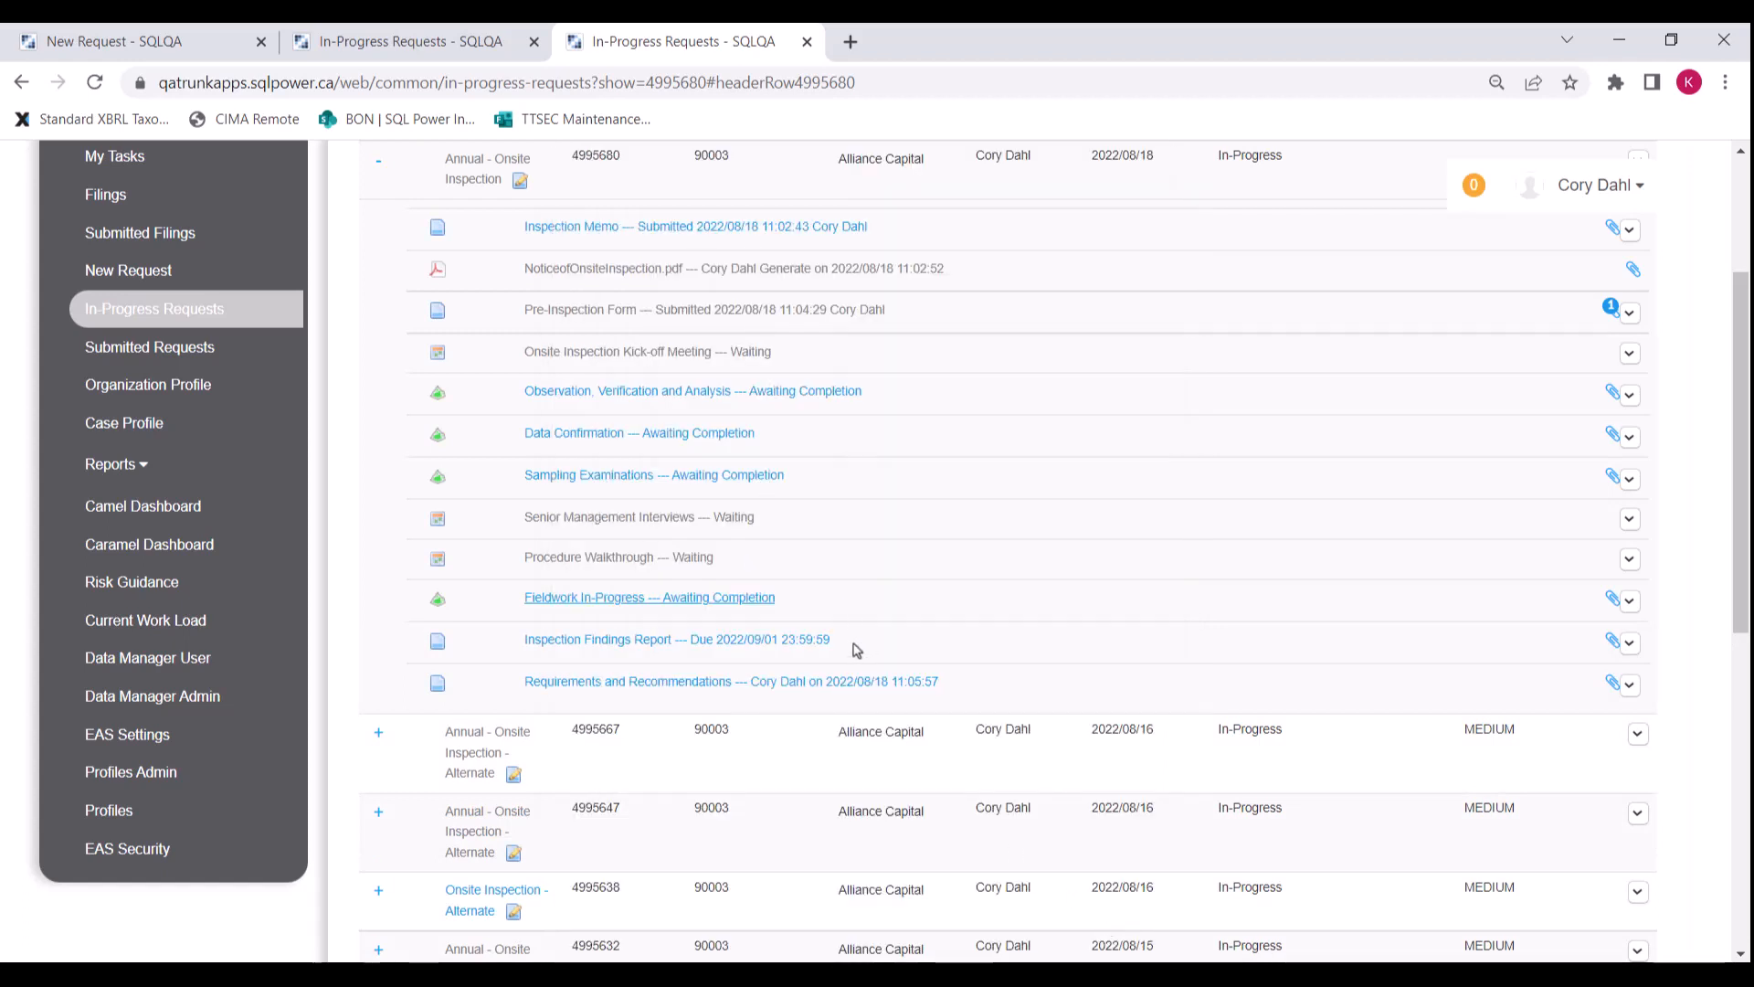
left_click(796, 645)
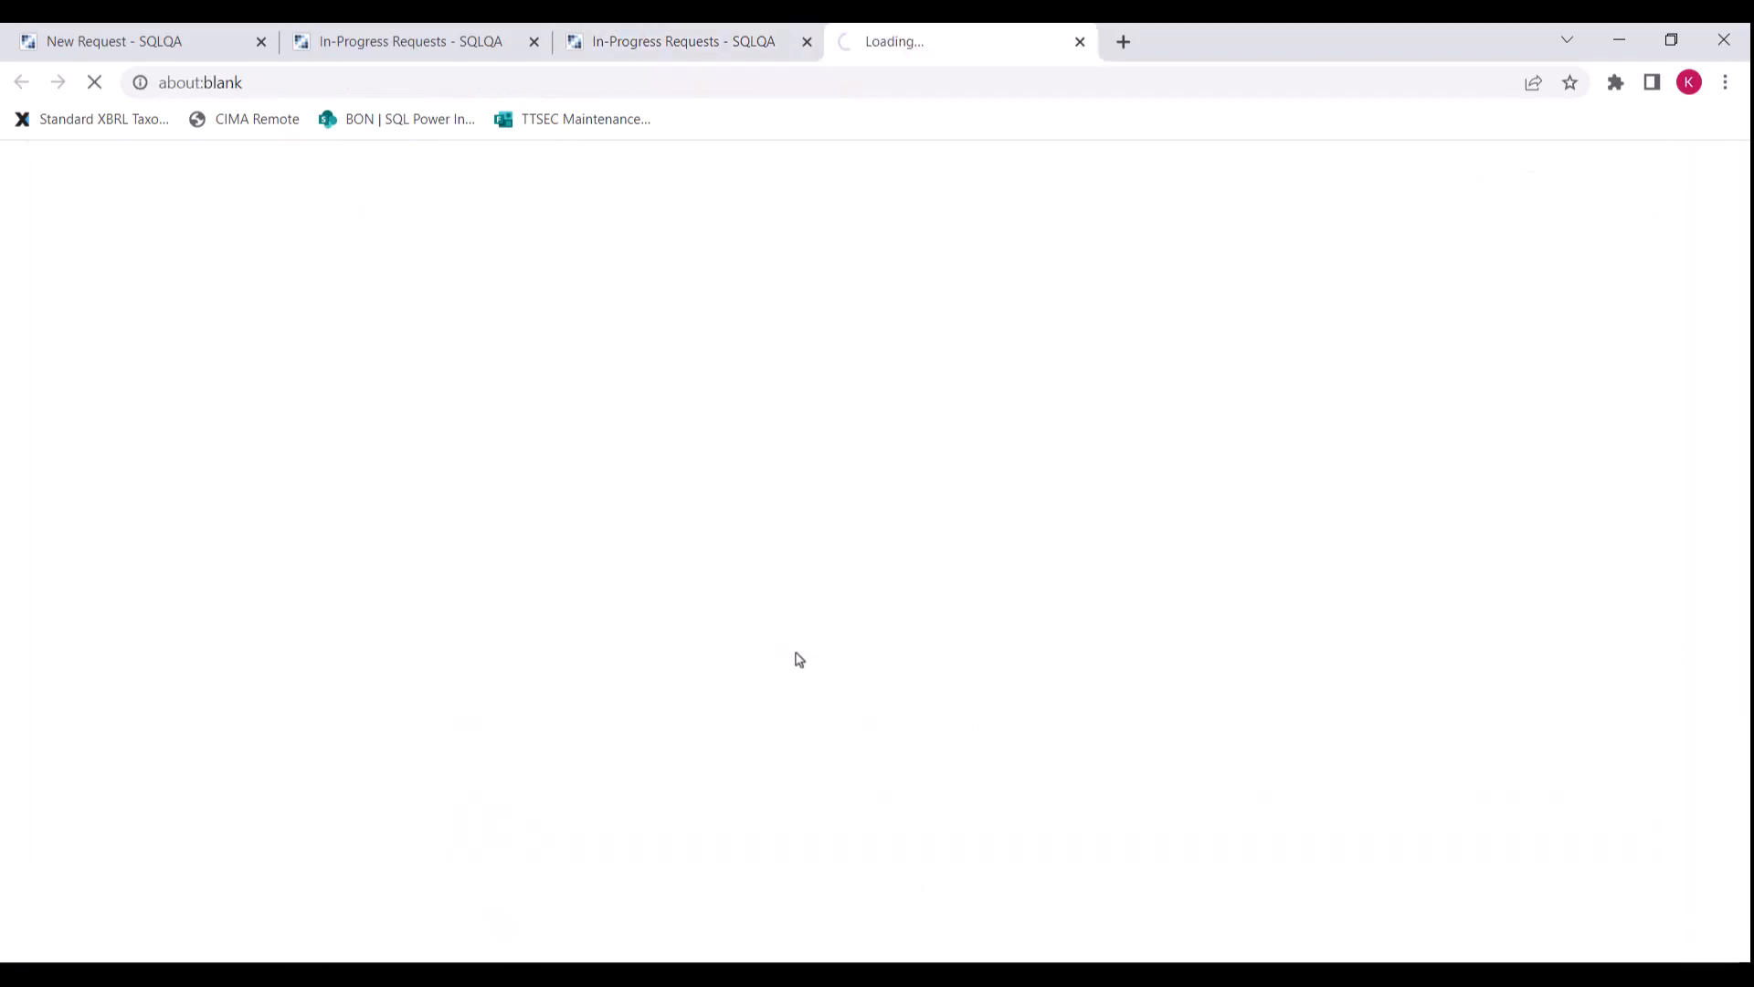
Step: Paste the prepared executive summary and widen its box
left_click(146, 621)
key("ctrl+v")
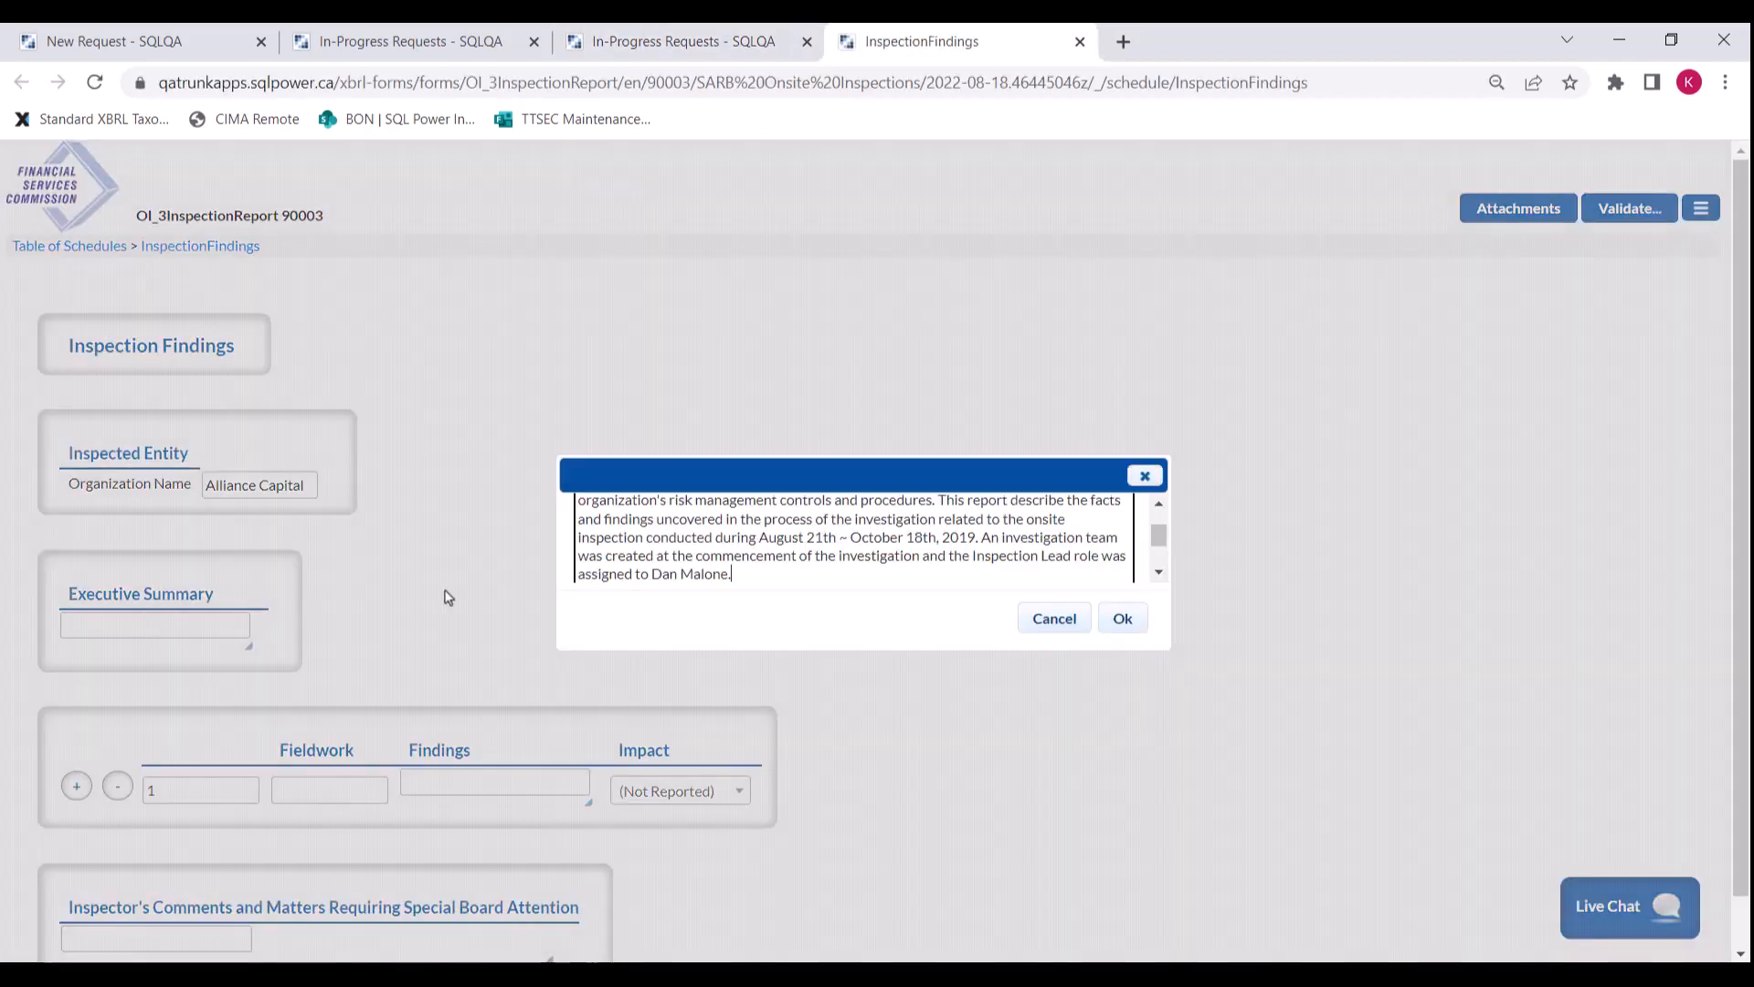
left_click(1122, 617)
left_click_drag(248, 647, 770, 766)
Step: Add a 'Senior Officer Interviews' finding with the pasted findings text, rated High impact
scroll(634, 820, "down", 2)
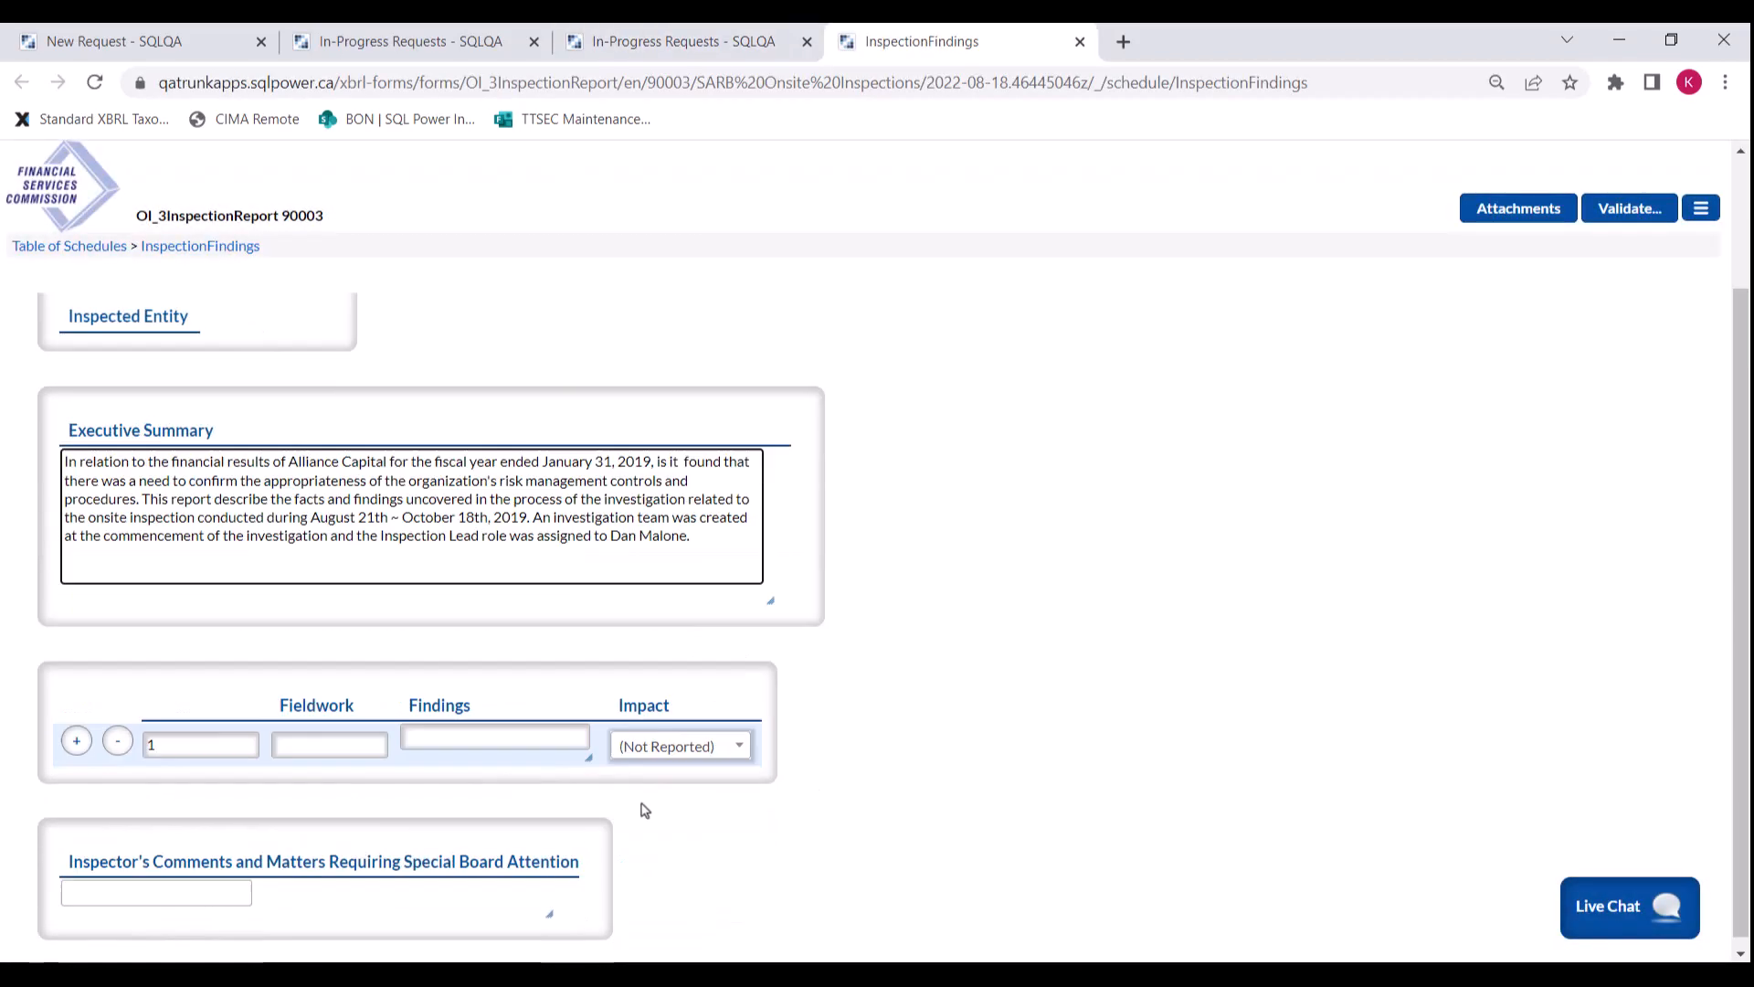
left_click(321, 731)
type("Senior Officer Interviews")
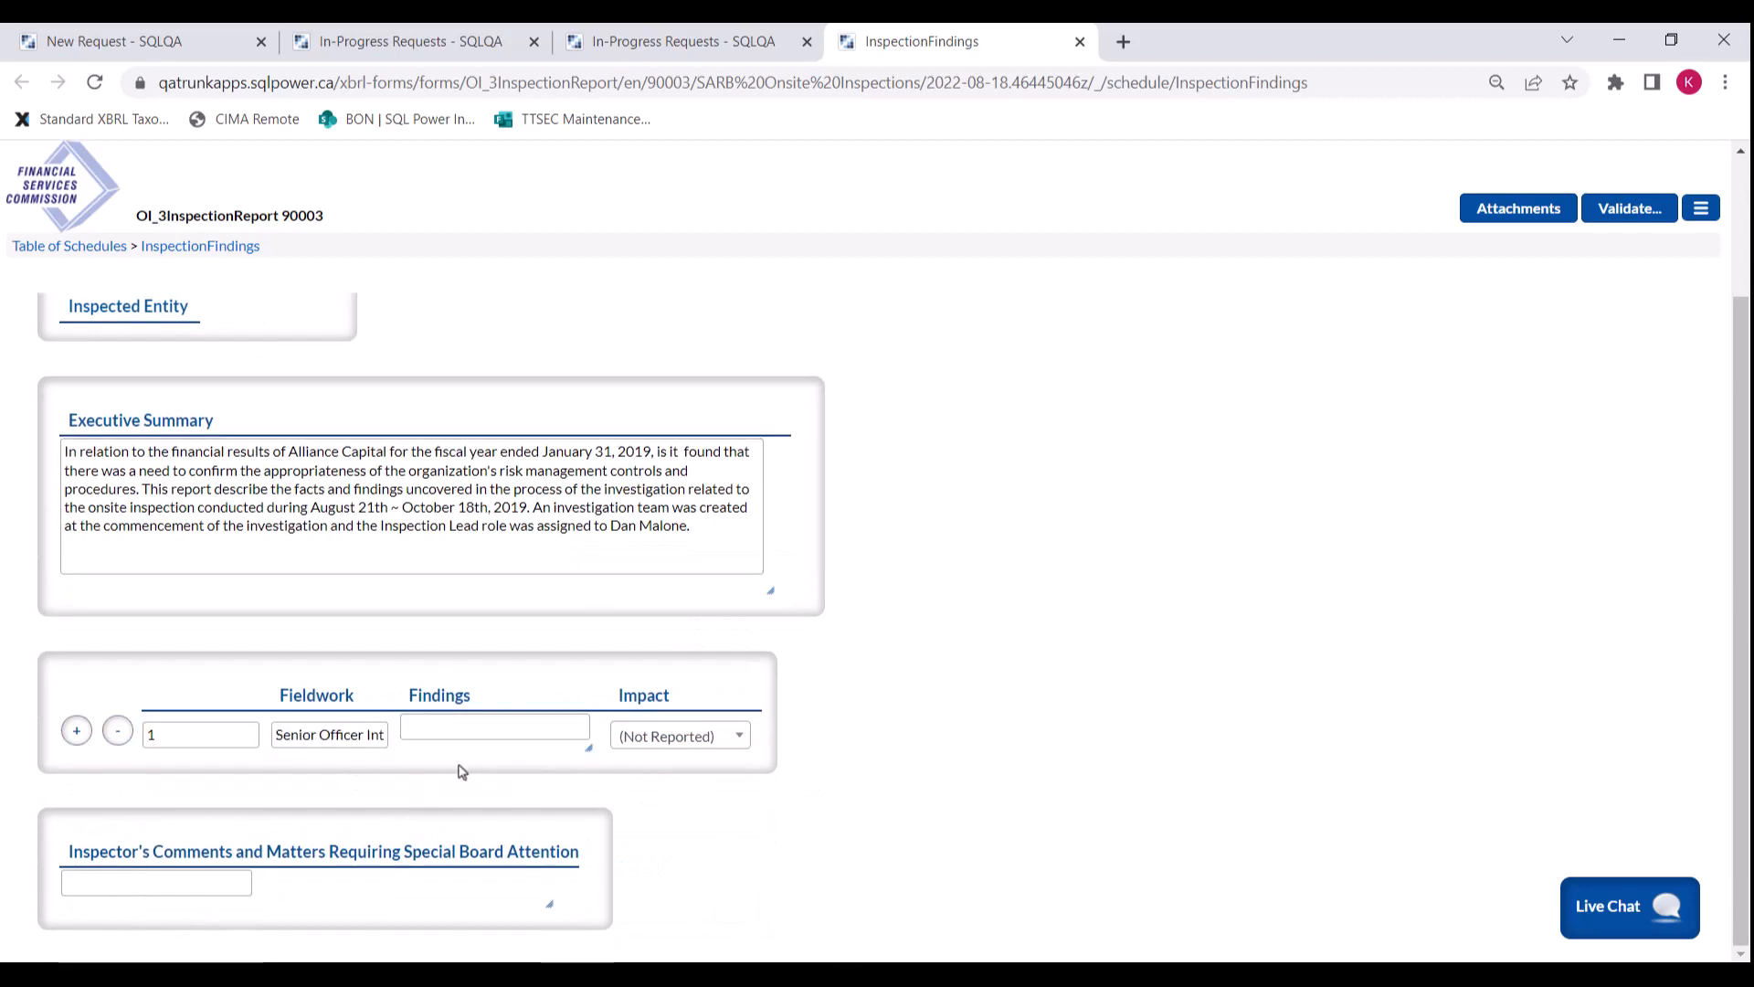
left_click(473, 729)
key("ctrl+v")
left_click(1122, 618)
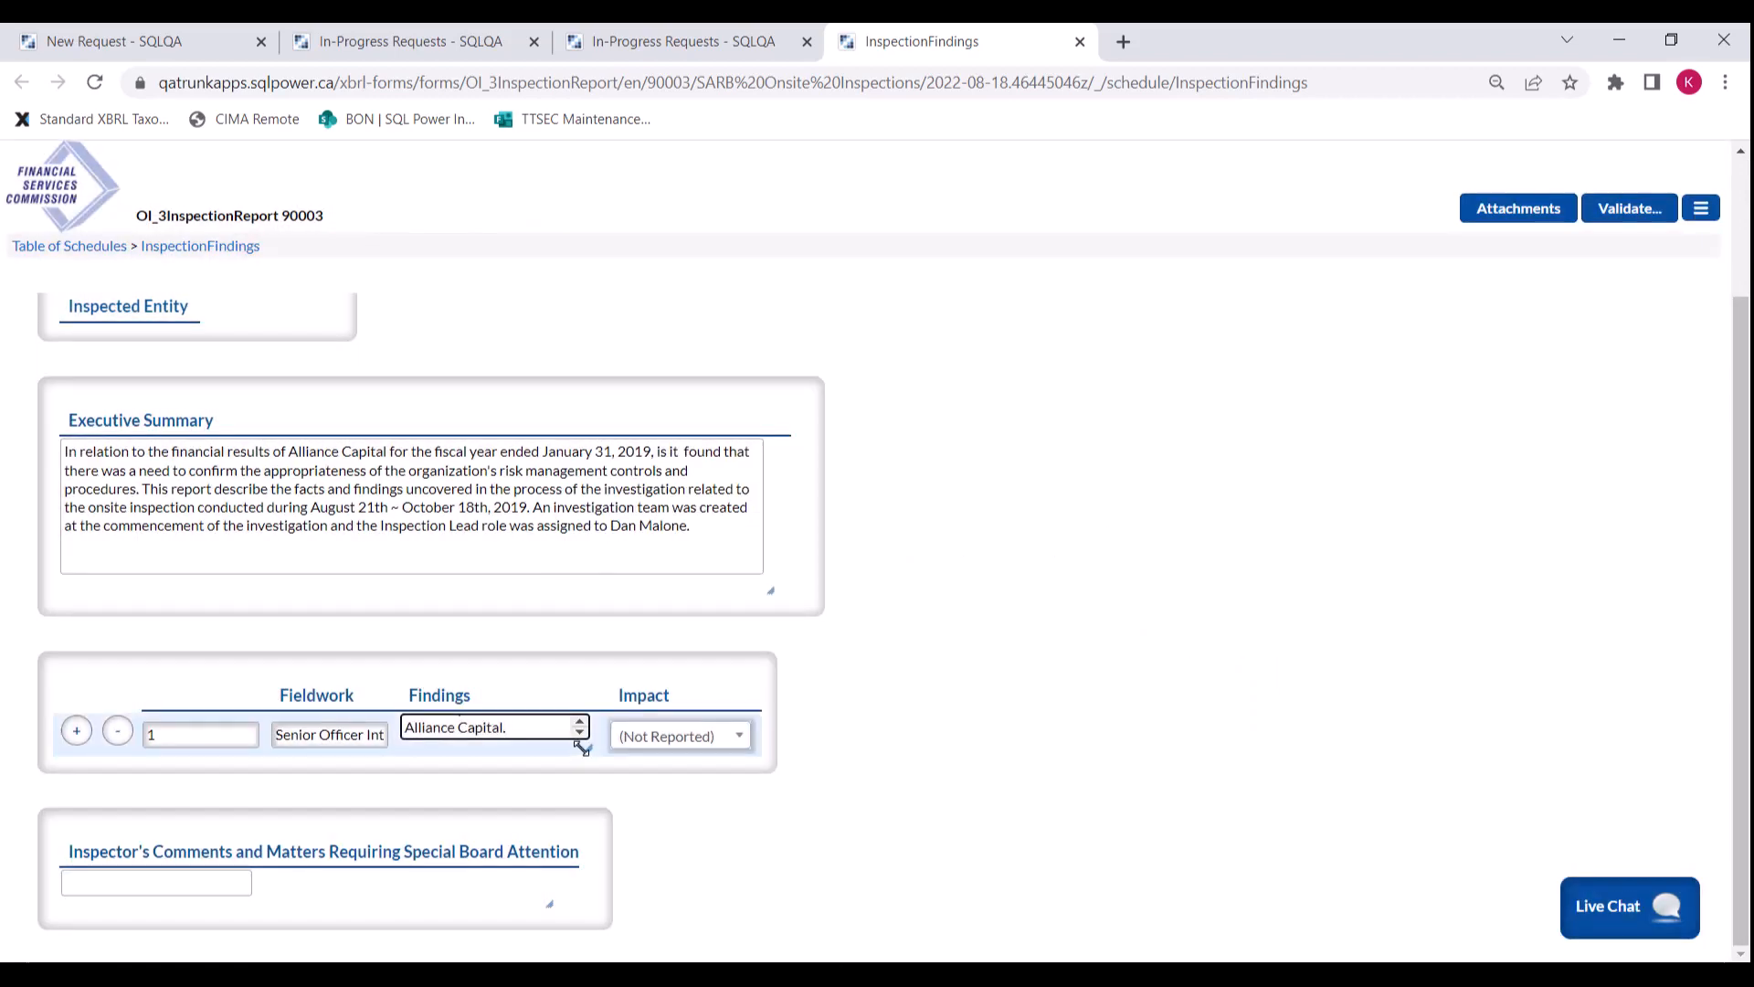
left_click_drag(588, 748, 975, 874)
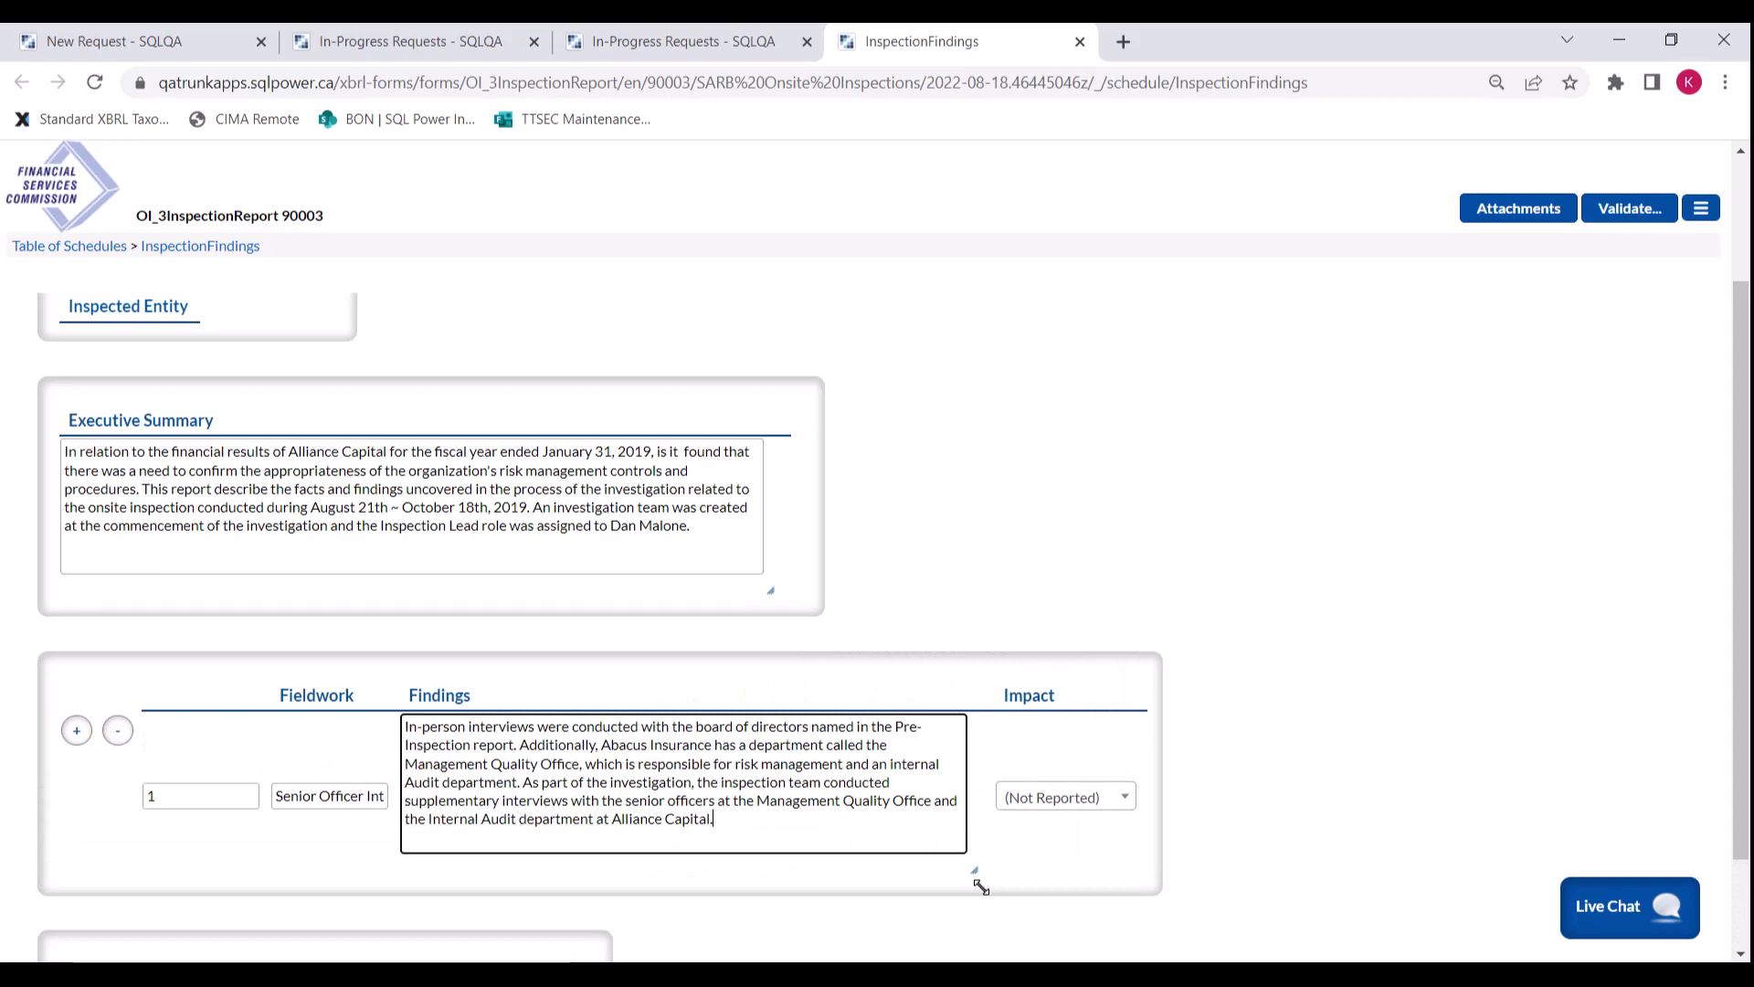
left_click(1108, 797)
left_click(1051, 732)
Step: Submit the findings report and return to the portal, closing the outdated request tabs
scroll(1320, 762, "down", 1)
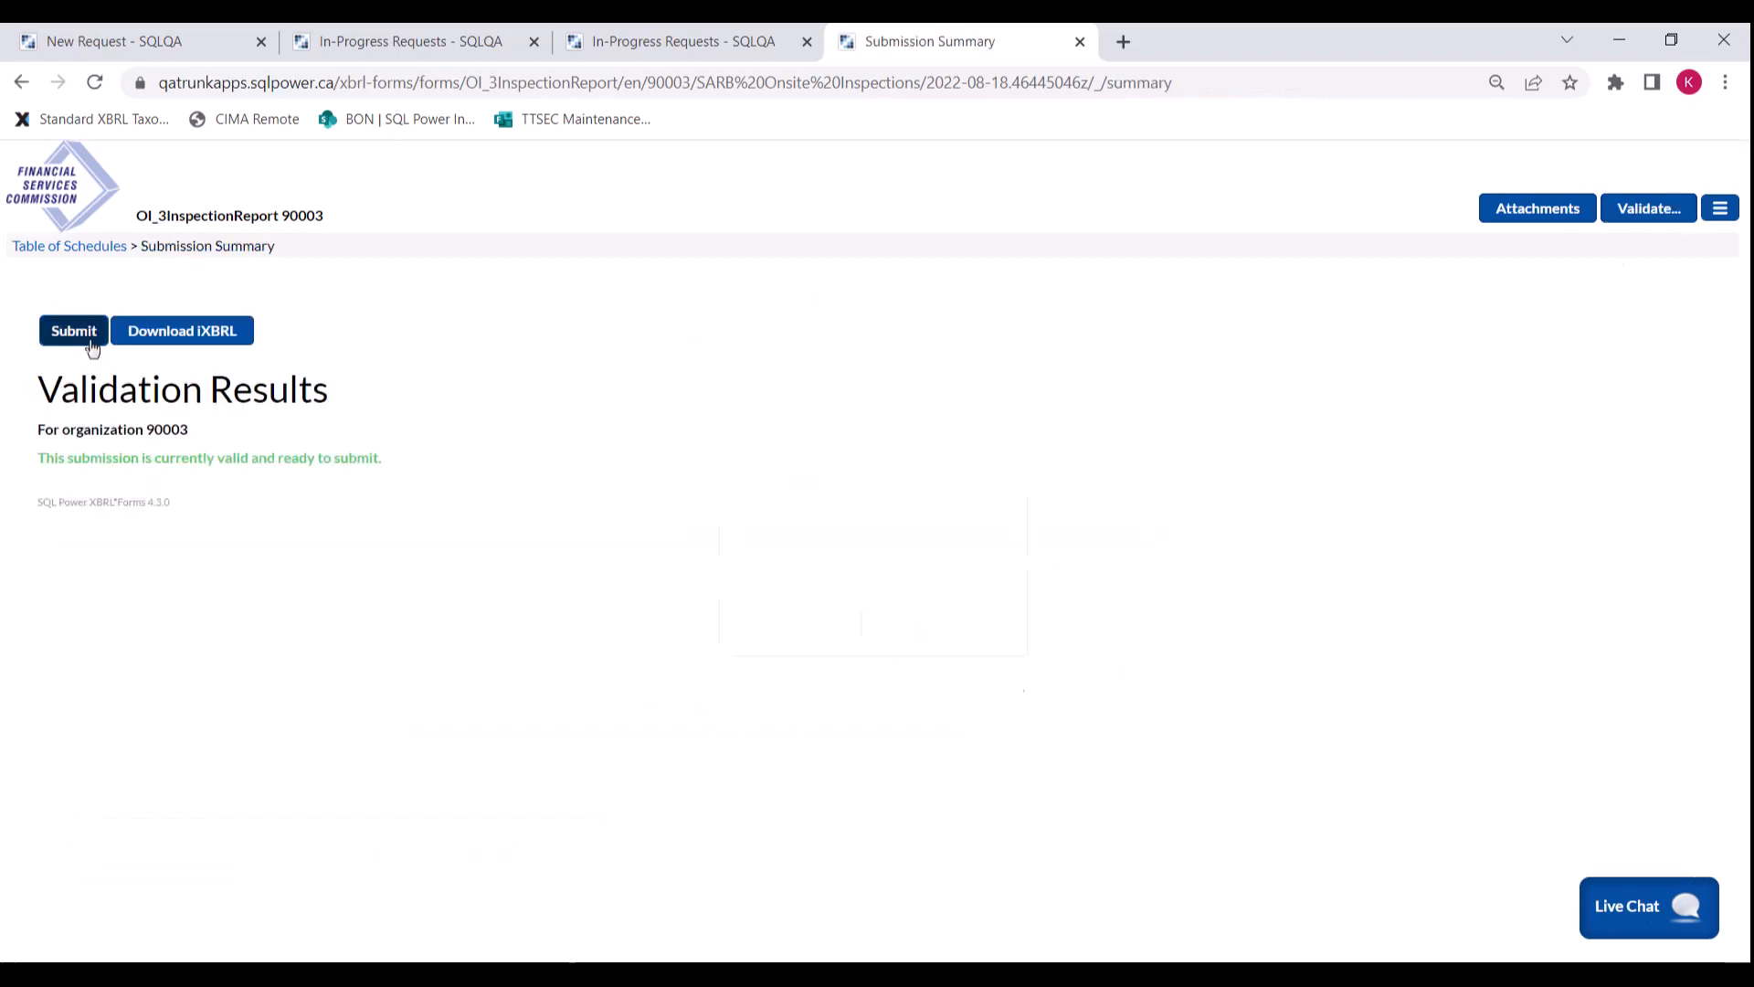
left_click(82, 336)
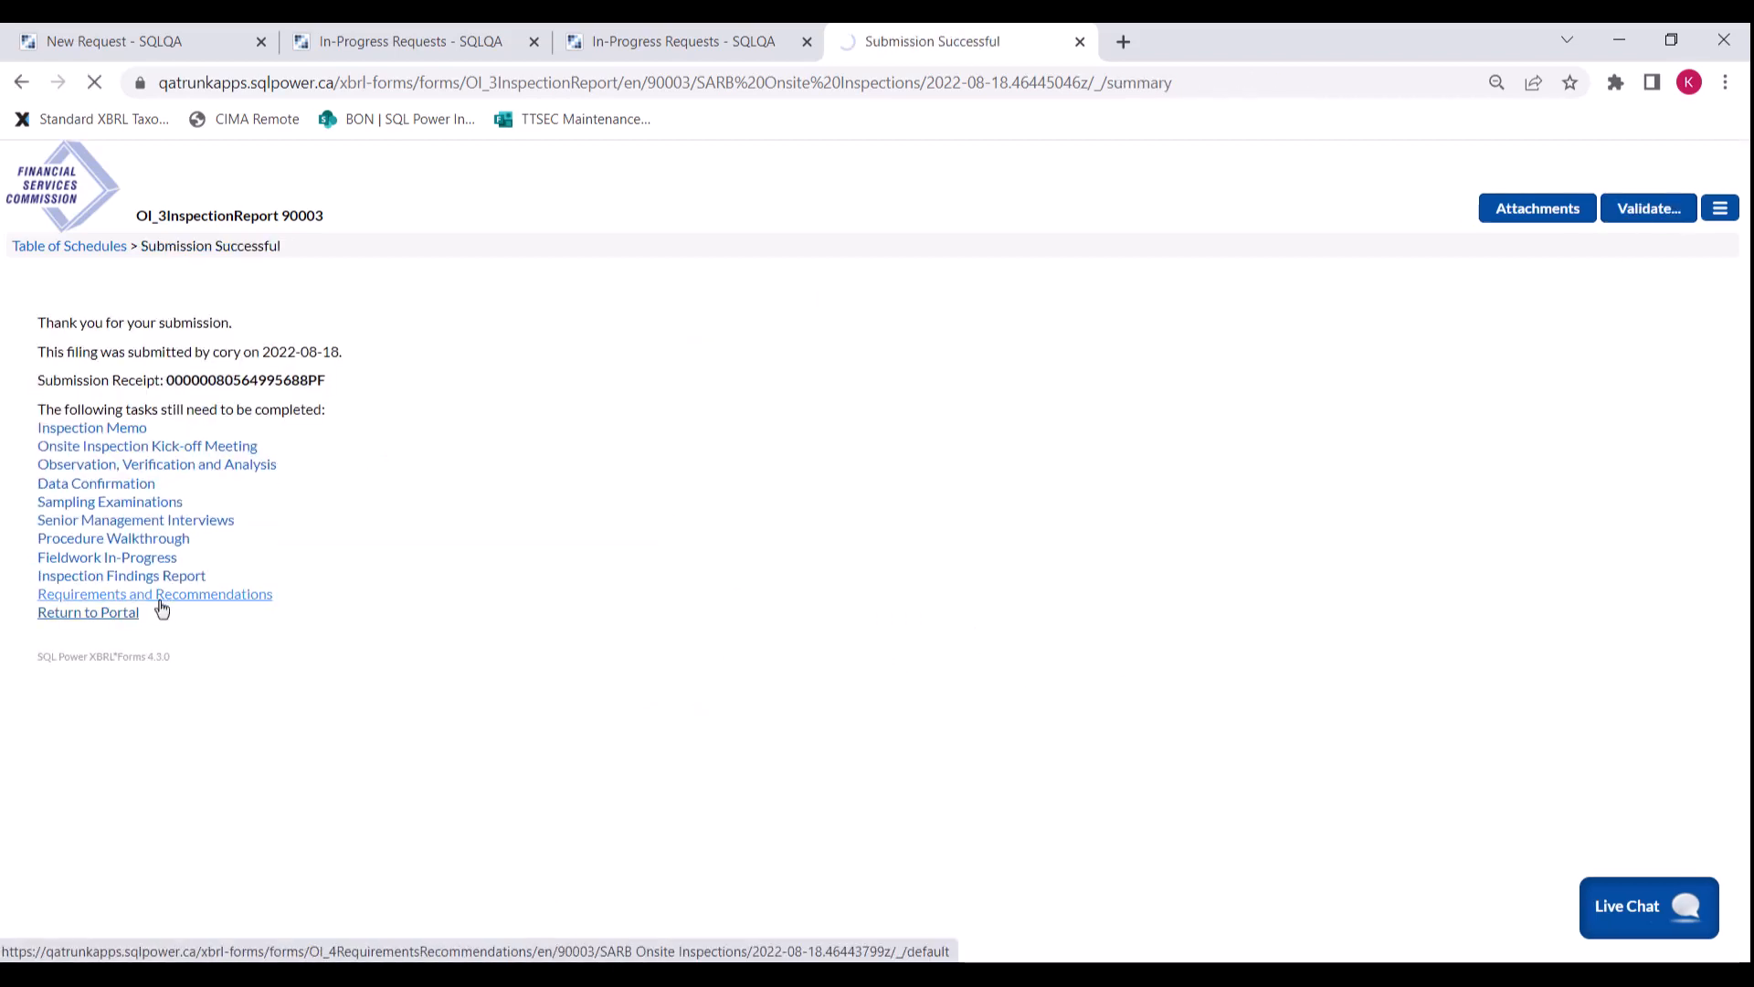
left_click(807, 42)
left_click(534, 42)
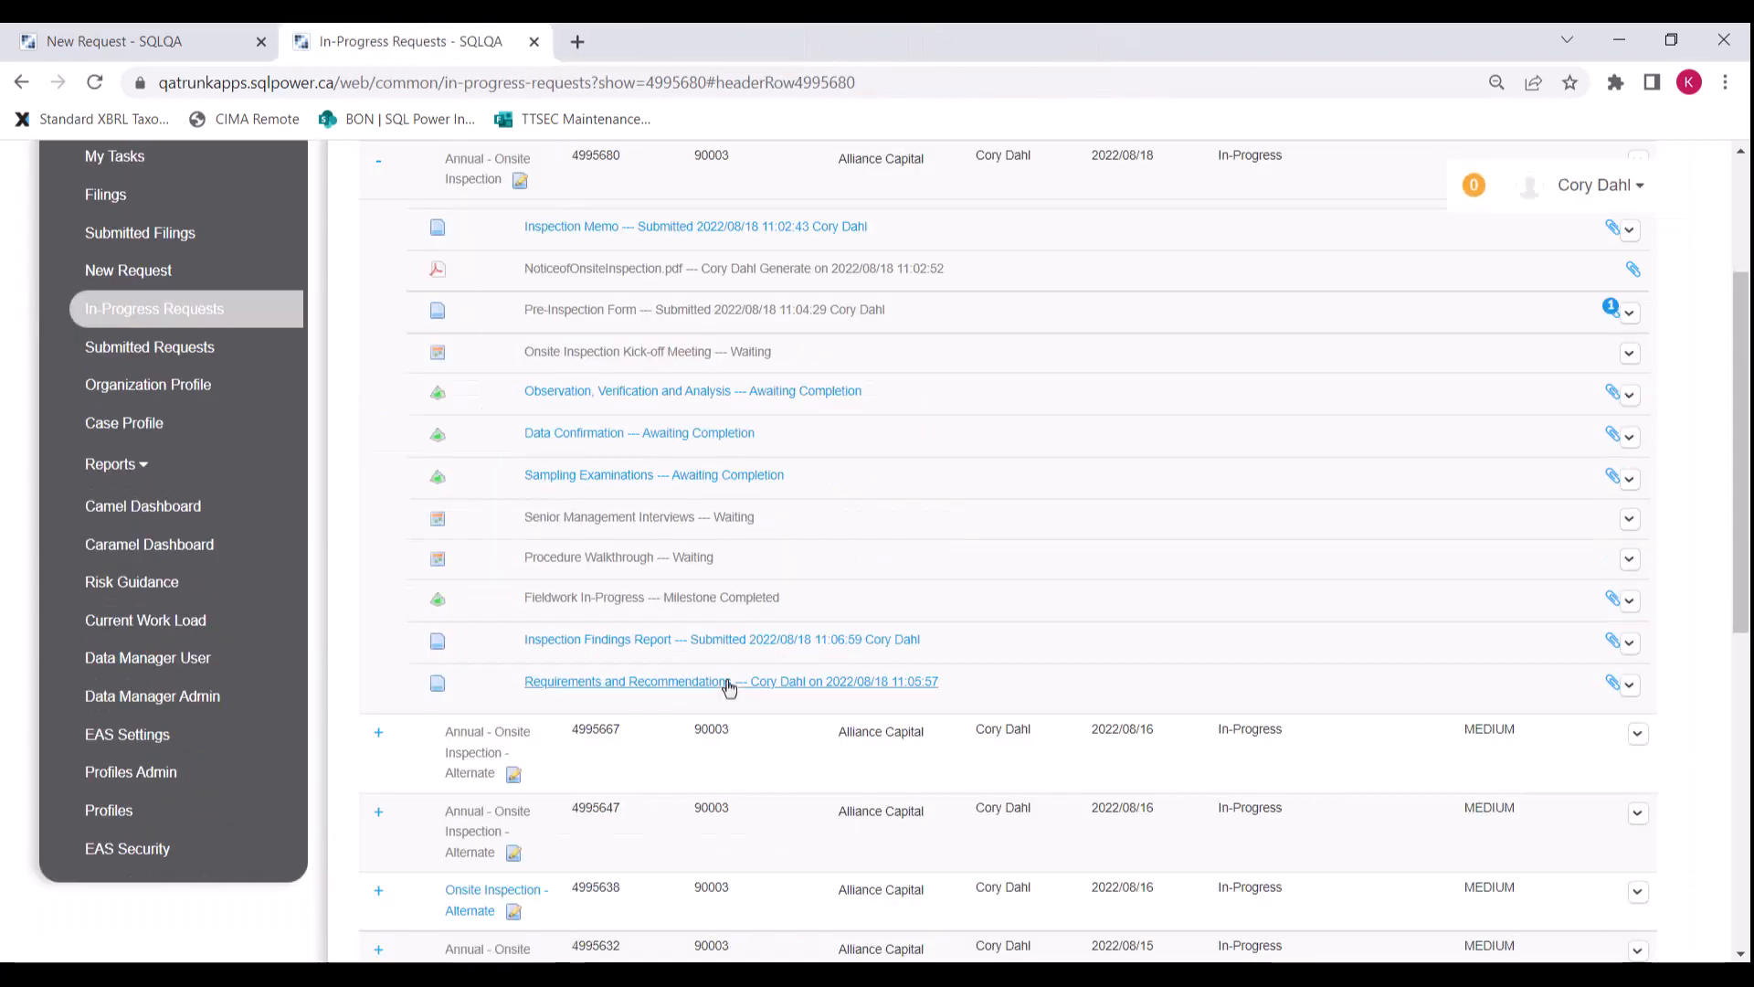
Step: Open Requirements and Recommendations and paste the $200,000 penalty wording into Remedial Action
left_click(728, 685)
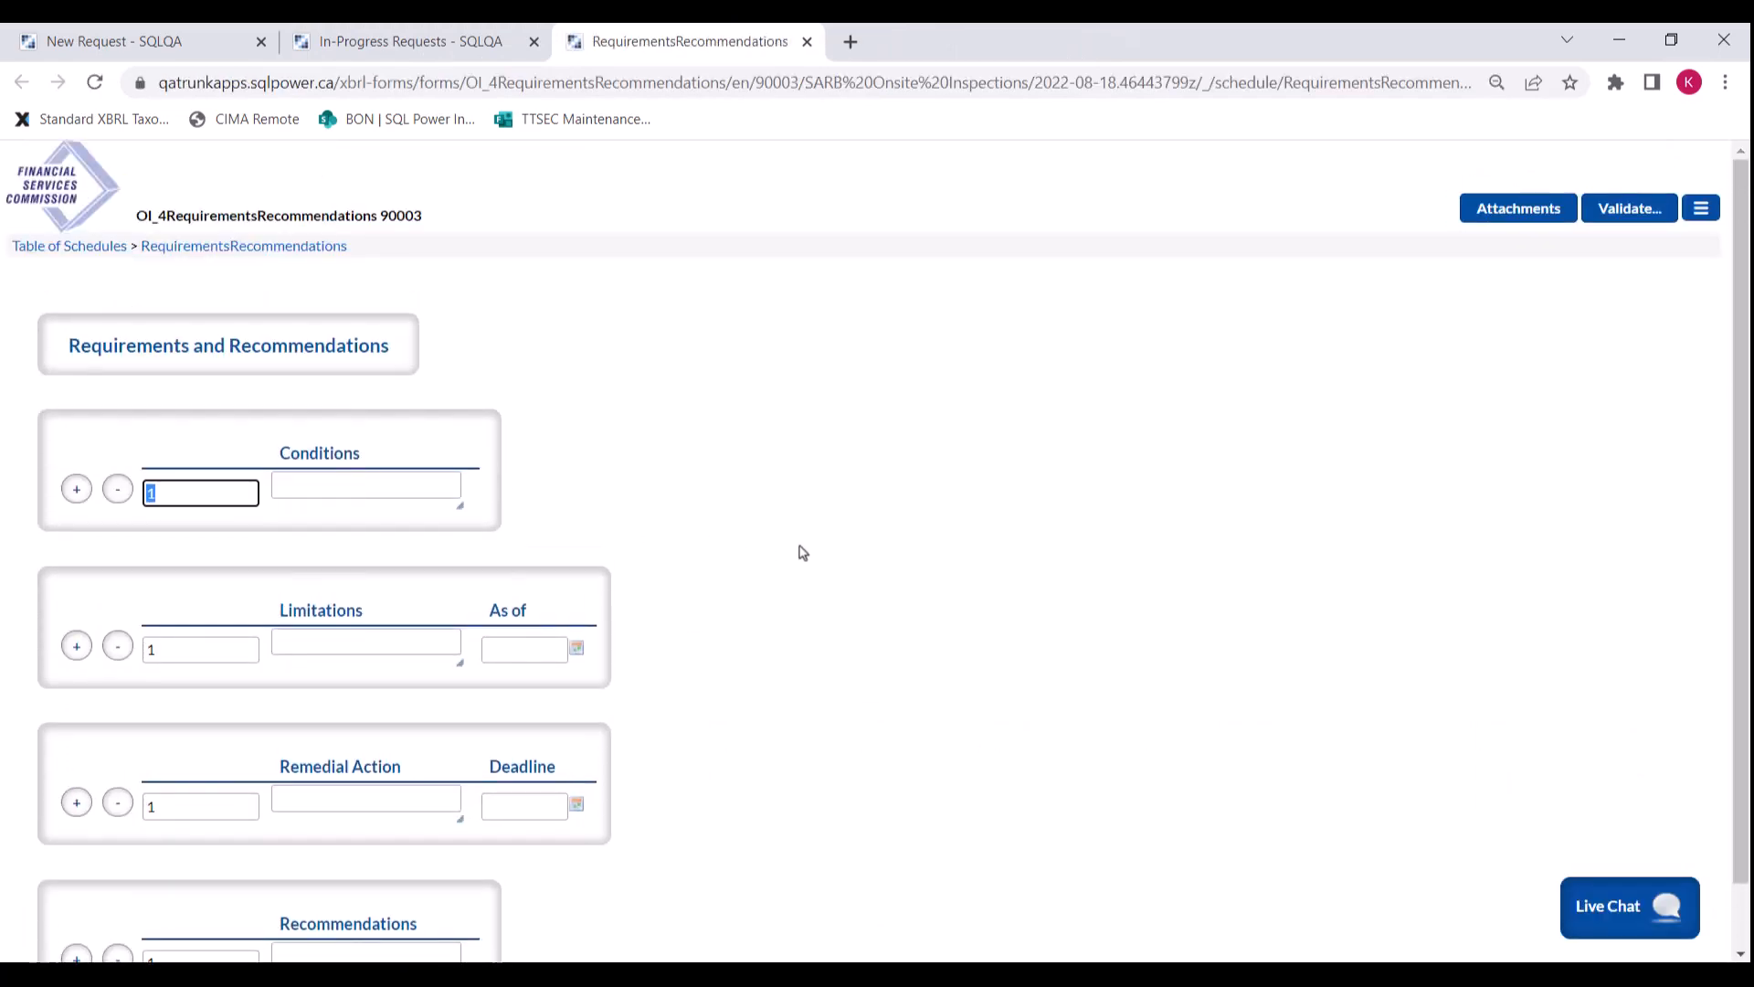
scroll(438, 615, "down", 1)
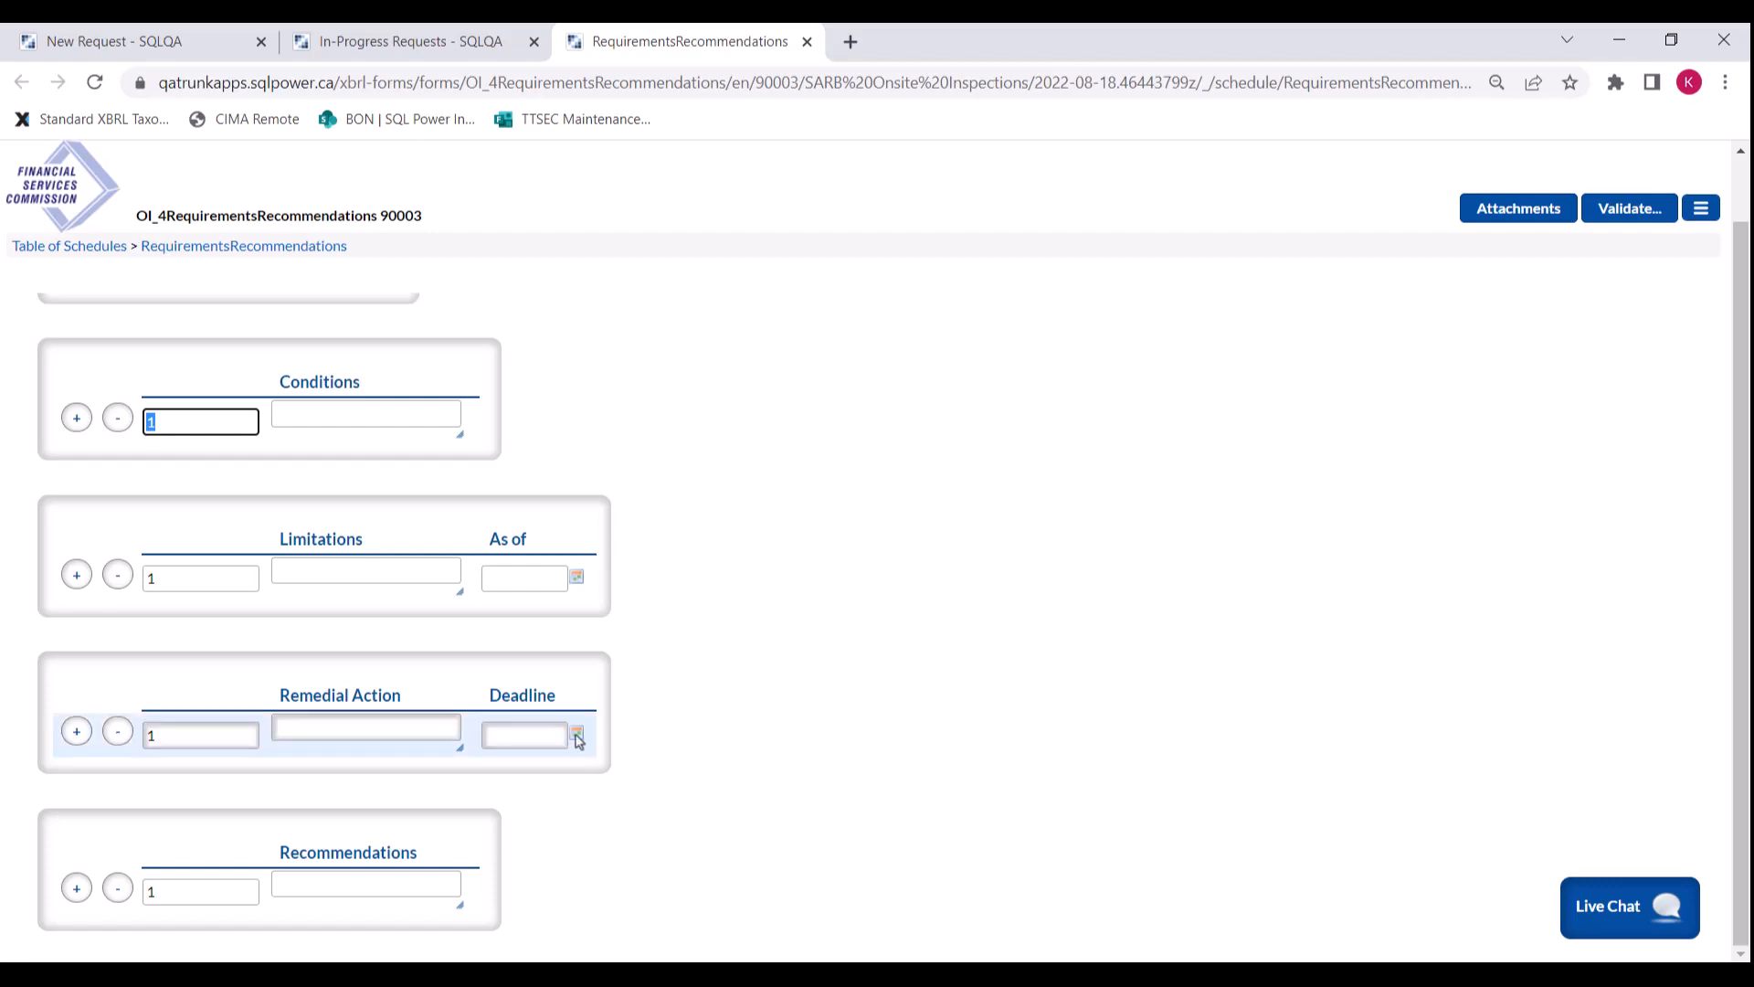
left_click(365, 727)
type("Pursuant to 10(1) of regulations, an administrative penalty of $200,000 USD is imposed on Alliance Capital in respect the the breaches of the large exposure requirements by exceeding its limits in thee consecutive quarterly reporting periods in 2019.")
left_click_drag(460, 747, 737, 833)
Step: Set the remedial-action deadline to 2022-08-31, submit the form, and return to the portal
left_click(854, 775)
left_click(954, 639)
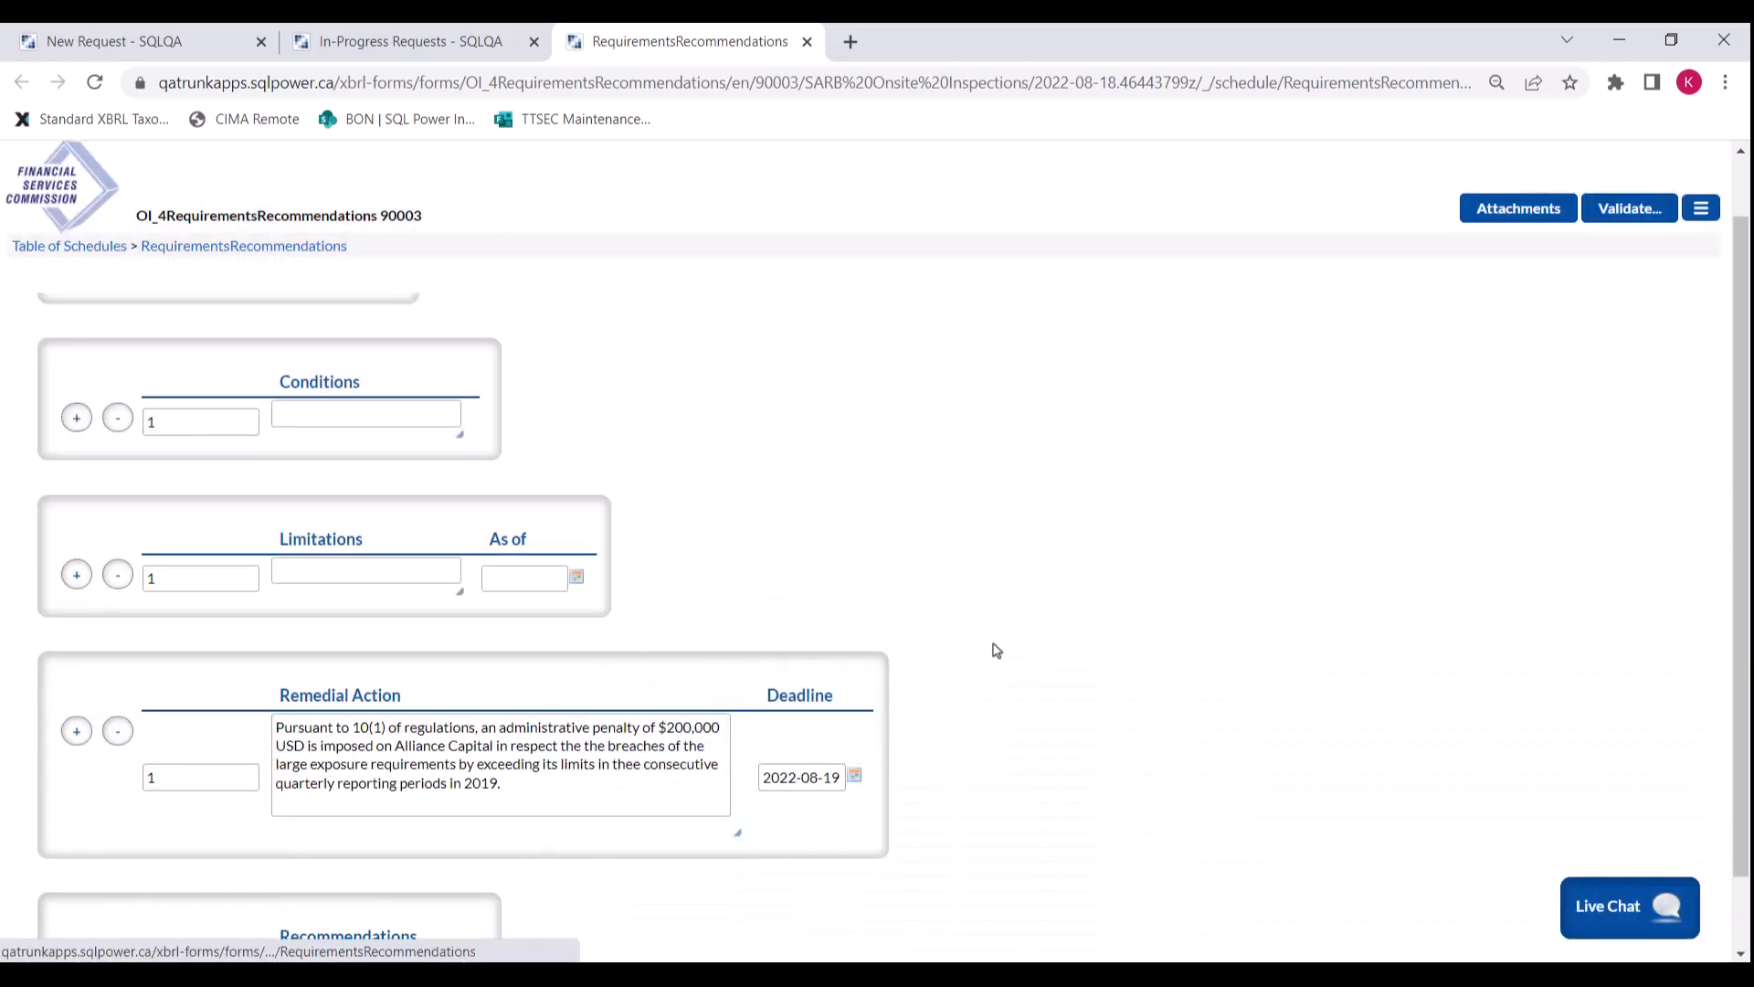
left_click(854, 775)
left_click(889, 695)
left_click(341, 894)
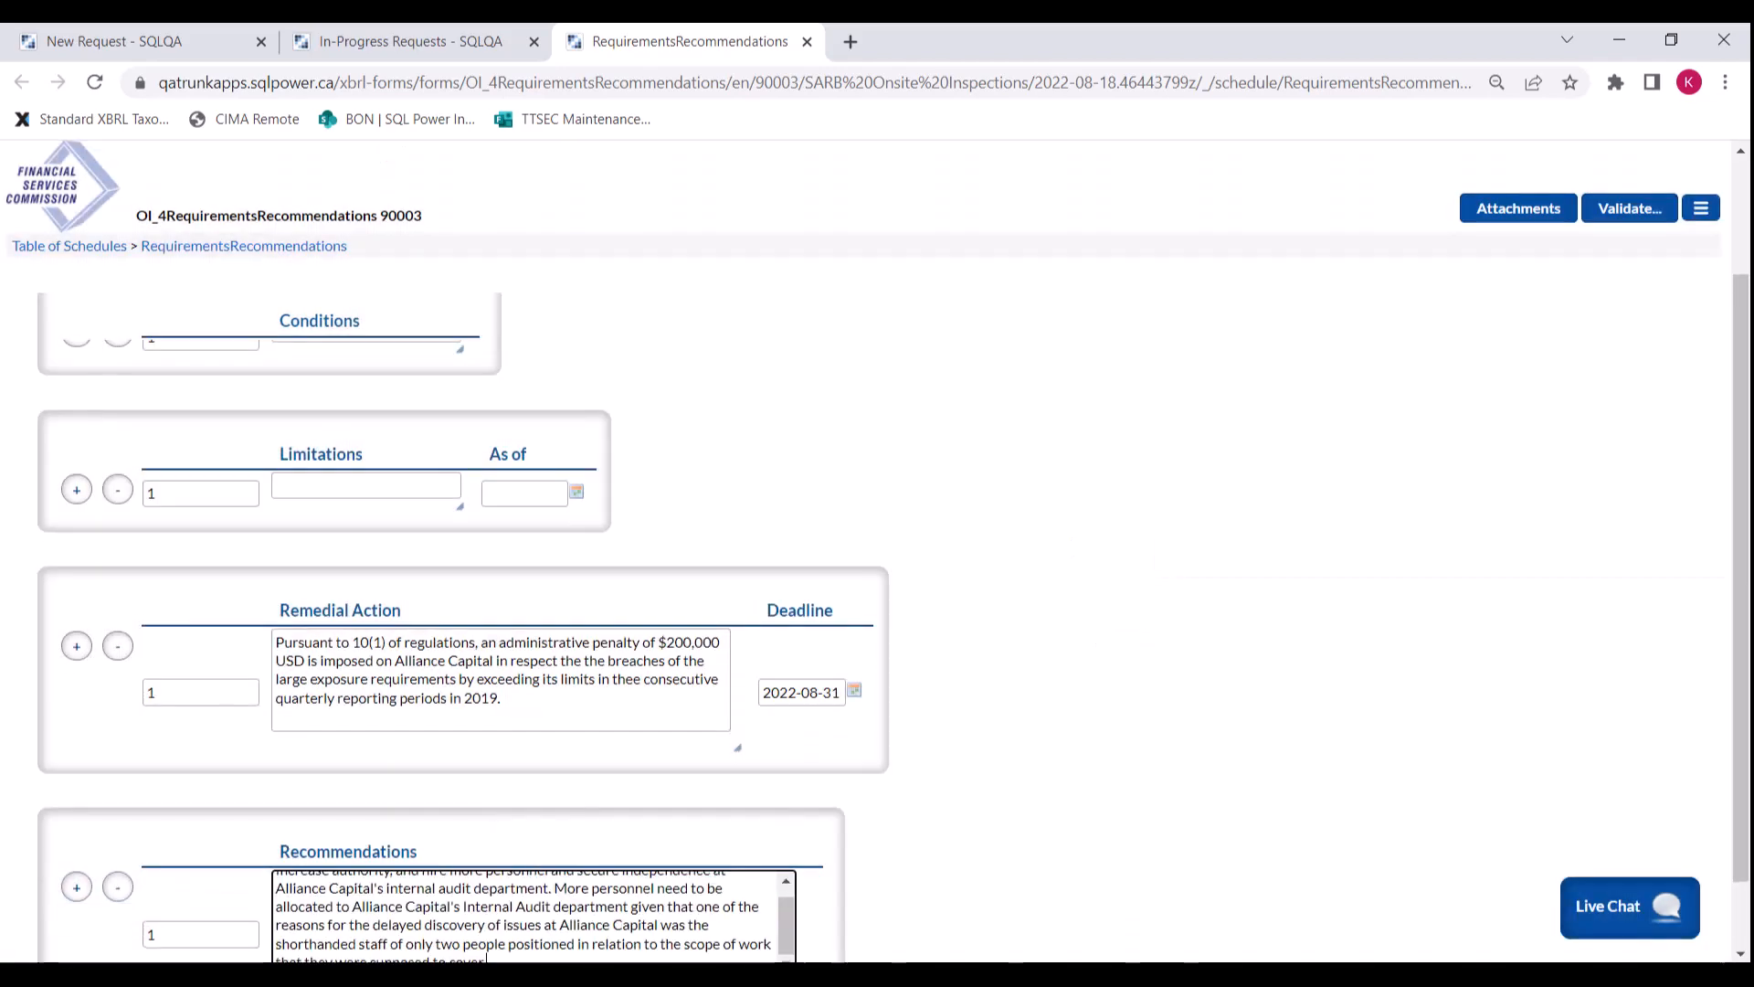
scroll(877, 548, "down", 1)
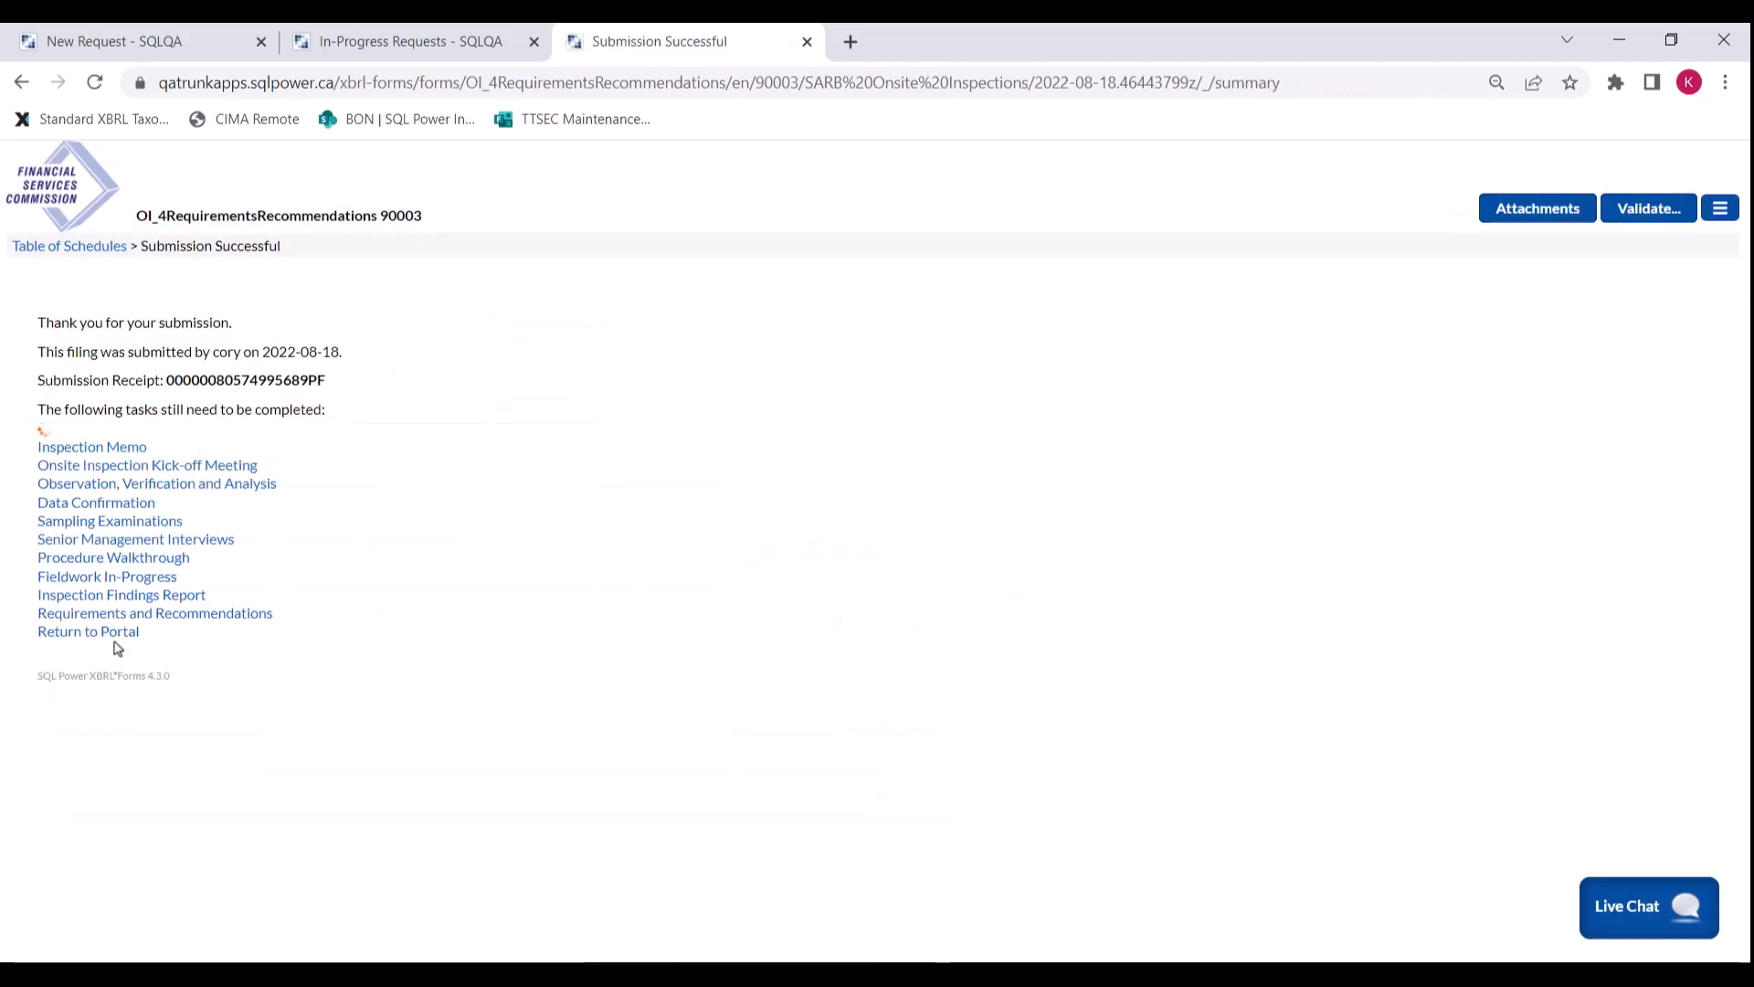
left_click(115, 643)
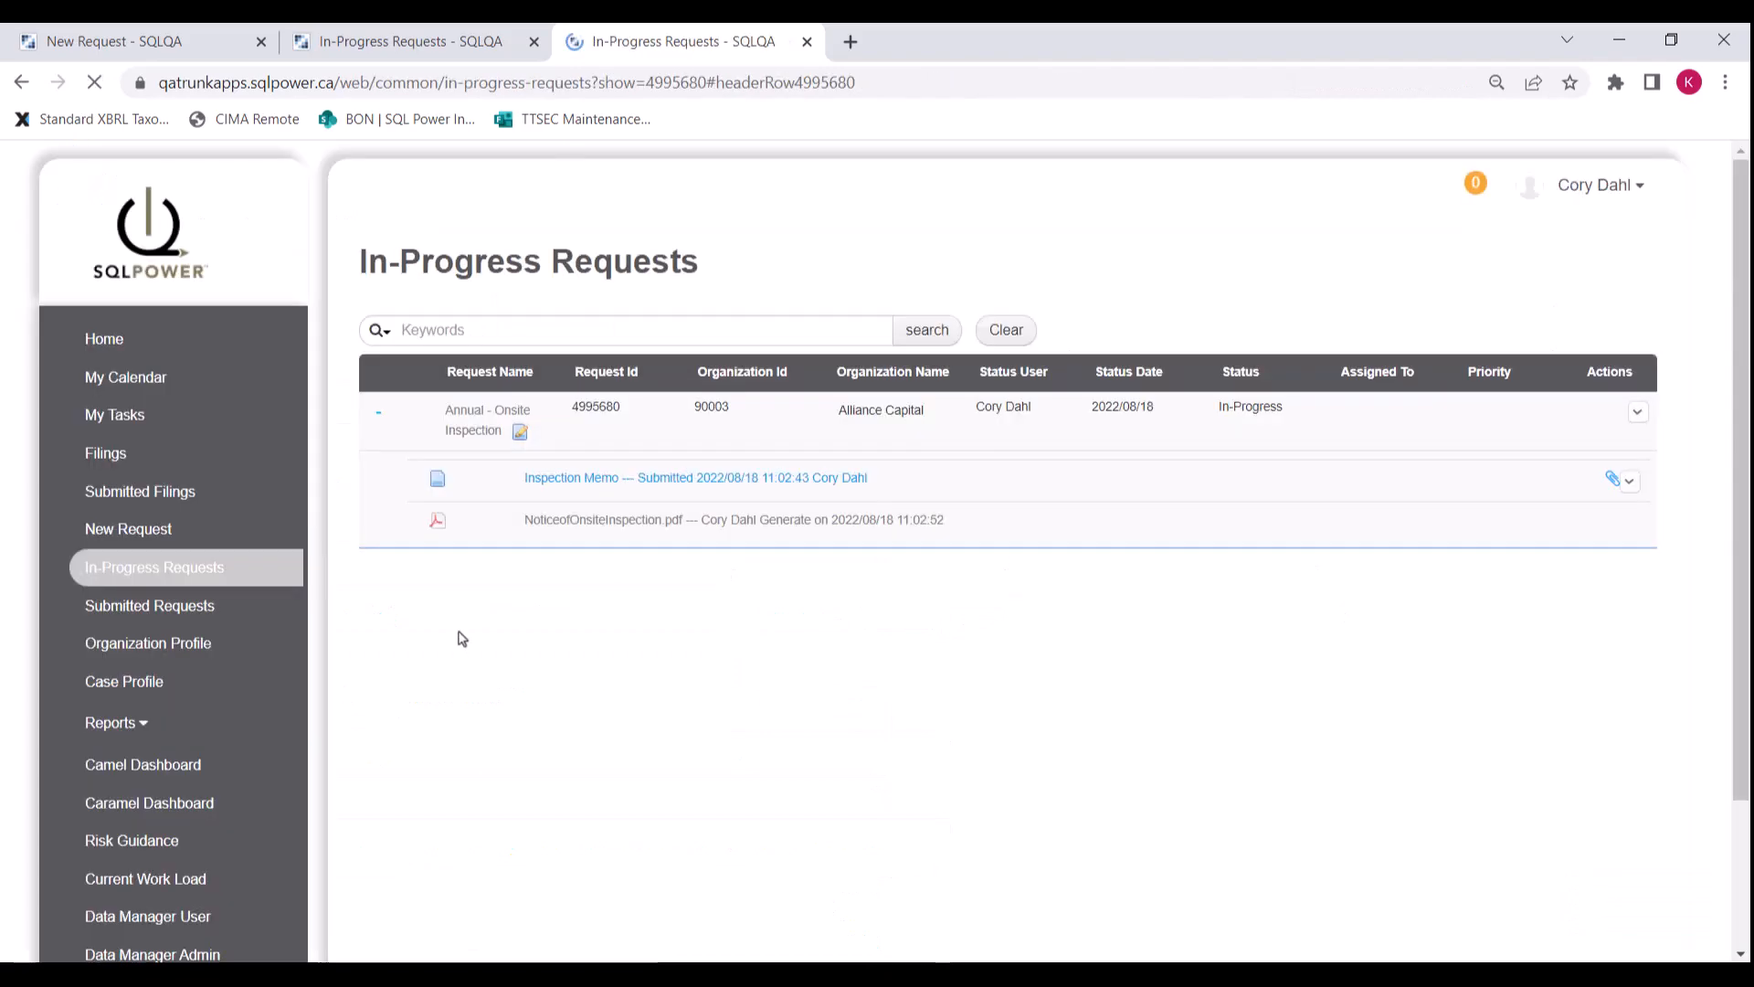
Step: Download InspectionReport.pdf, read through its penalty, recommendations and attachments, then close it and the download dialog
scroll(685, 685, "down", 1)
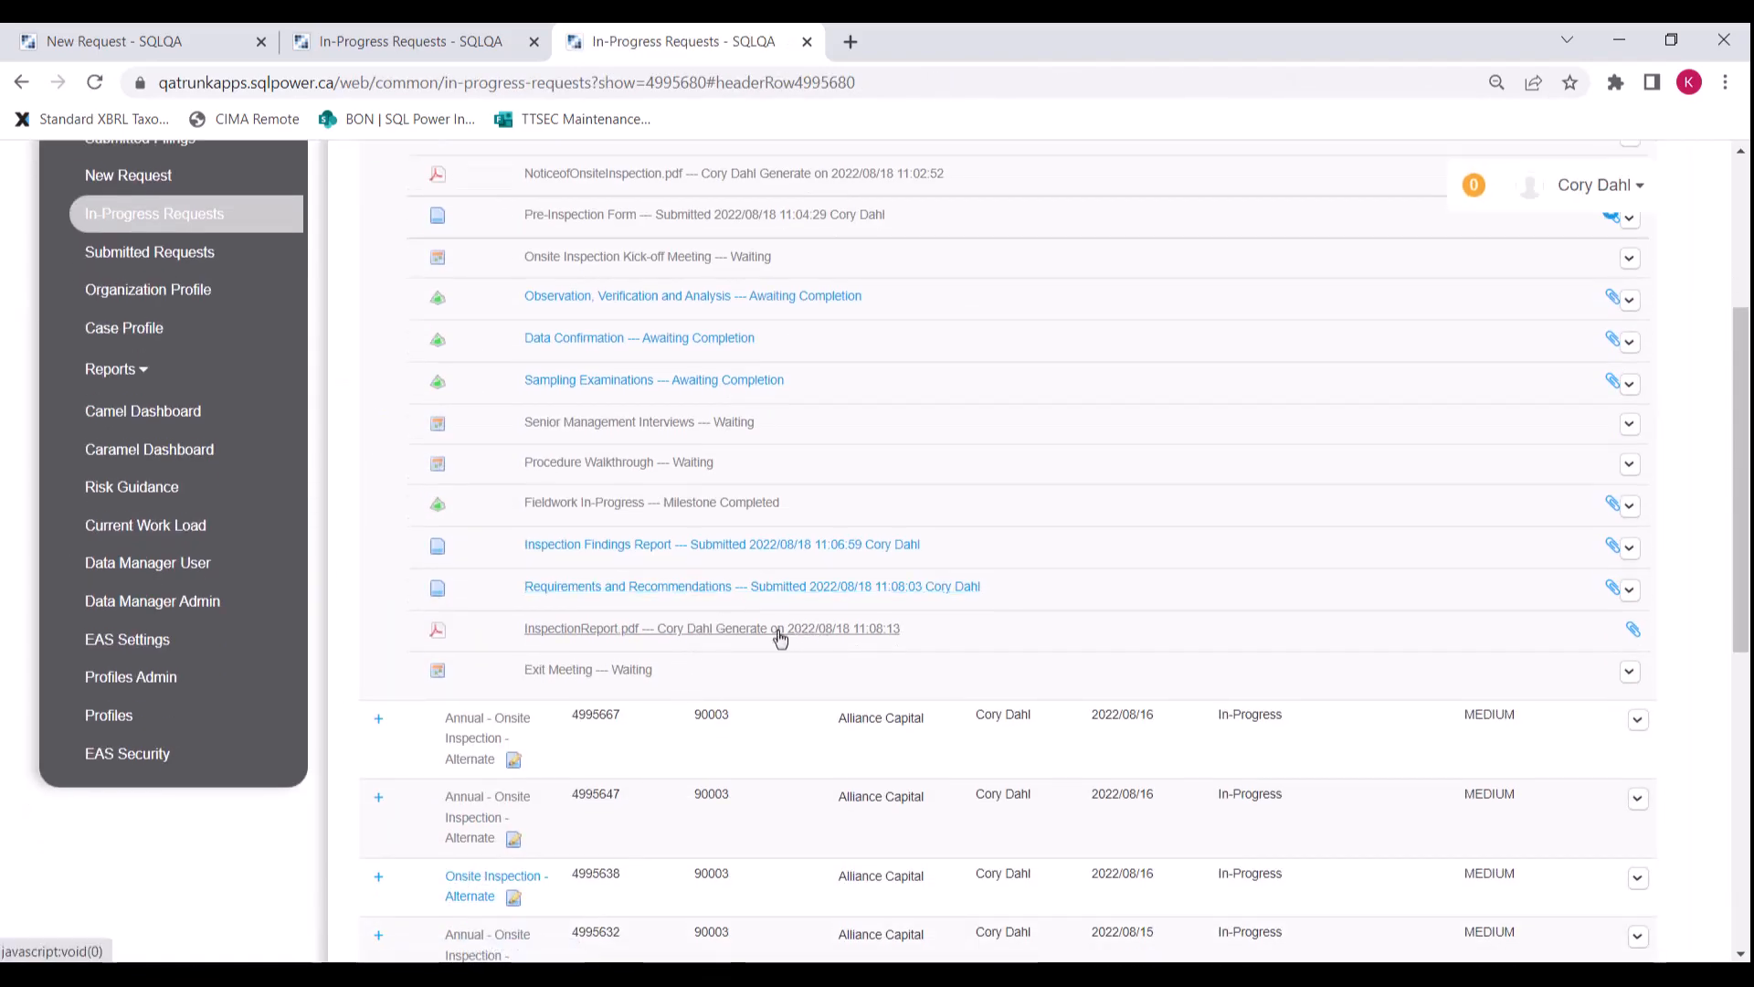
left_click(682, 631)
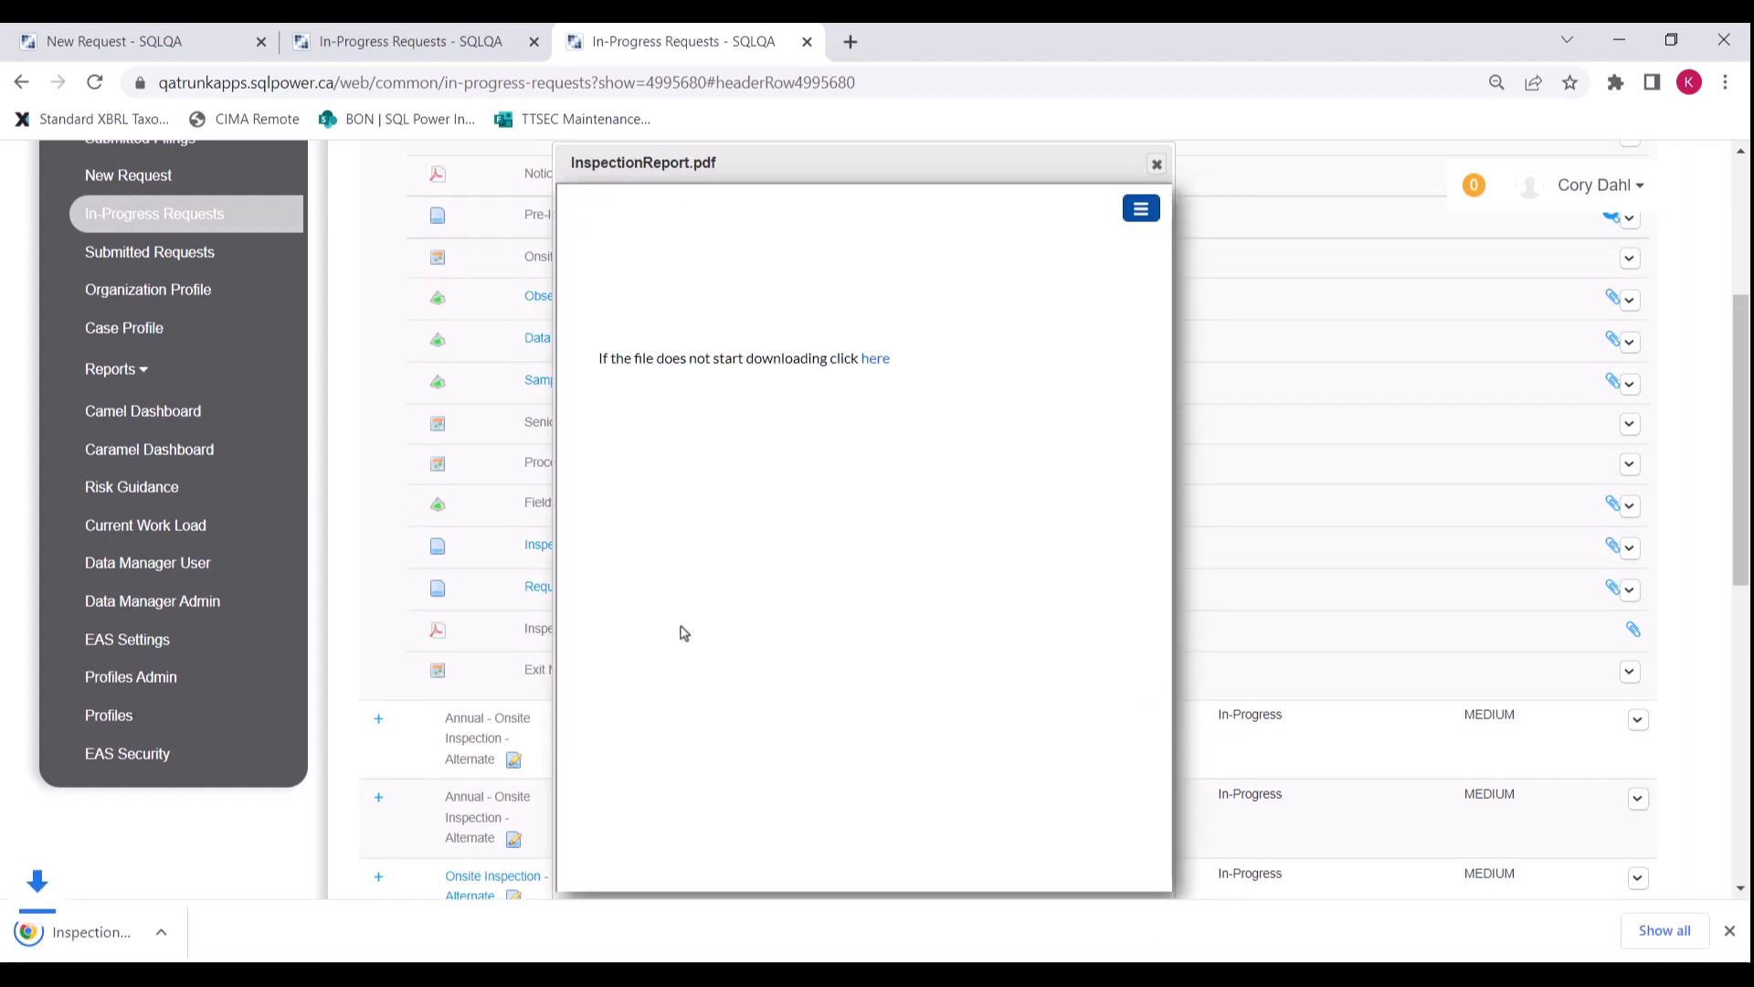
left_click(153, 930)
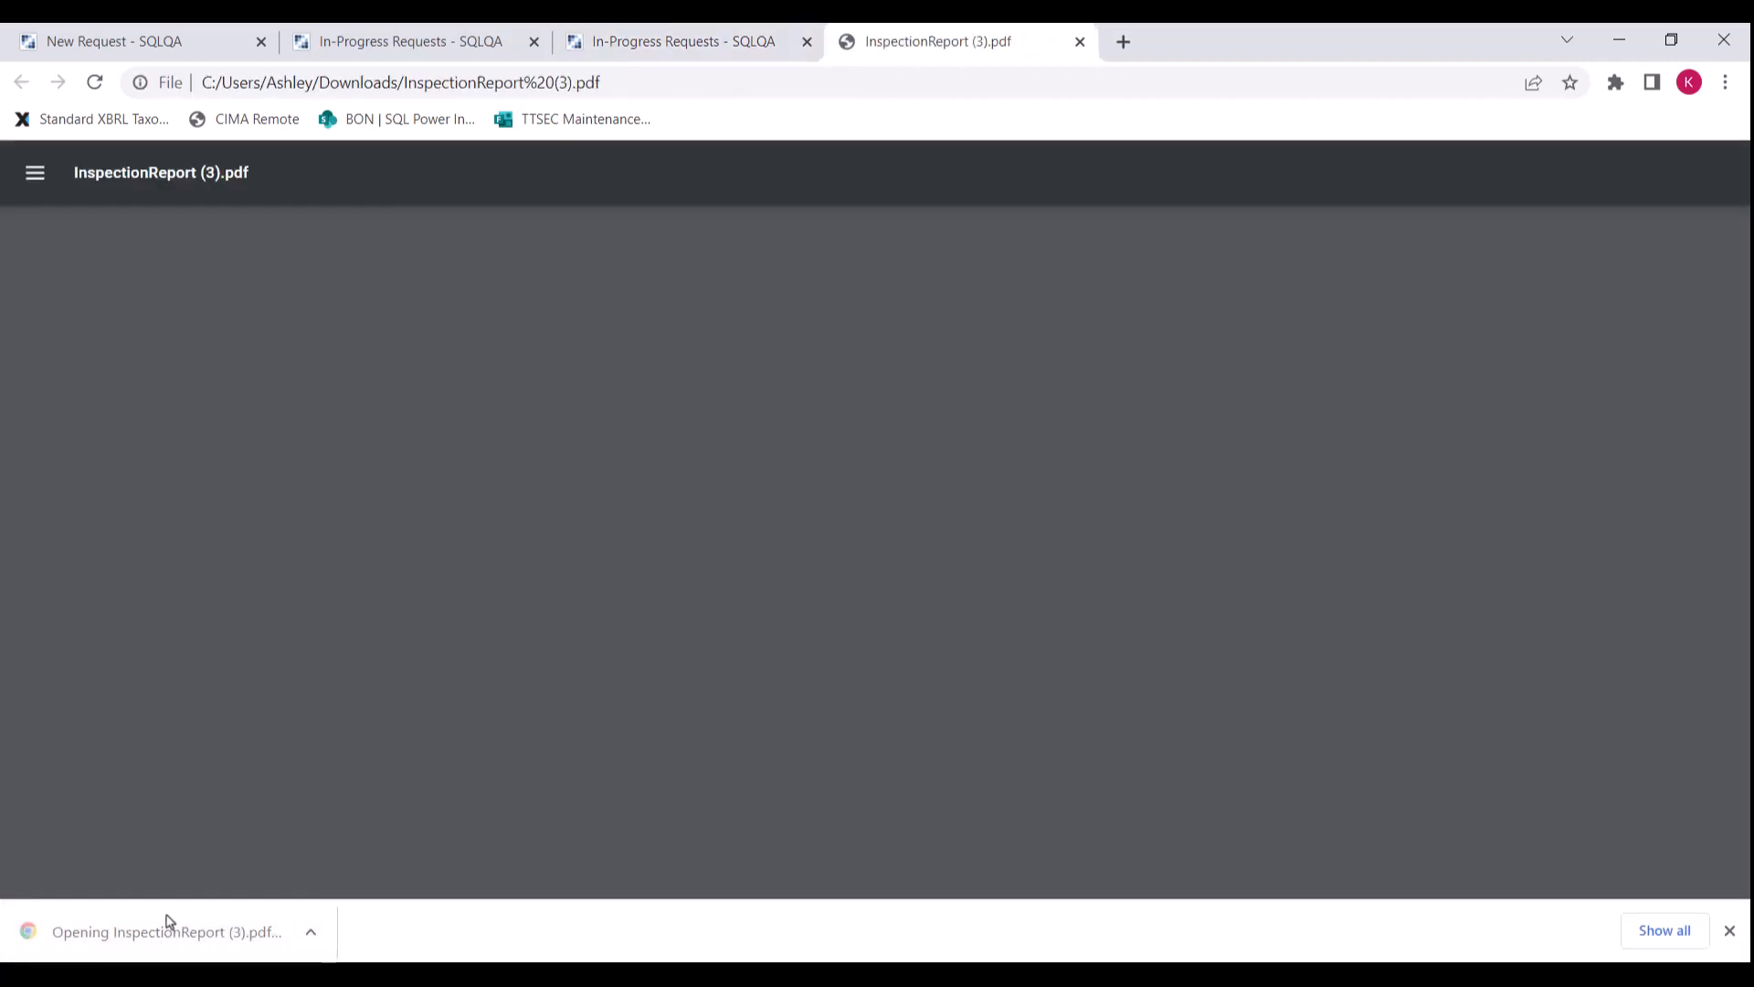
scroll(760, 542, "down", 8)
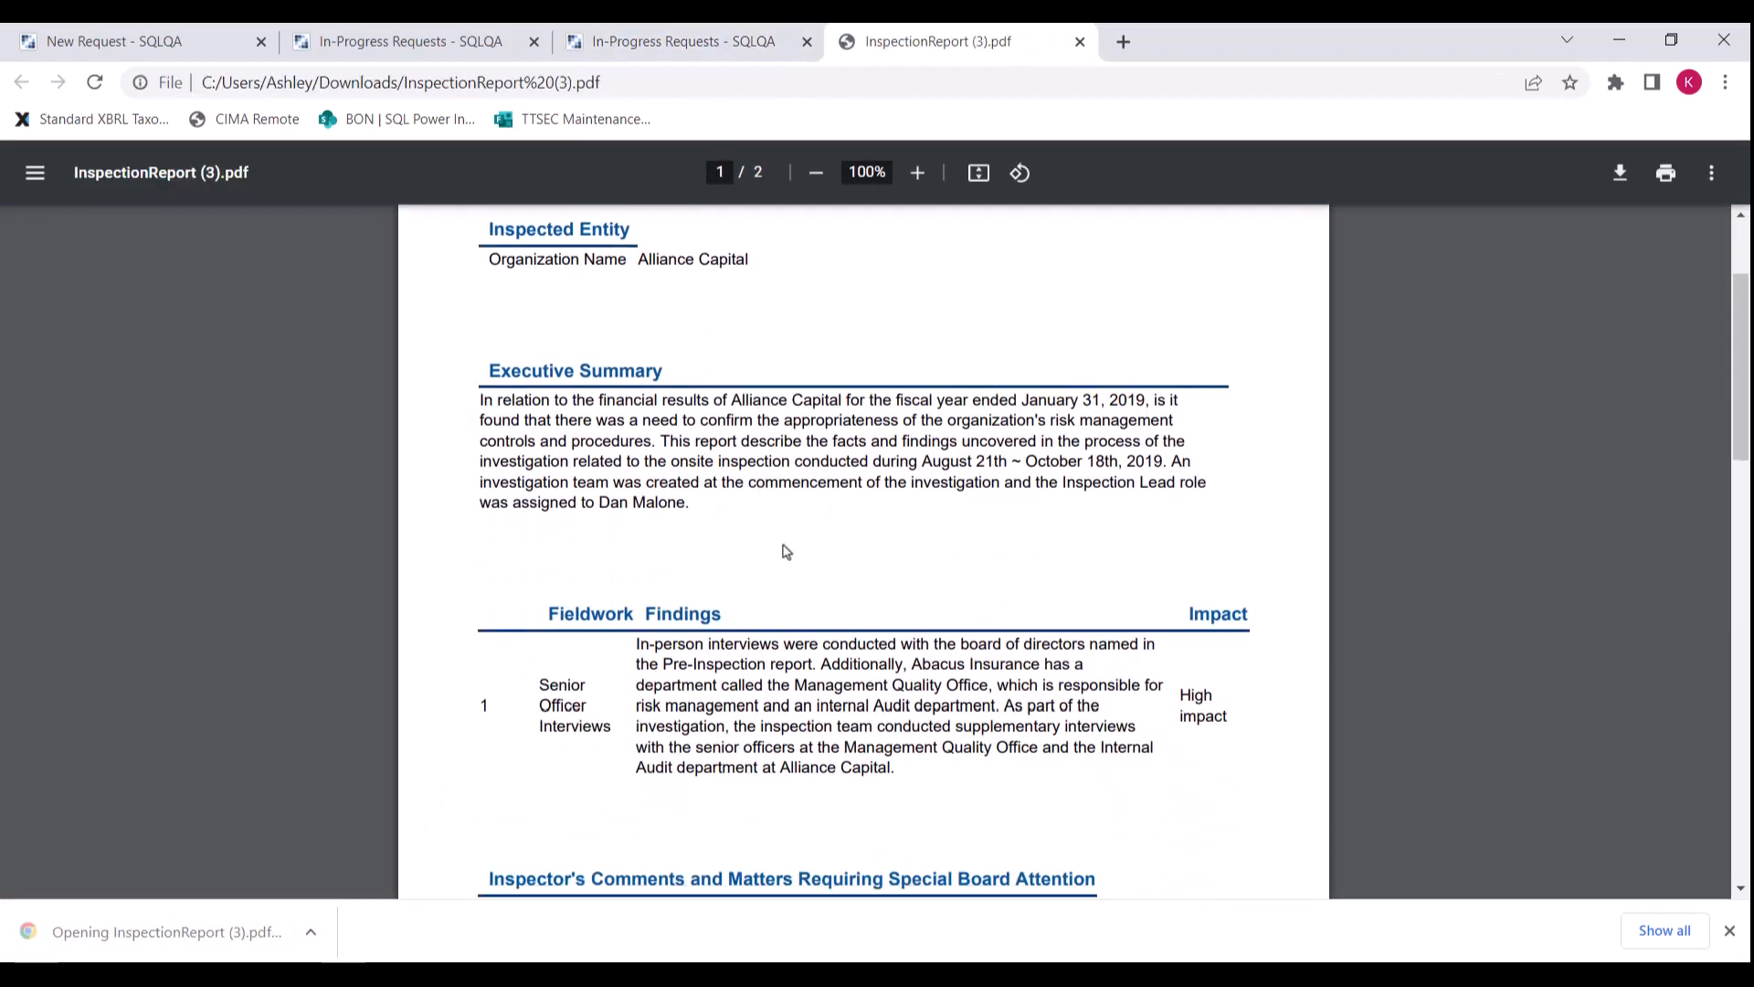
scroll(791, 558, "down", 10)
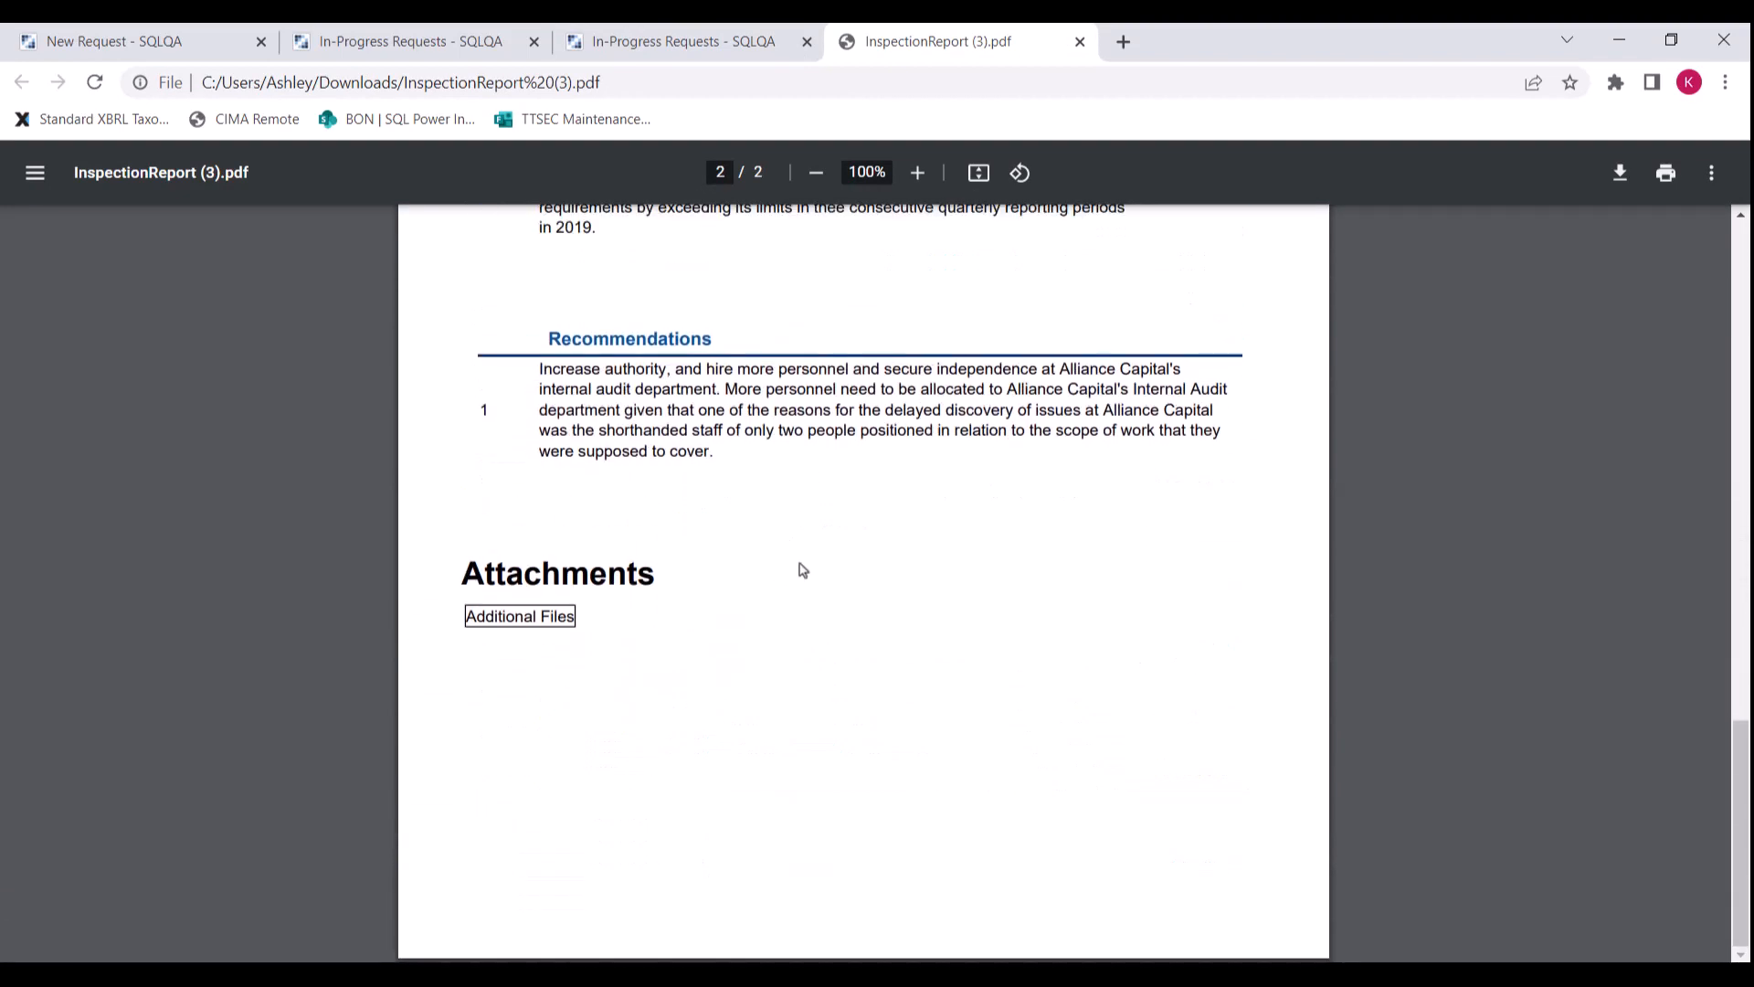
left_click(1079, 41)
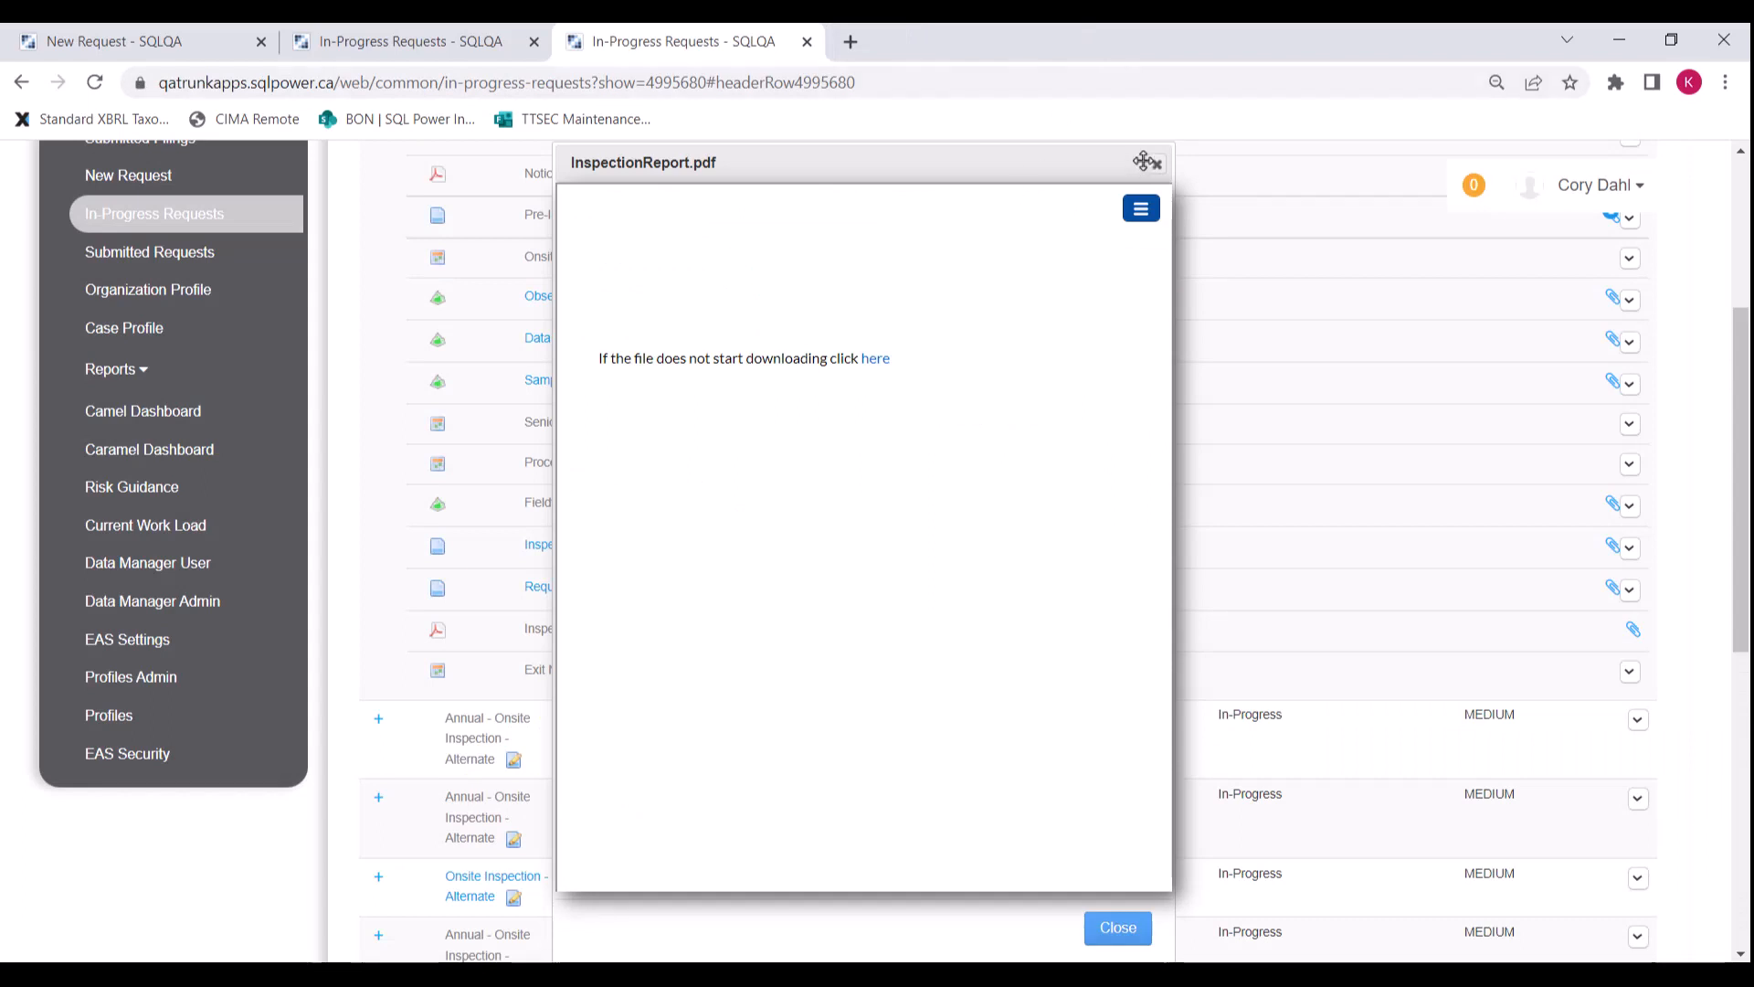
left_click(1157, 165)
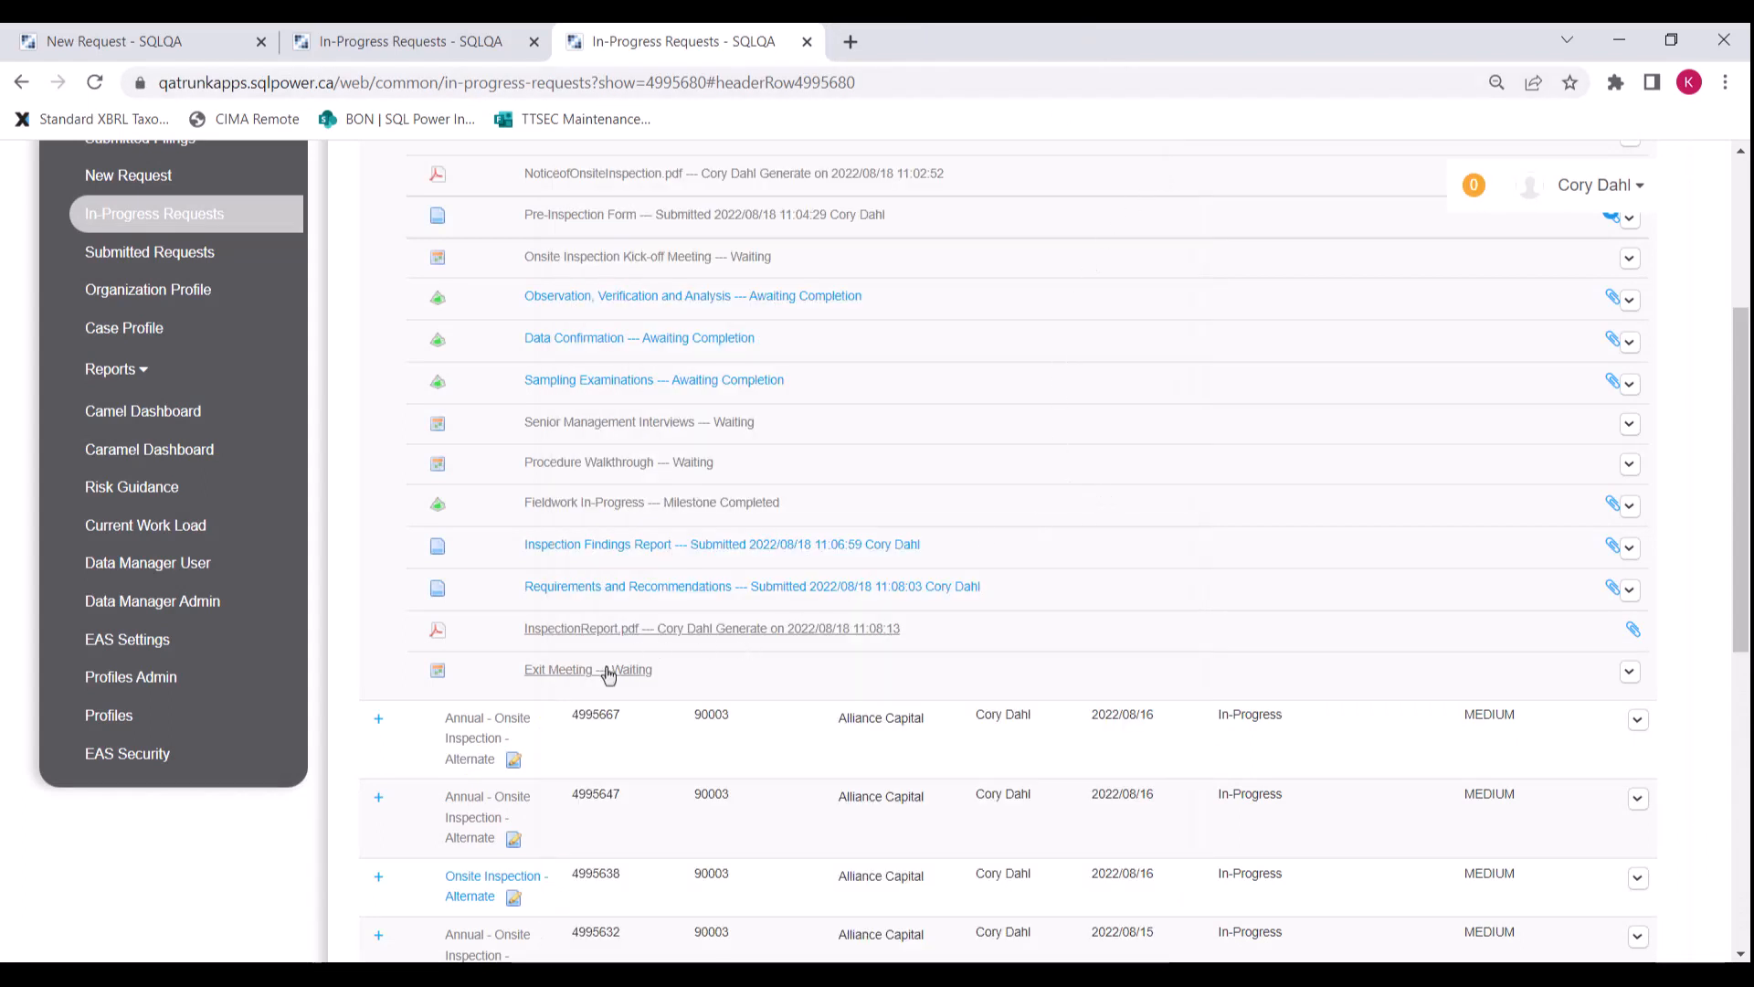
scroll(1261, 548, "up", 2)
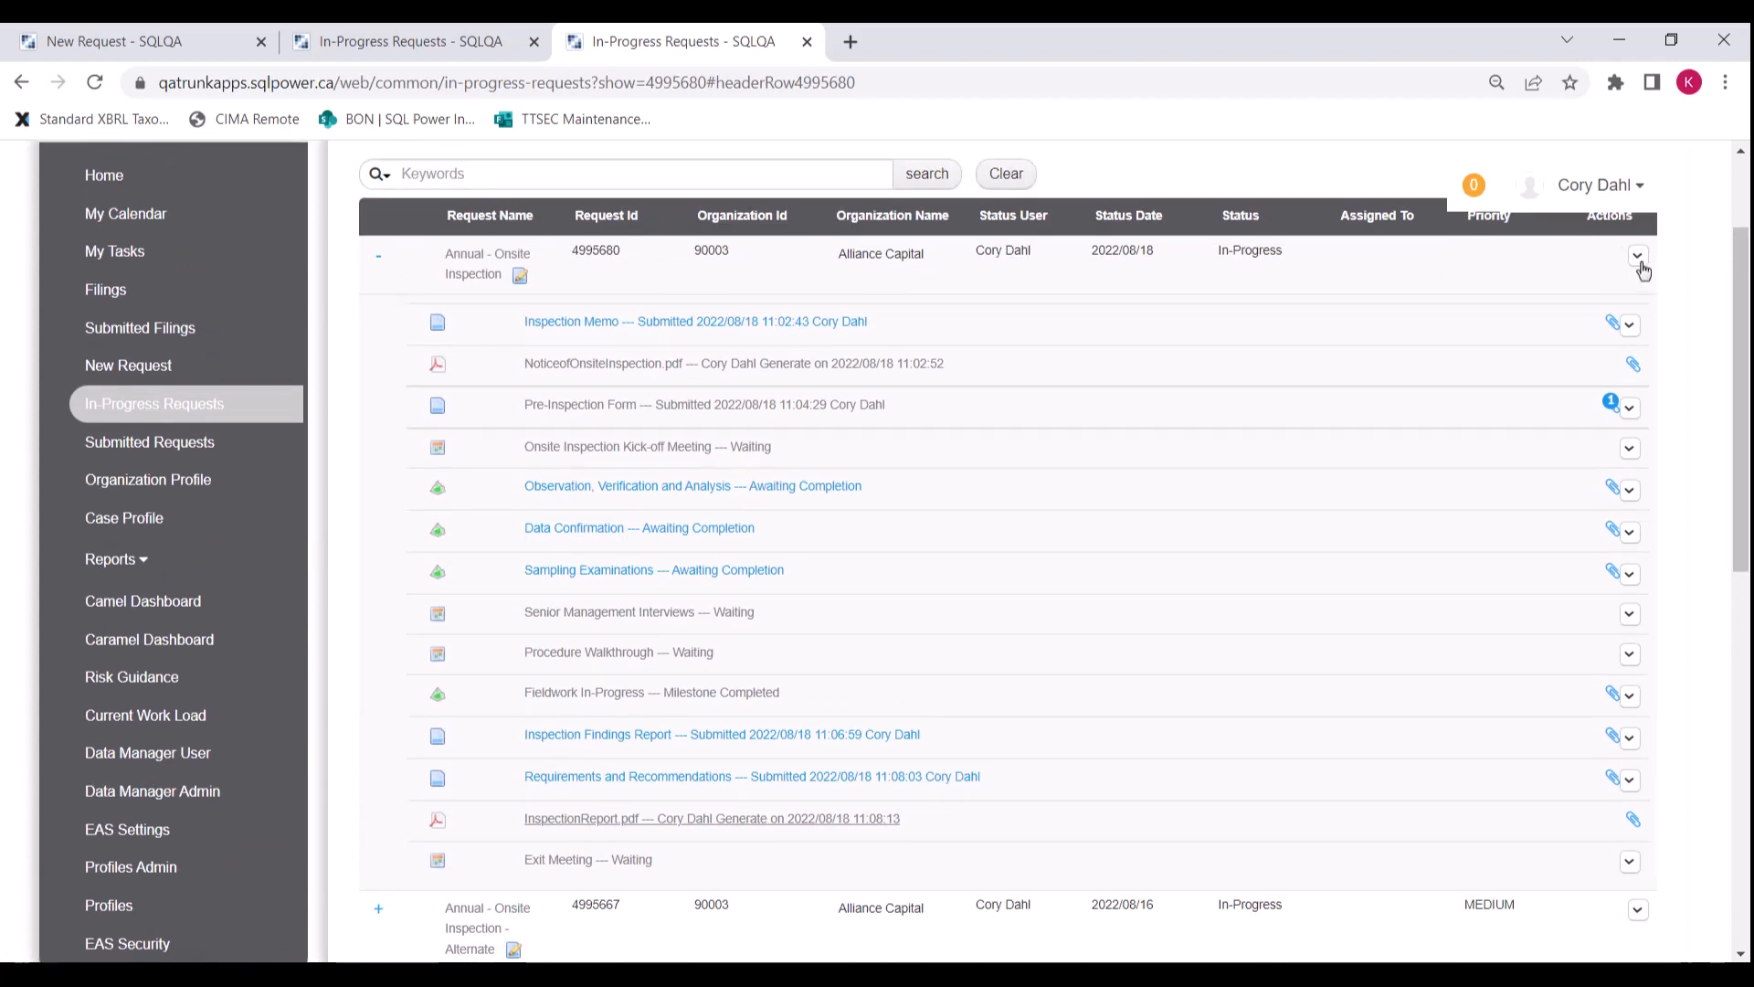
Step: Add a Payment sub-task titled 'Penalty to Alliance Capital' and enter its amount
left_click(1639, 259)
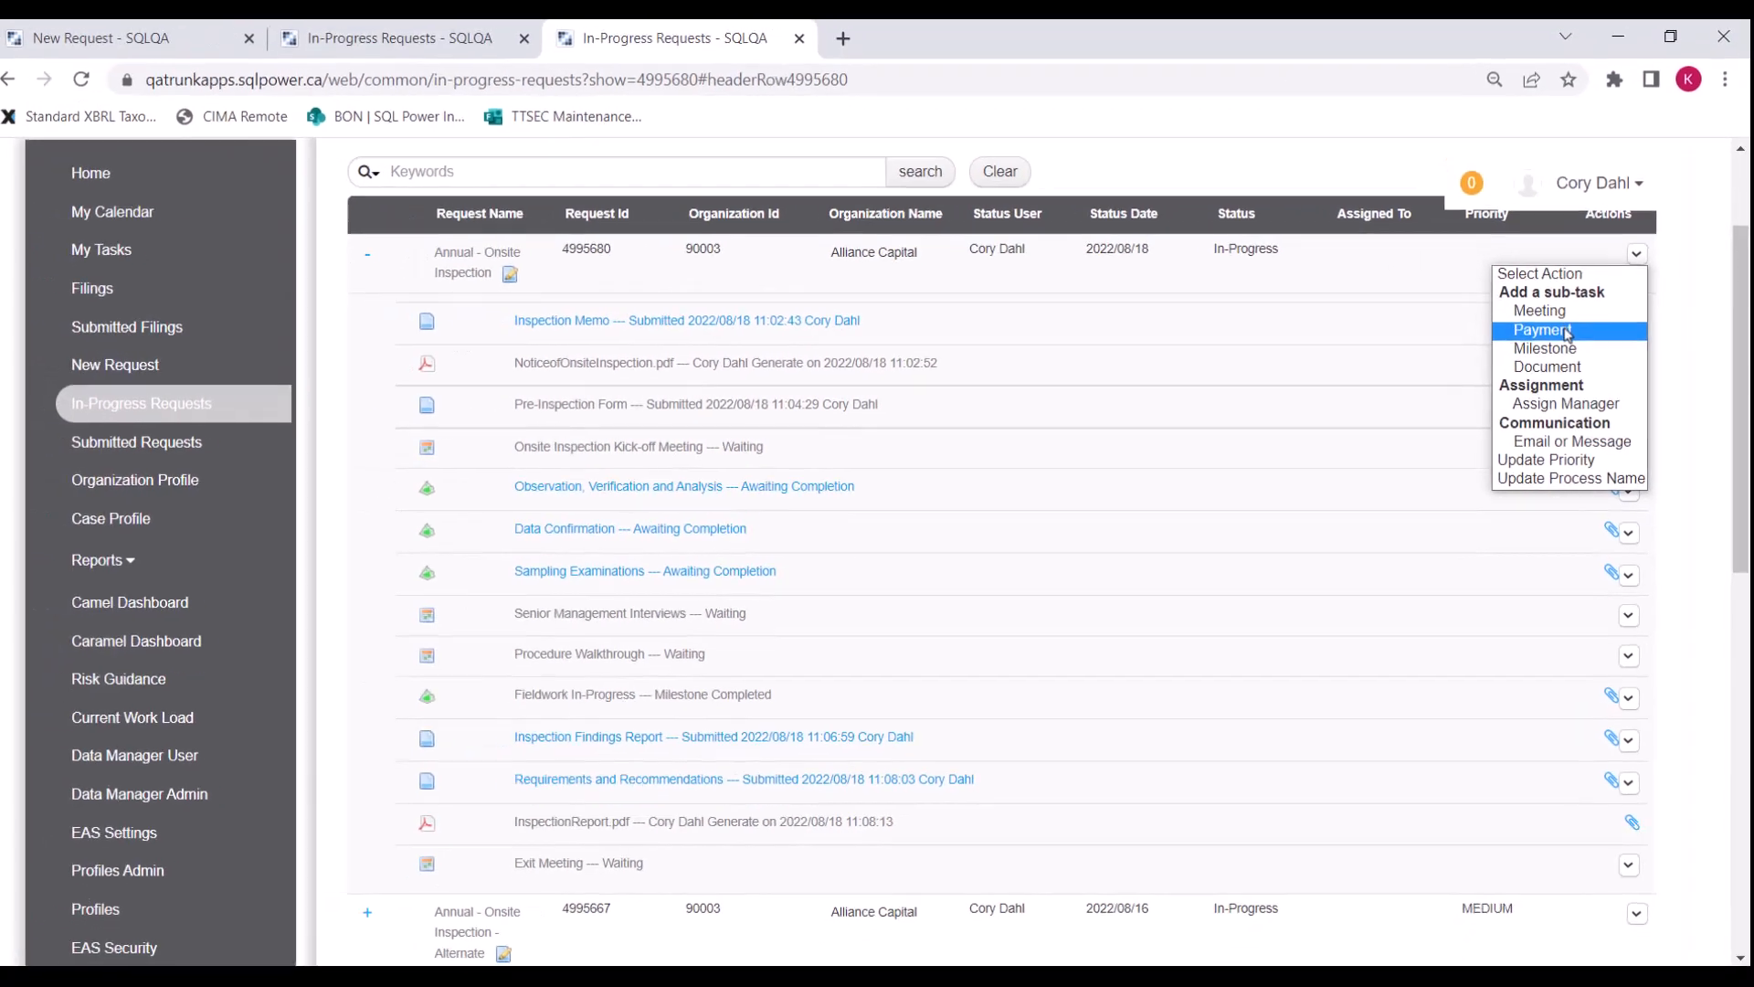
left_click(1568, 330)
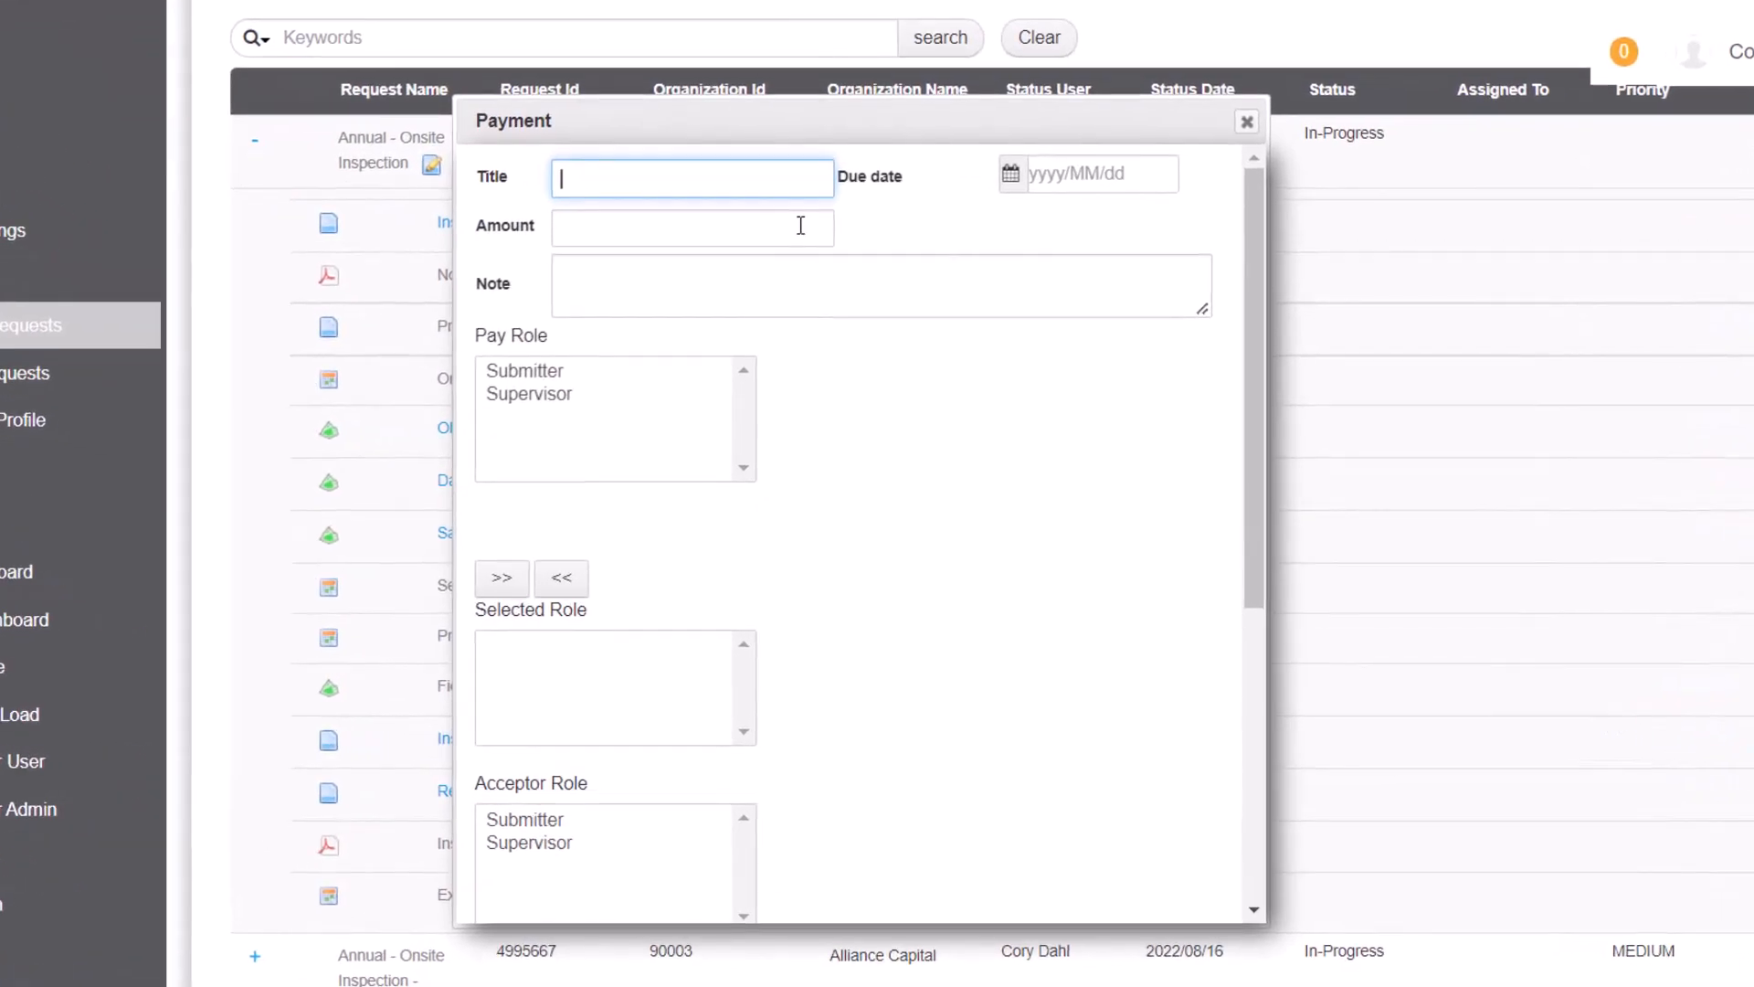
type("PE")
left_click(760, 243)
left_click(630, 227)
type("300000")
Step: Make Submitter the pay role and Supervisor the acceptor role, then save the payment
left_click(548, 373)
left_click(502, 579)
scroll(548, 621, "down", 2)
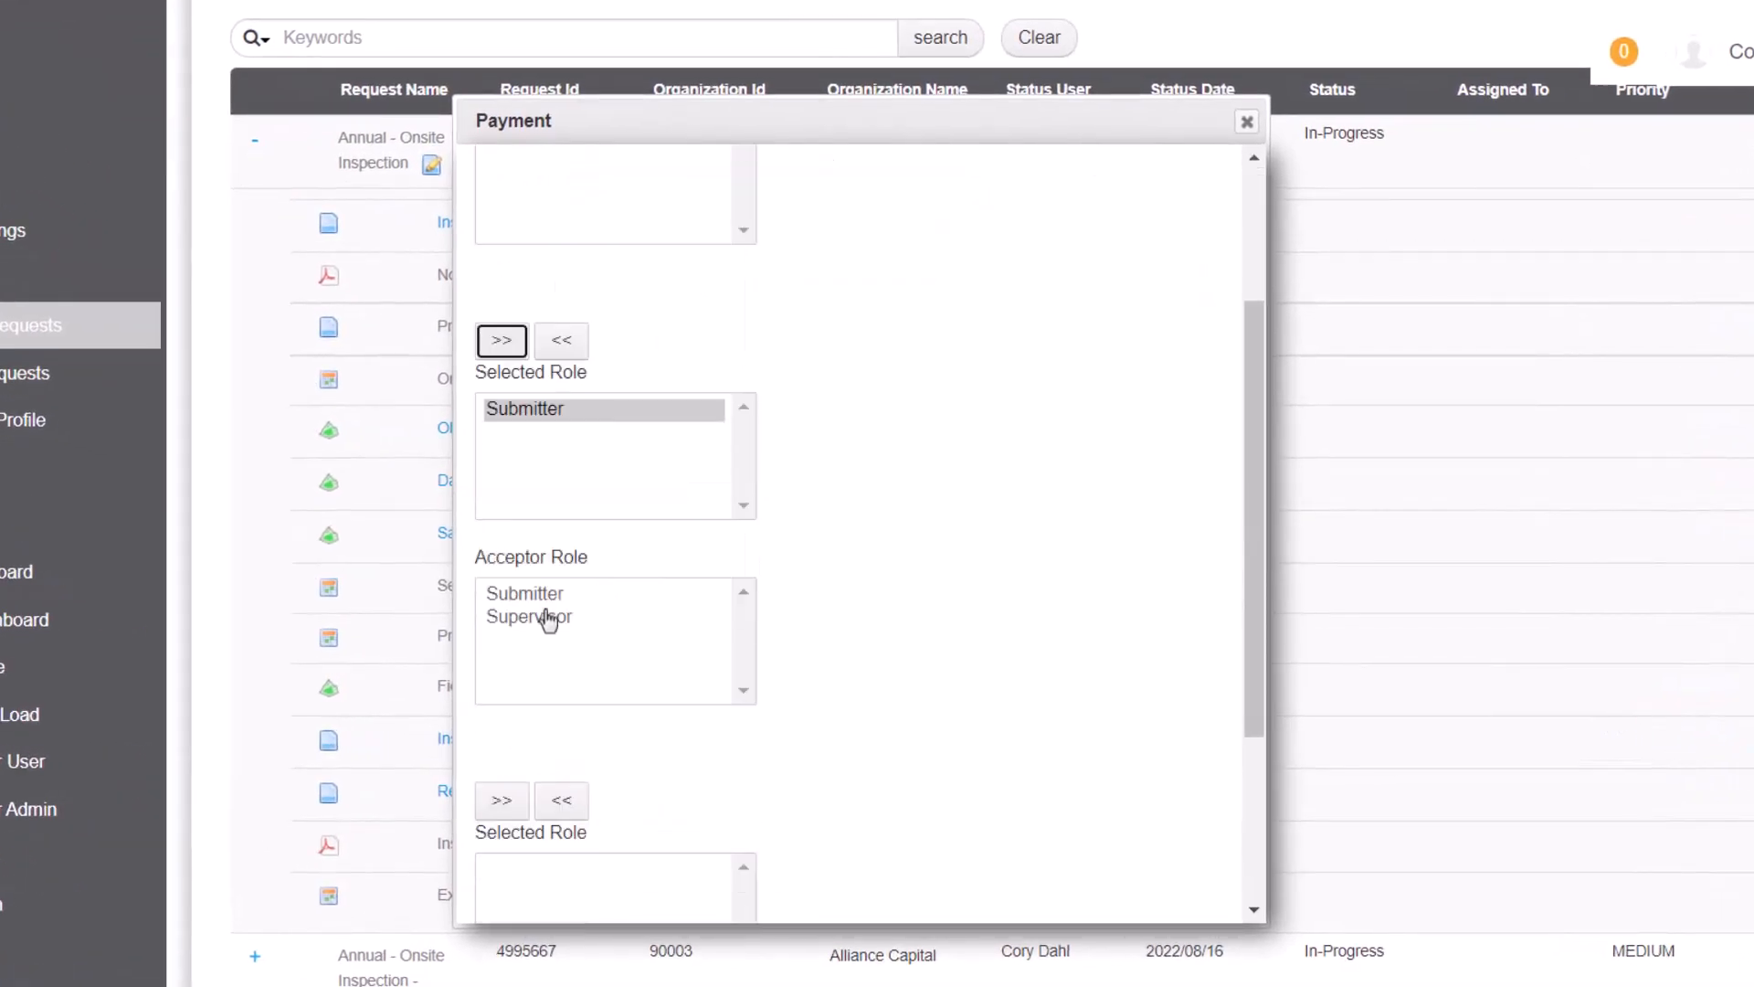
double_click(548, 618)
scroll(585, 694, "down", 3)
left_click(627, 730)
left_click(501, 838)
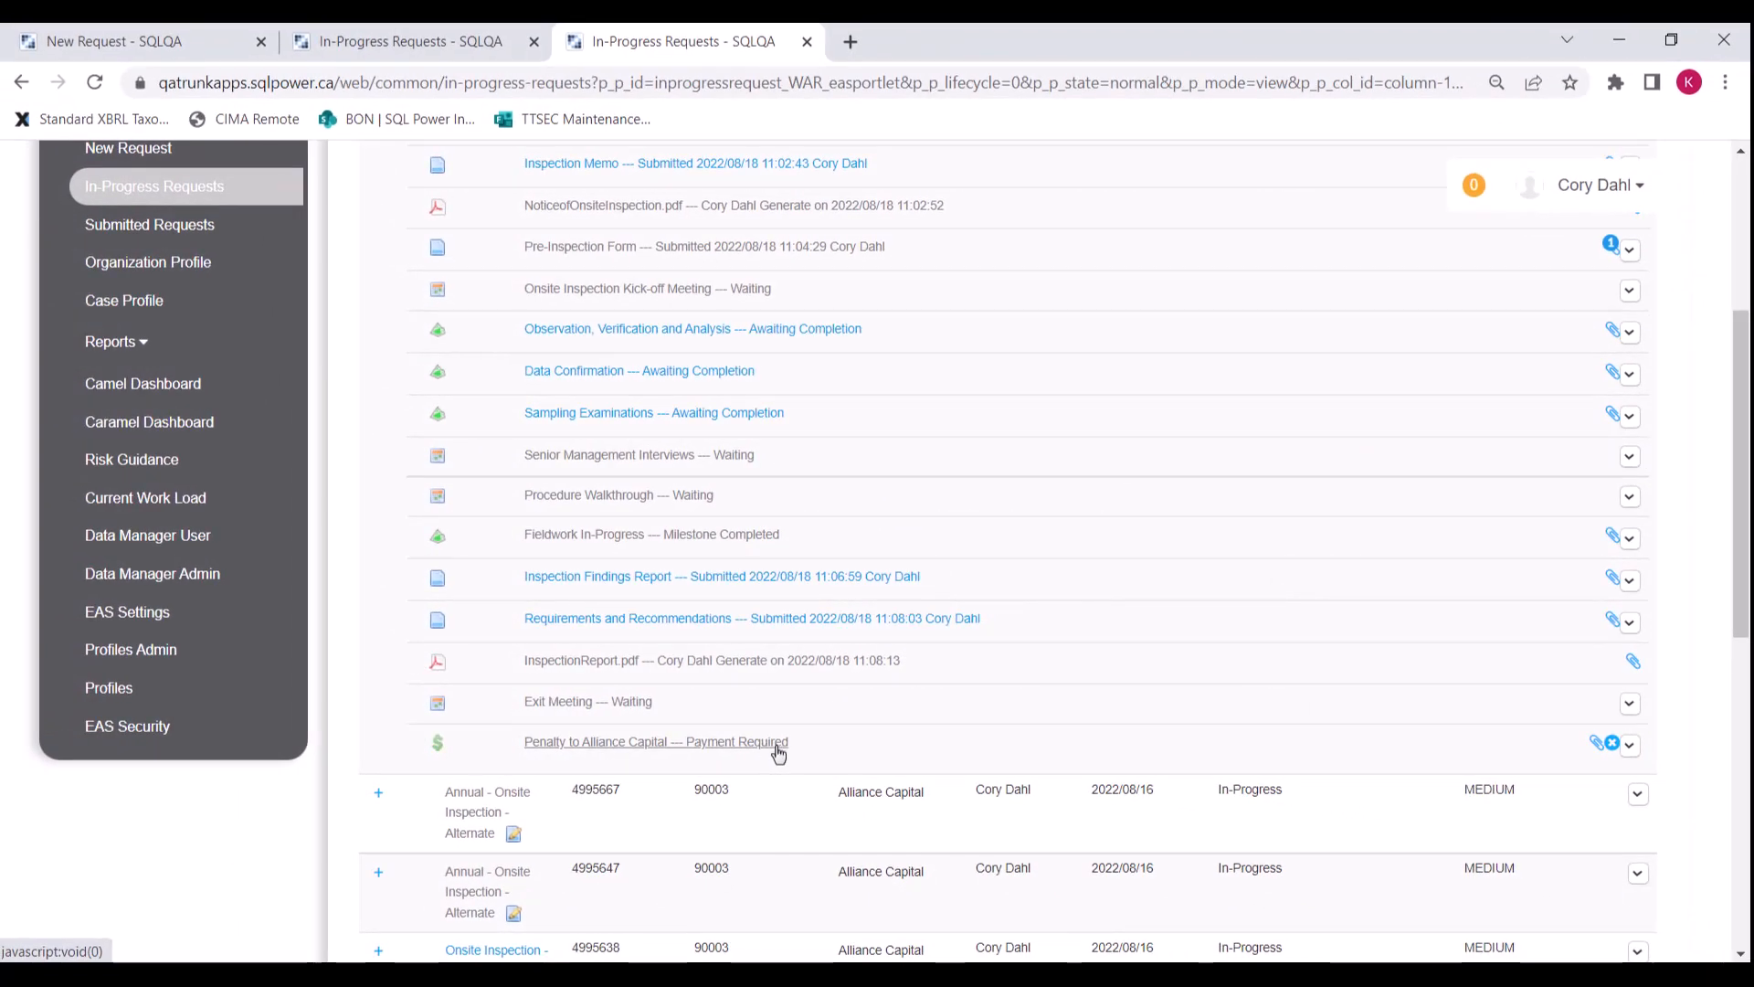
scroll(1368, 505, "up", 1)
left_click(1599, 185)
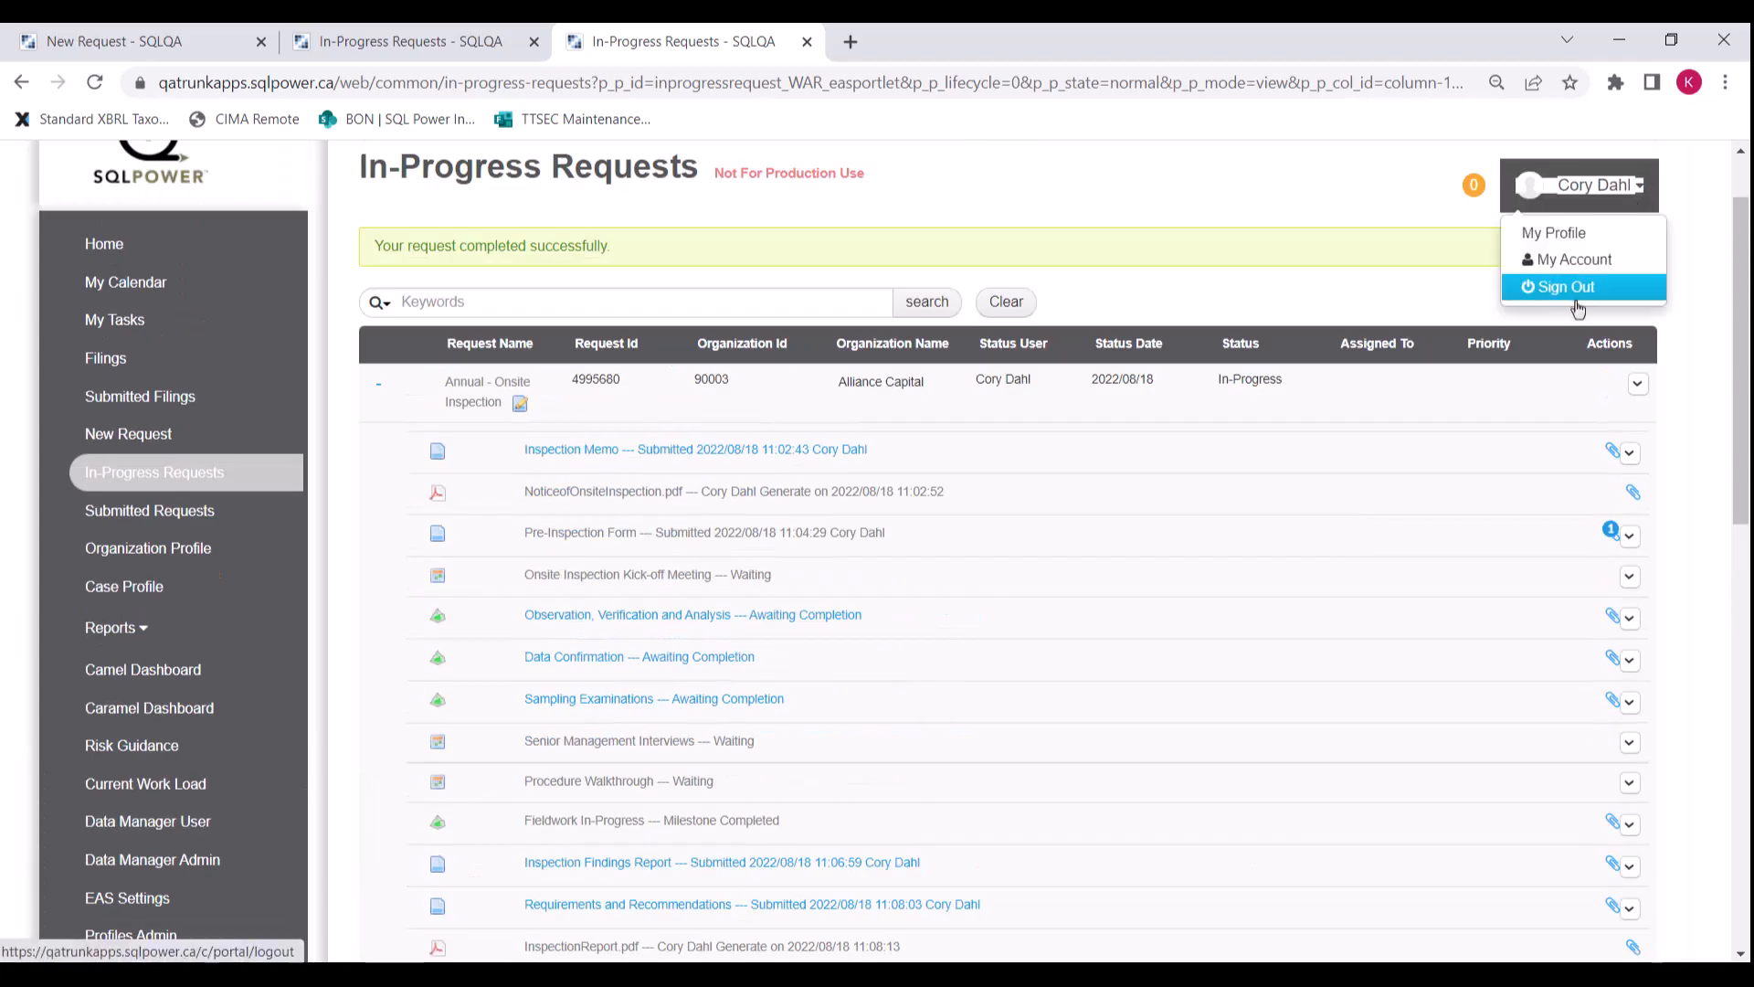
Step: Sign out and log back in with the inspected entity user's e-mail and password
left_click(1565, 283)
left_click(522, 354)
type("ja")
left_click(595, 407)
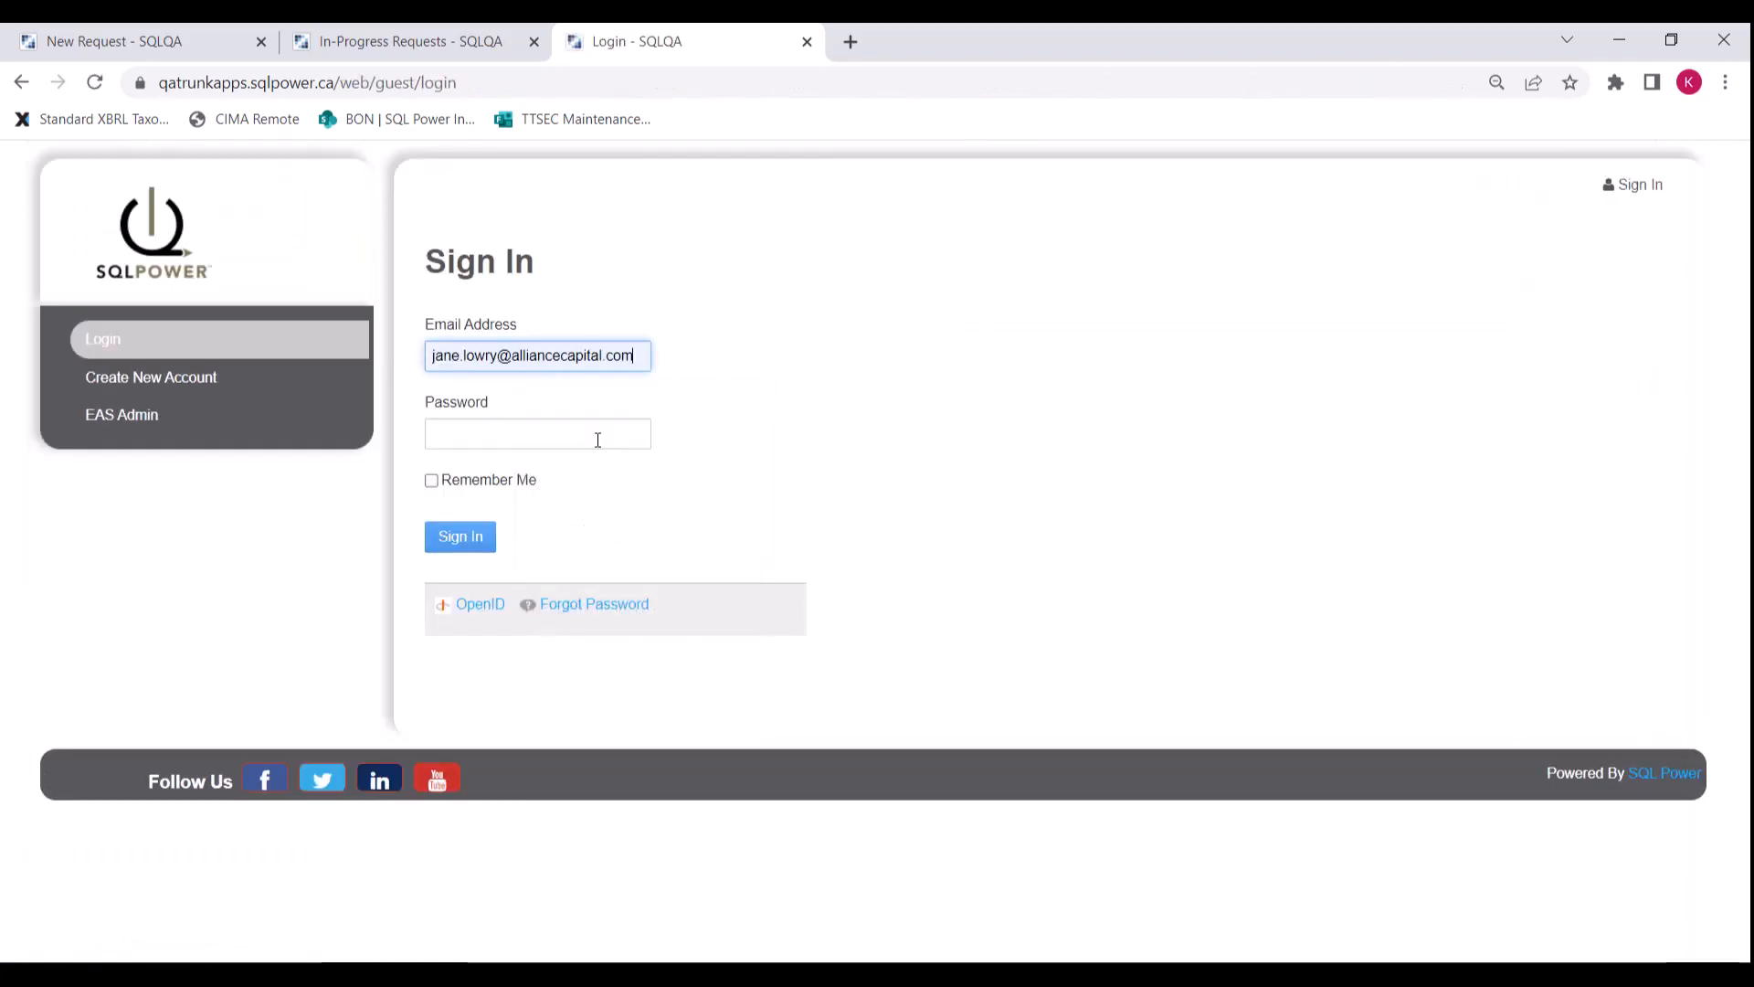
left_click(595, 435)
type("*****")
left_click(457, 533)
left_click(529, 548)
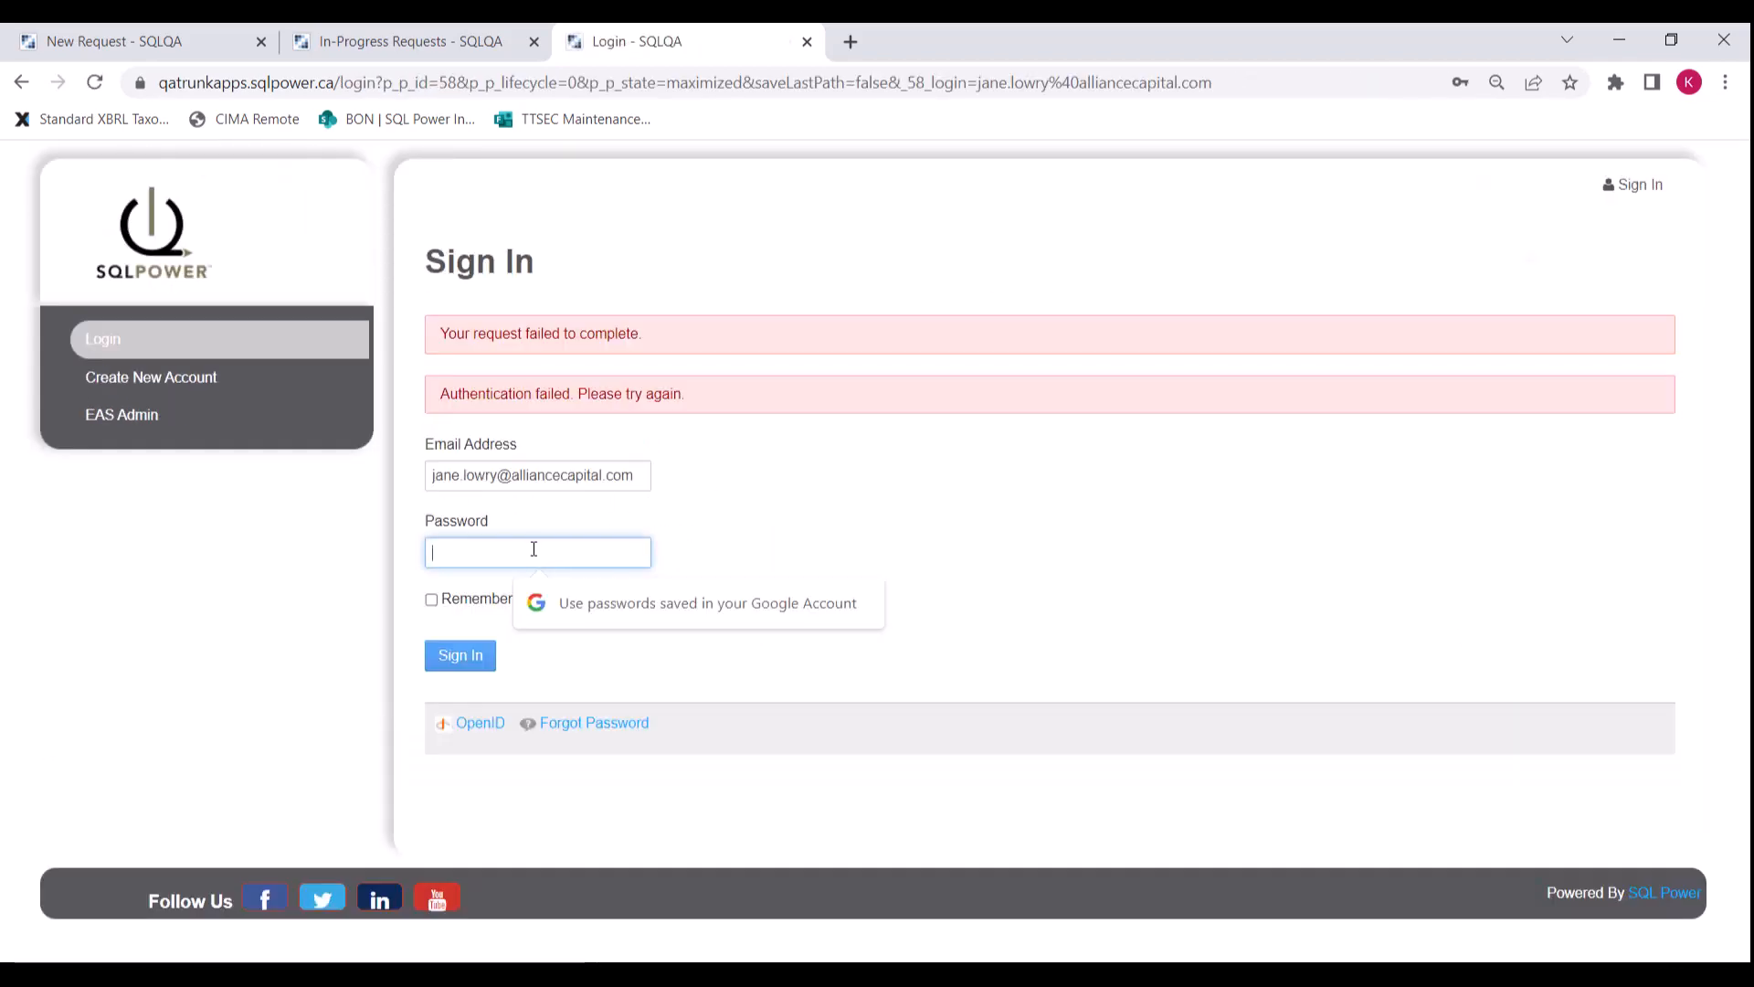
type("****")
left_click(459, 654)
Step: Open the Penalty to Alliance Capital payment on the Annual - Onsite Inspection request and pay by escrow
left_click(153, 567)
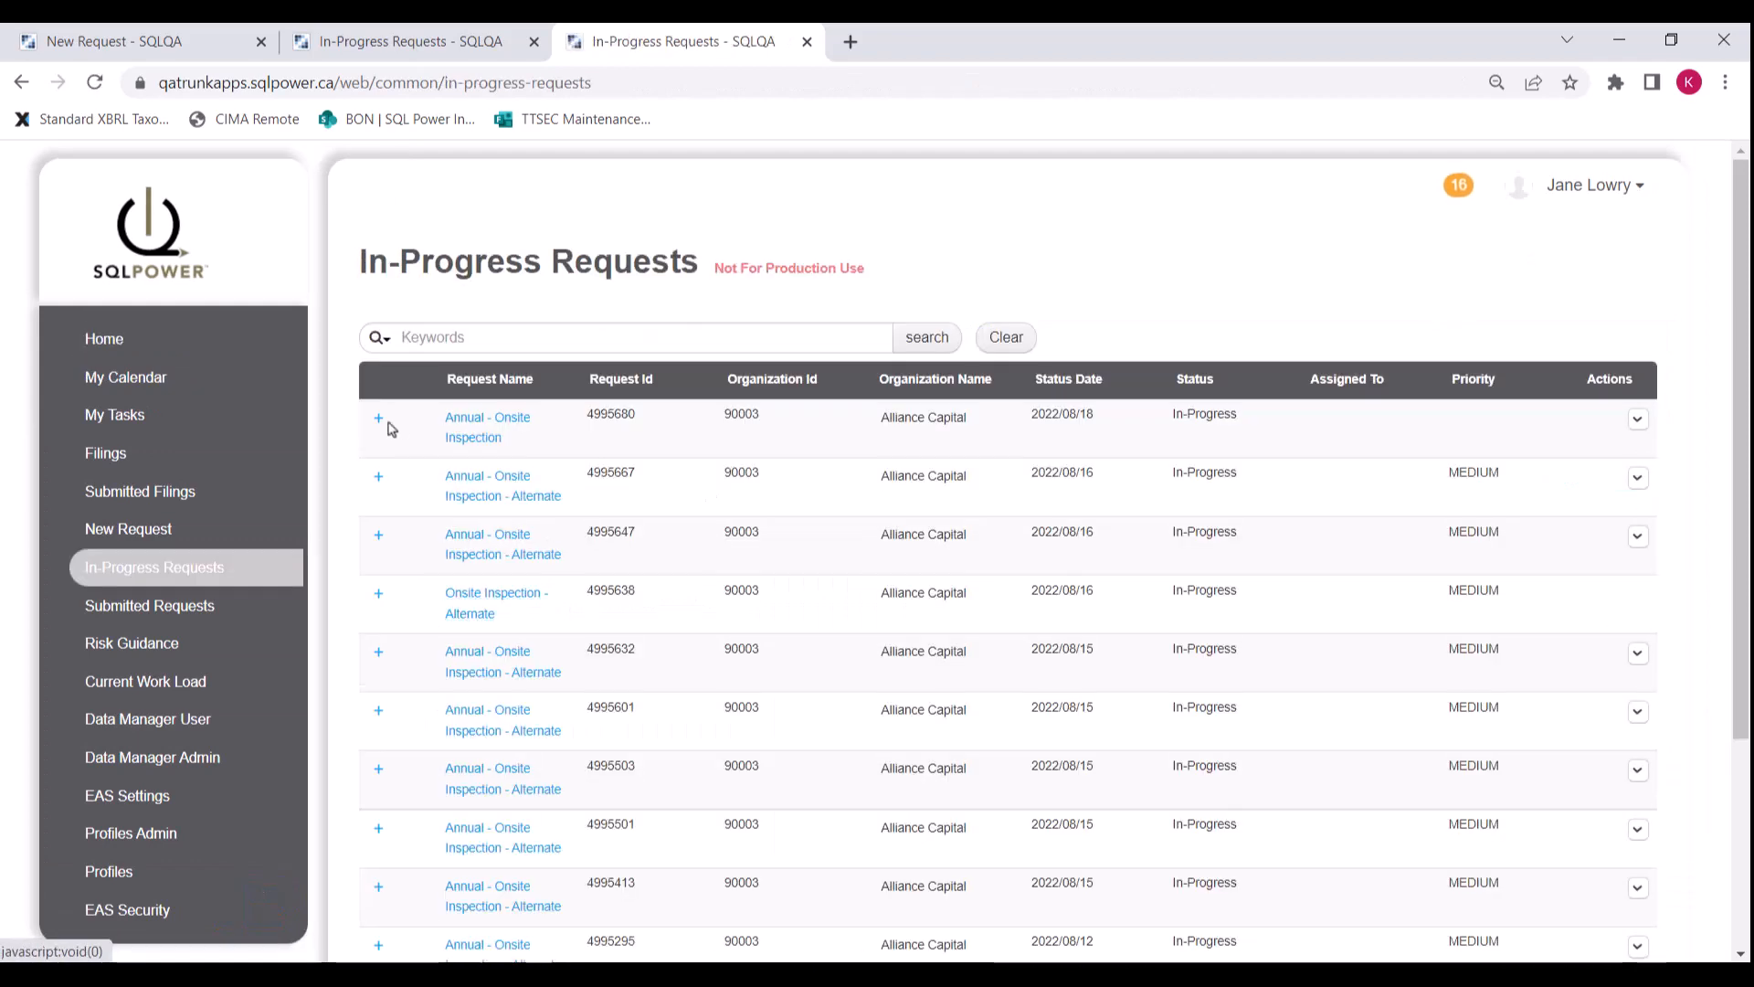
left_click(379, 419)
scroll(548, 549, "down", 2)
left_click(615, 338)
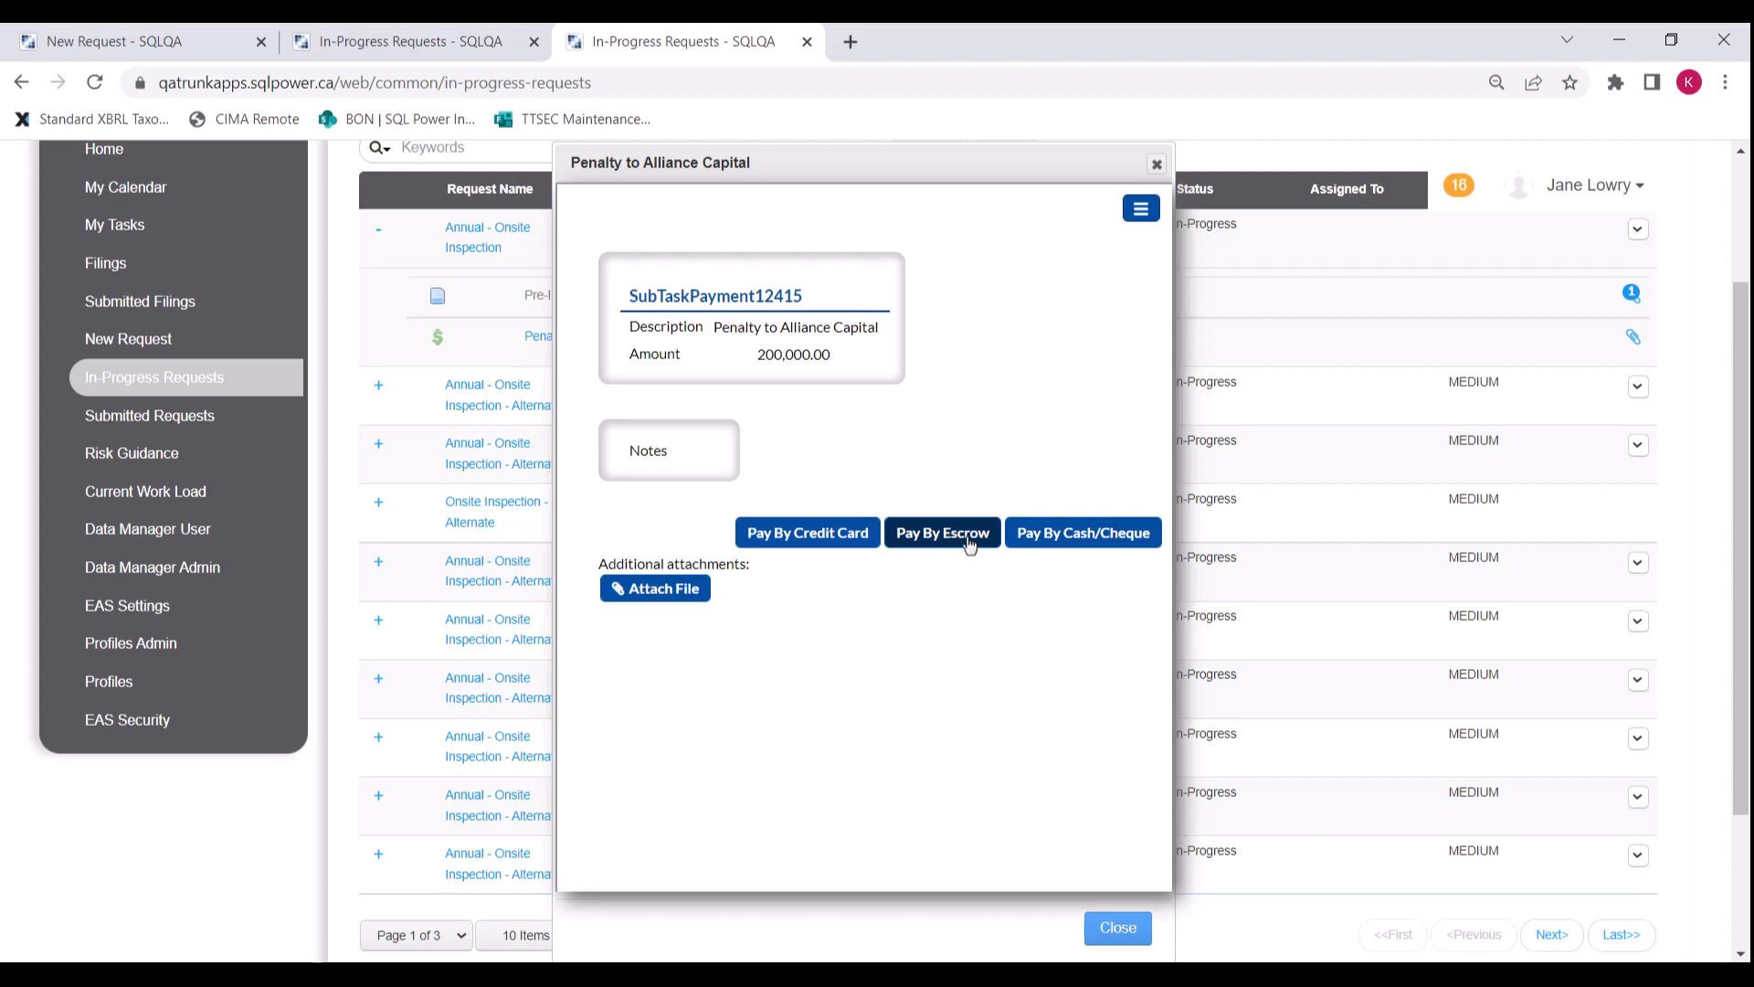
left_click(970, 546)
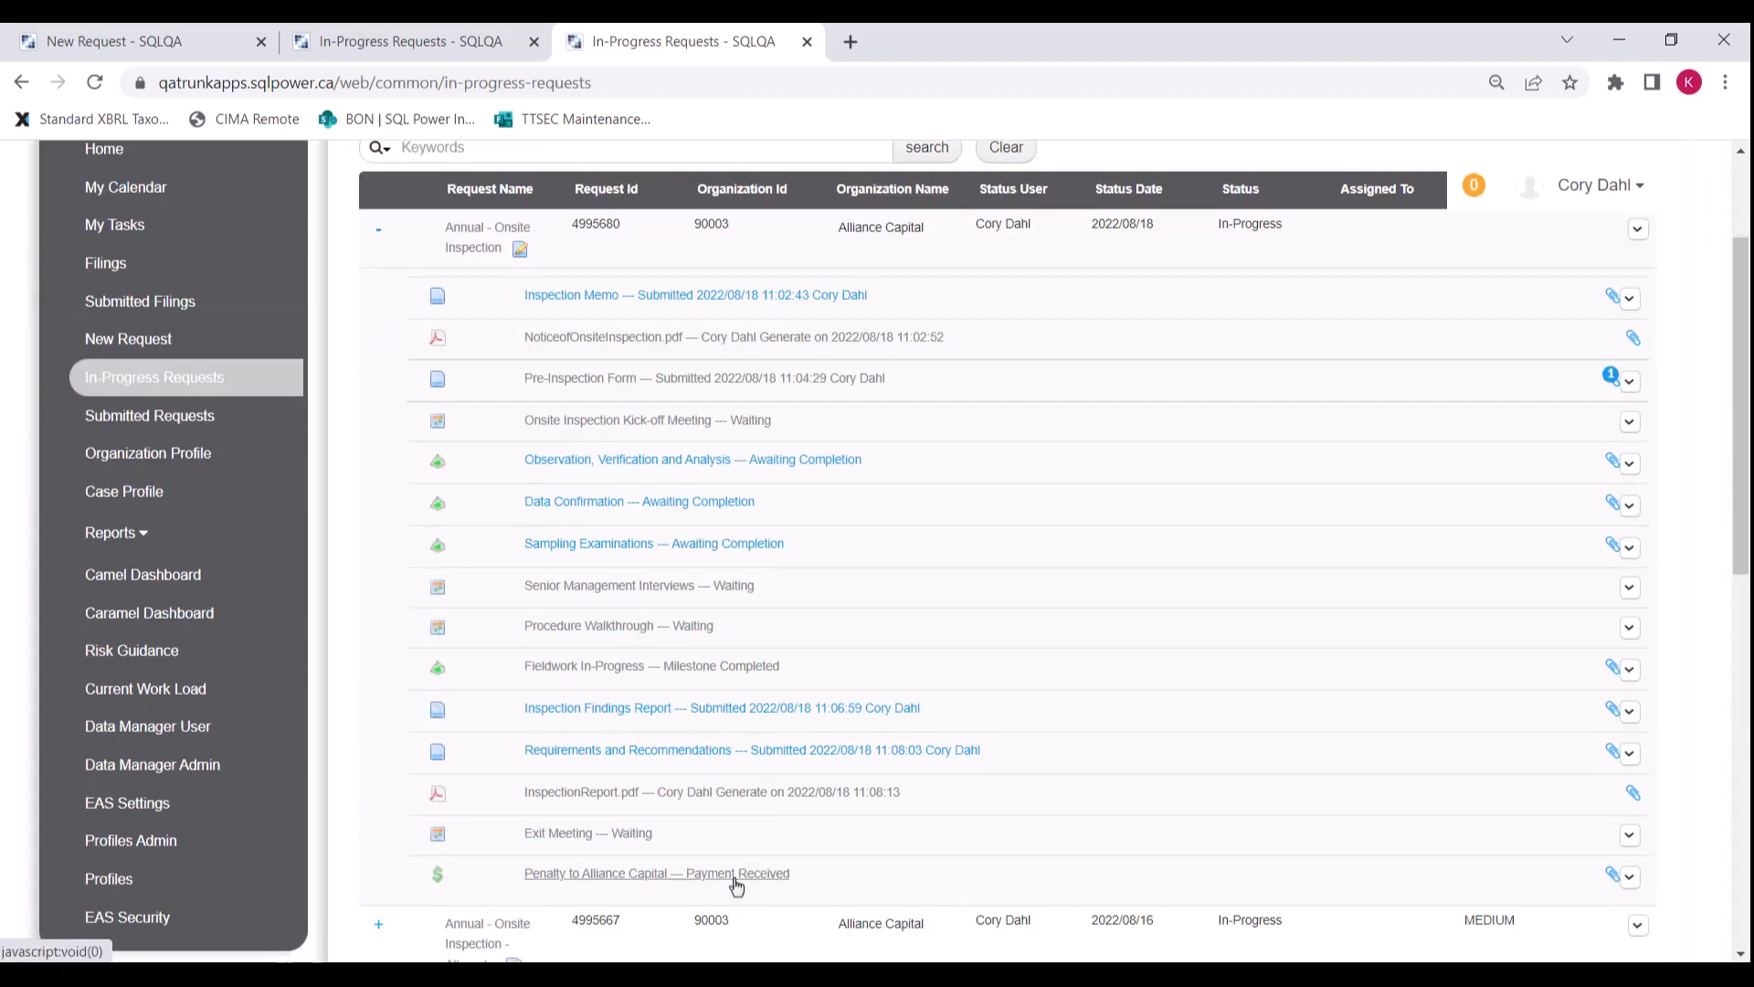
Step: Title the Exit Meeting 'Exit Meeting' starting 2022/08/29 at 01:00 PM
left_click(617, 834)
type("EXI")
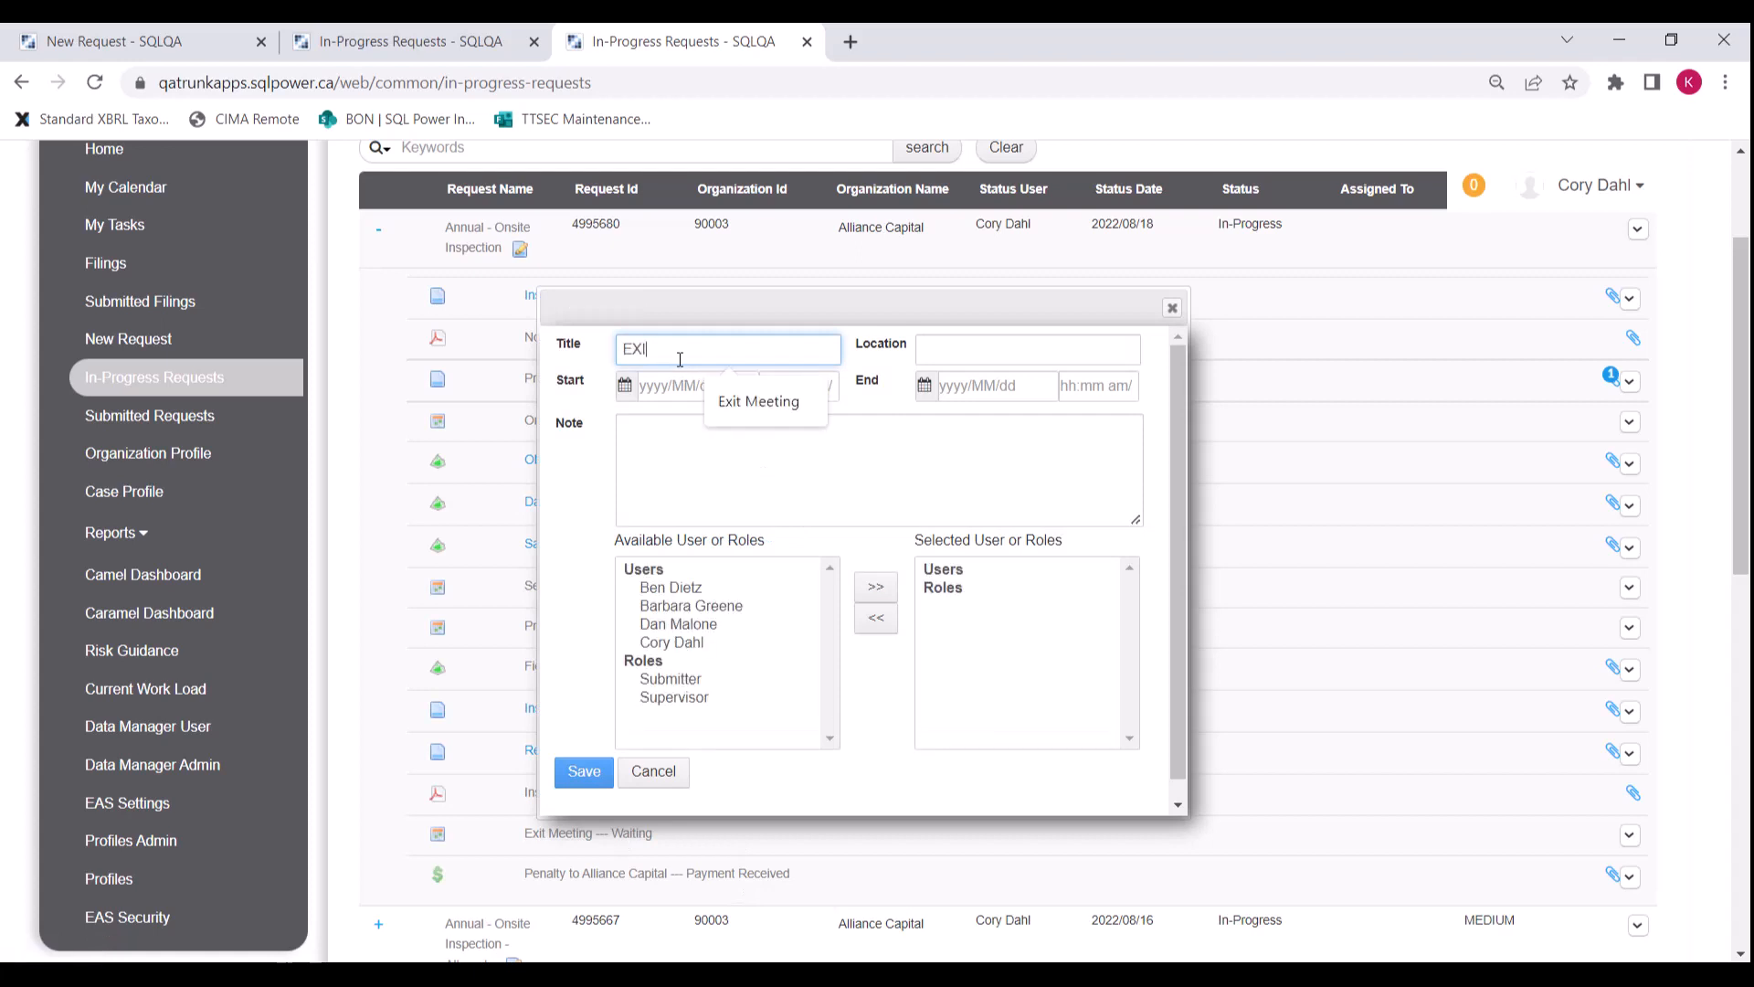
type("T")
left_click(747, 392)
left_click(738, 391)
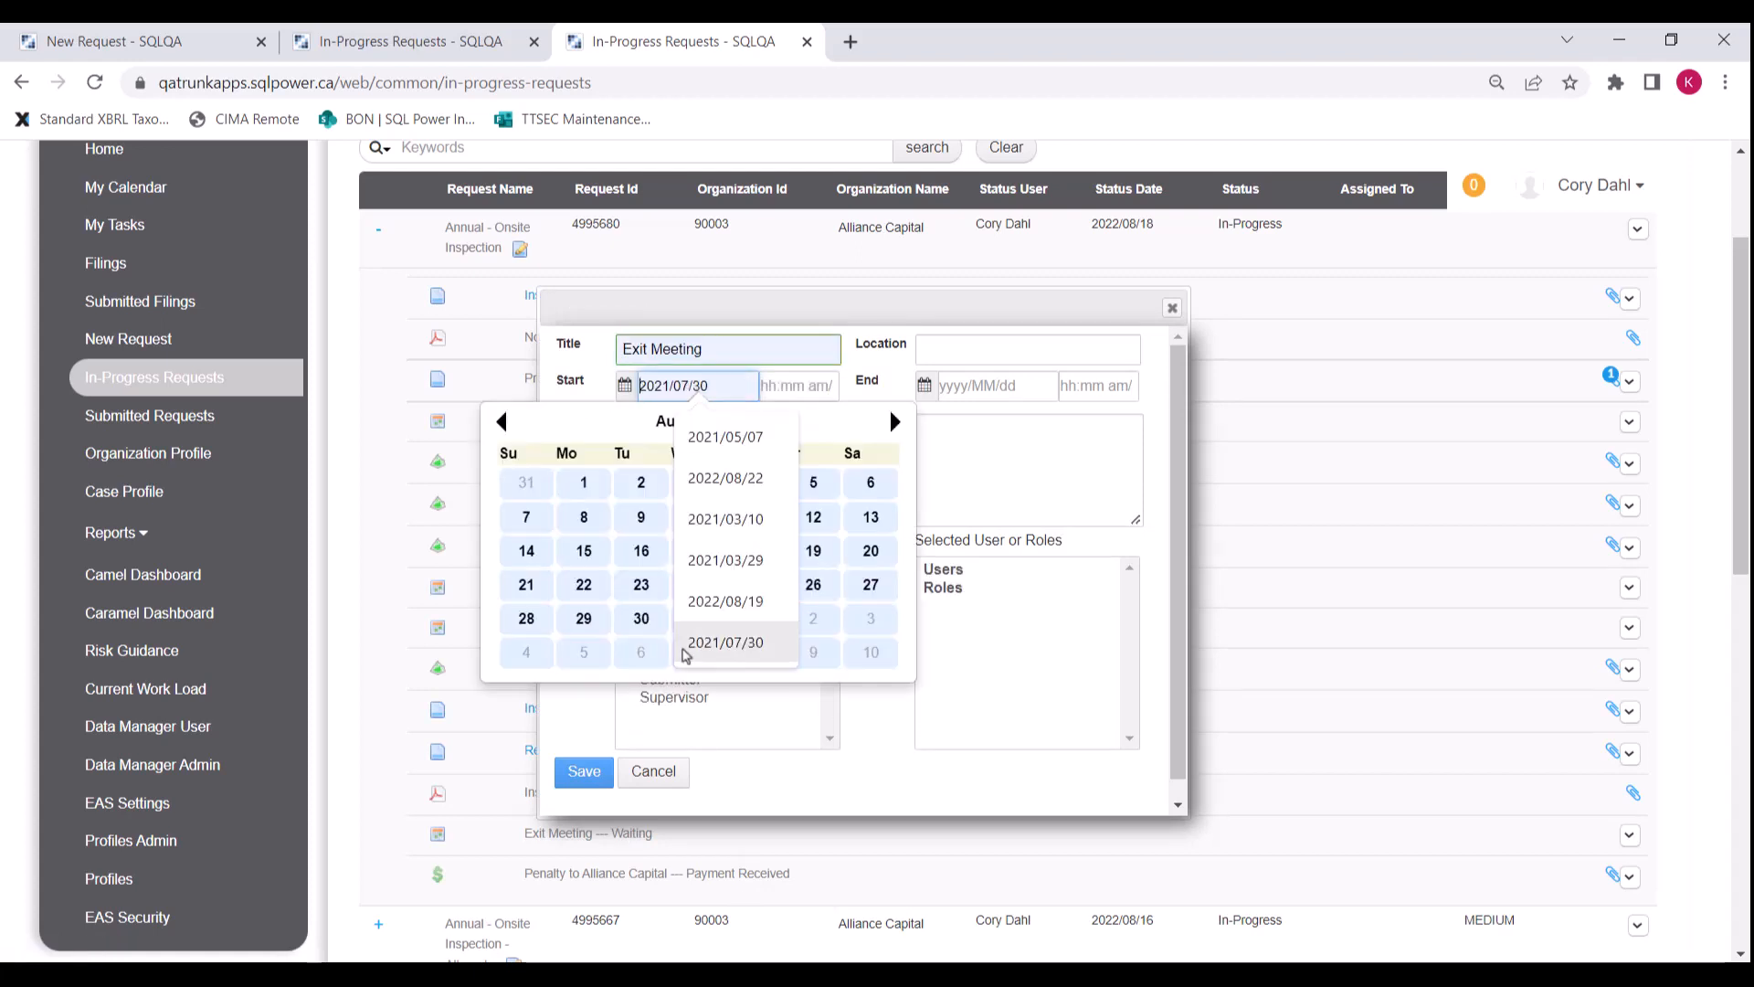
left_click(783, 385)
left_click(798, 494)
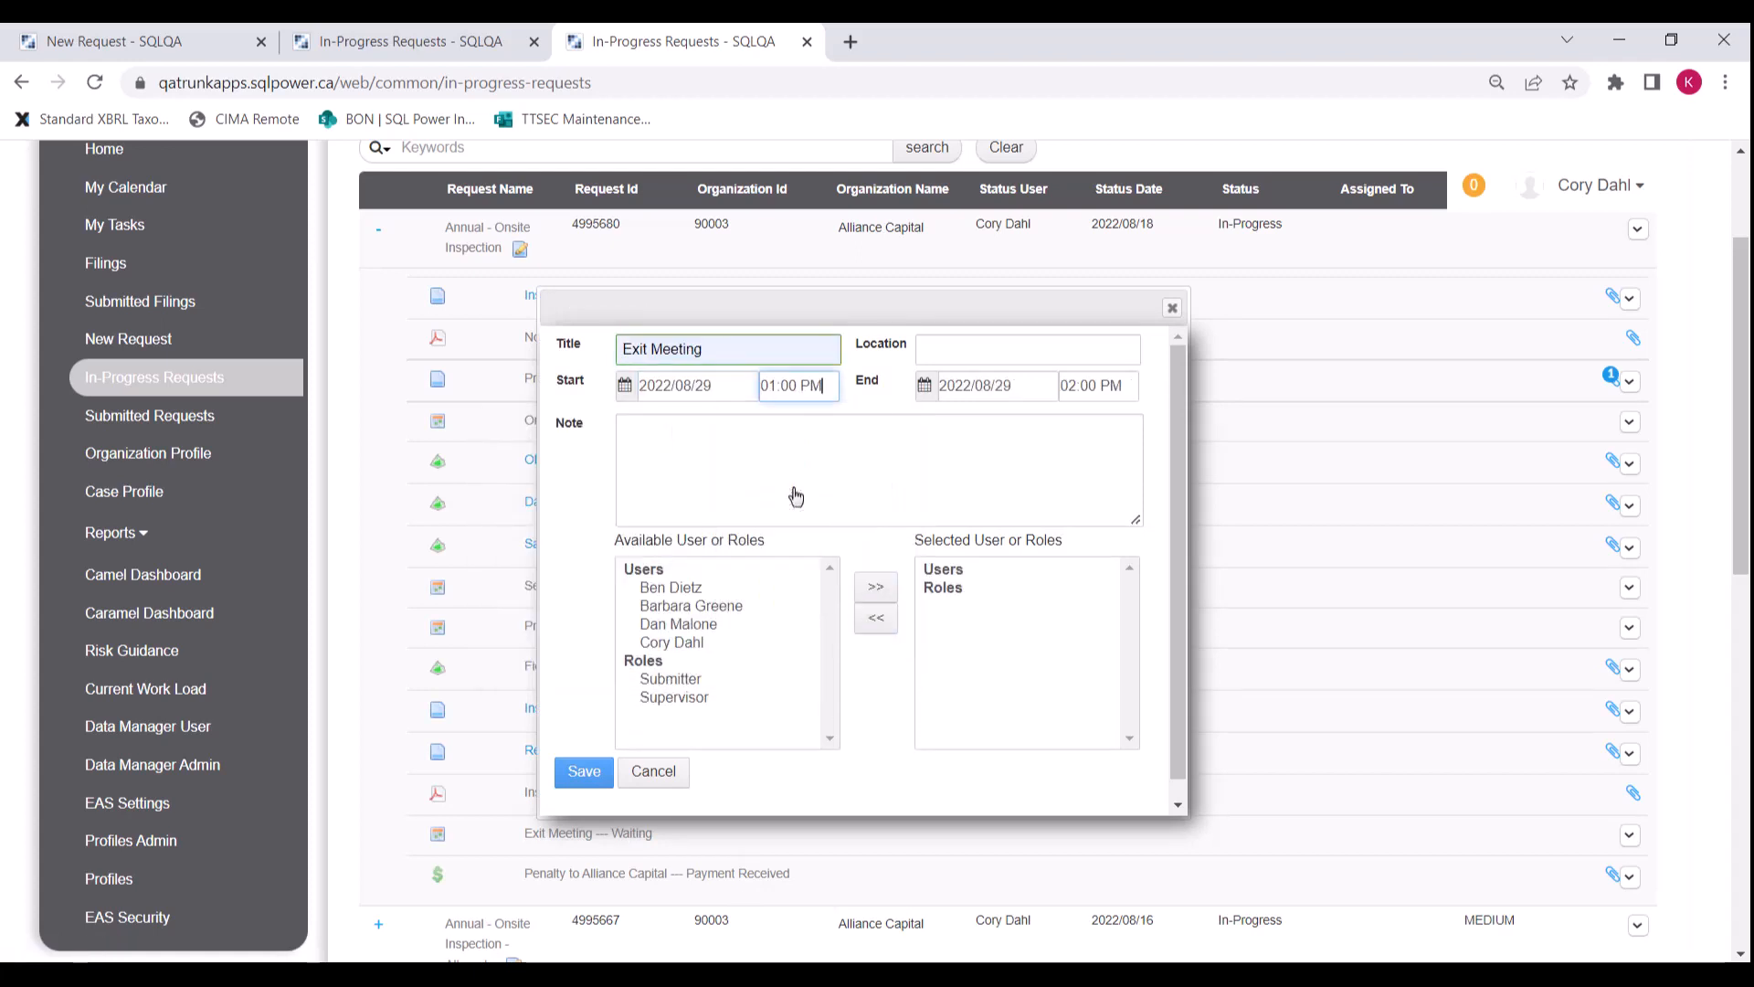
Step: Add the team's users as exit meeting attendees
left_click(875, 587)
left_click(691, 605)
left_click(679, 624, "shift")
left_click(875, 586)
left_click(671, 587)
left_click(875, 586)
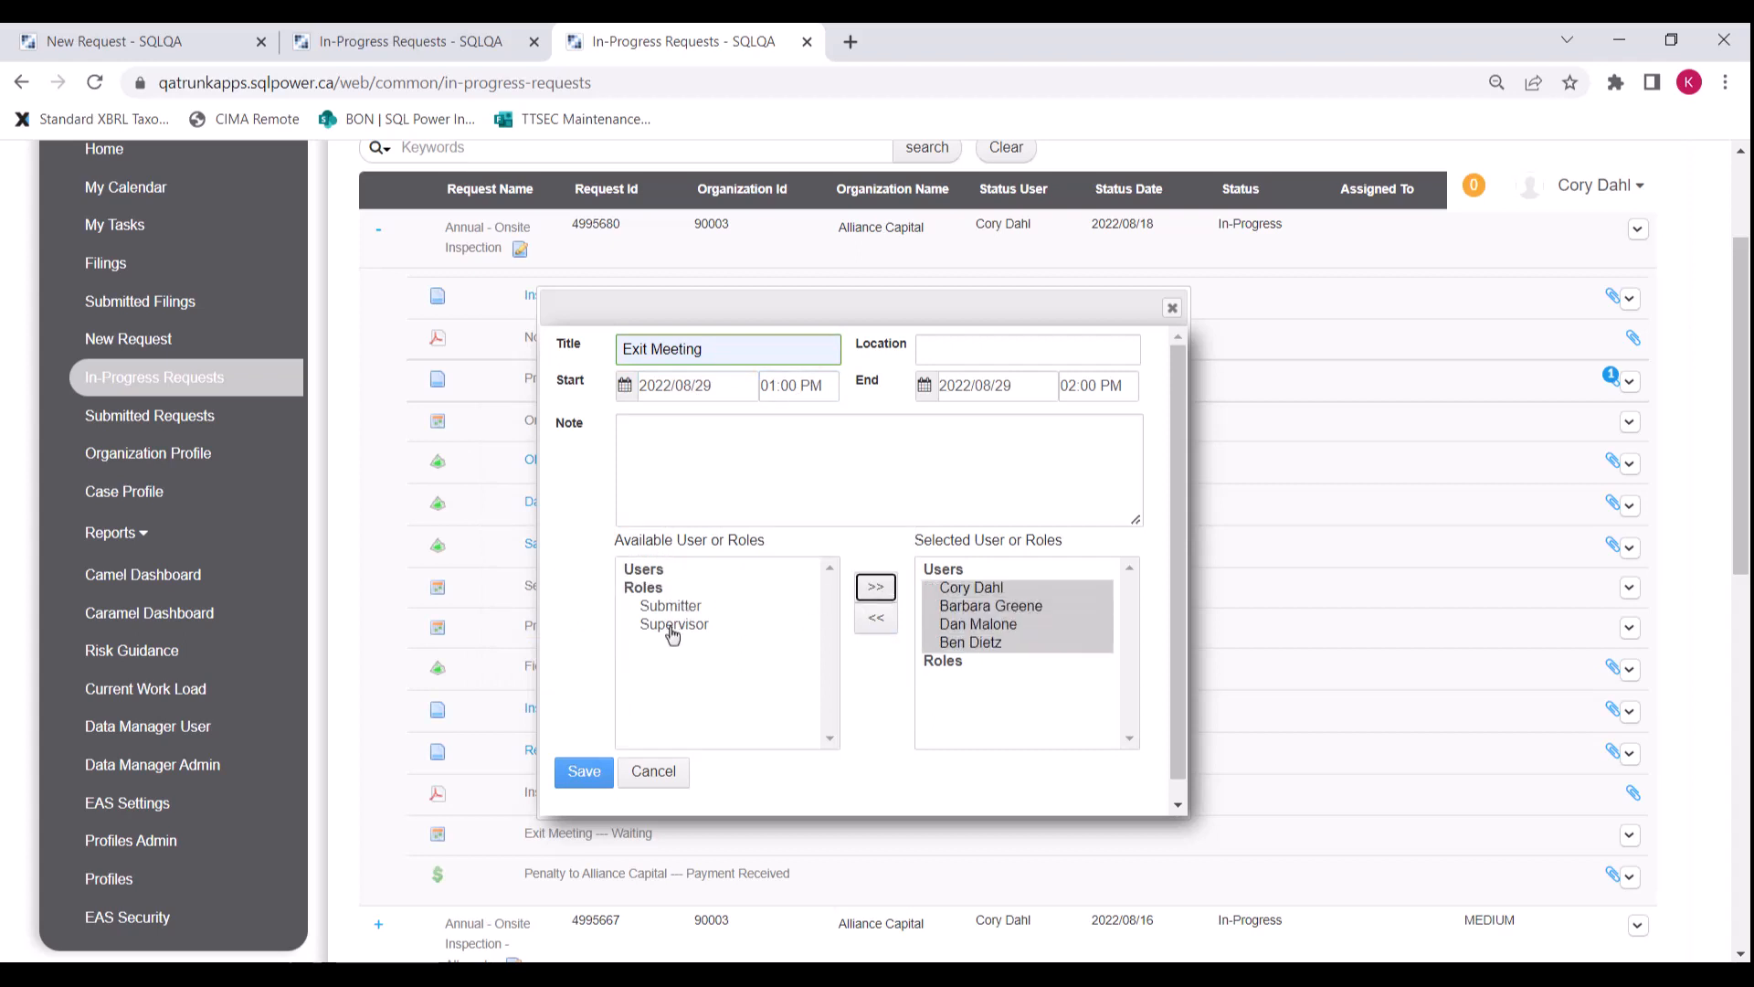
Step: Add the Submitter and Supervisor roles, save the meeting, and mark Inspection Complete as completed
left_click(671, 605)
left_click(875, 587)
left_click(709, 608)
left_click(875, 587)
left_click(584, 772)
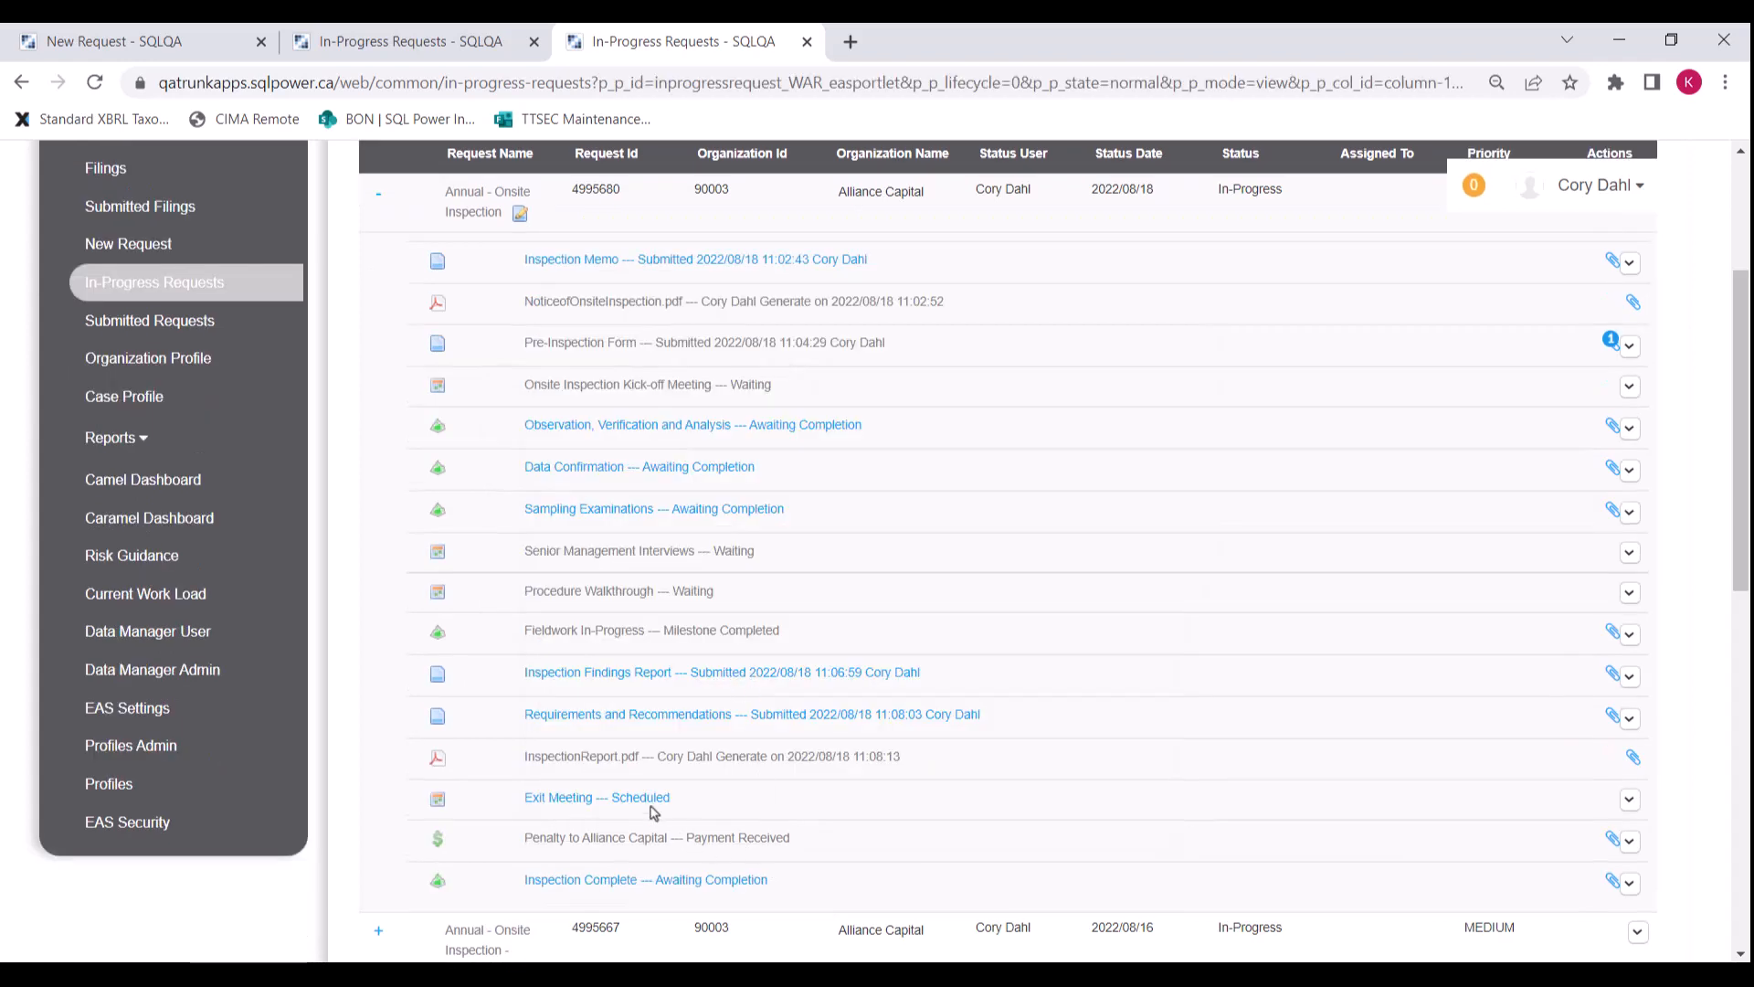
left_click(761, 882)
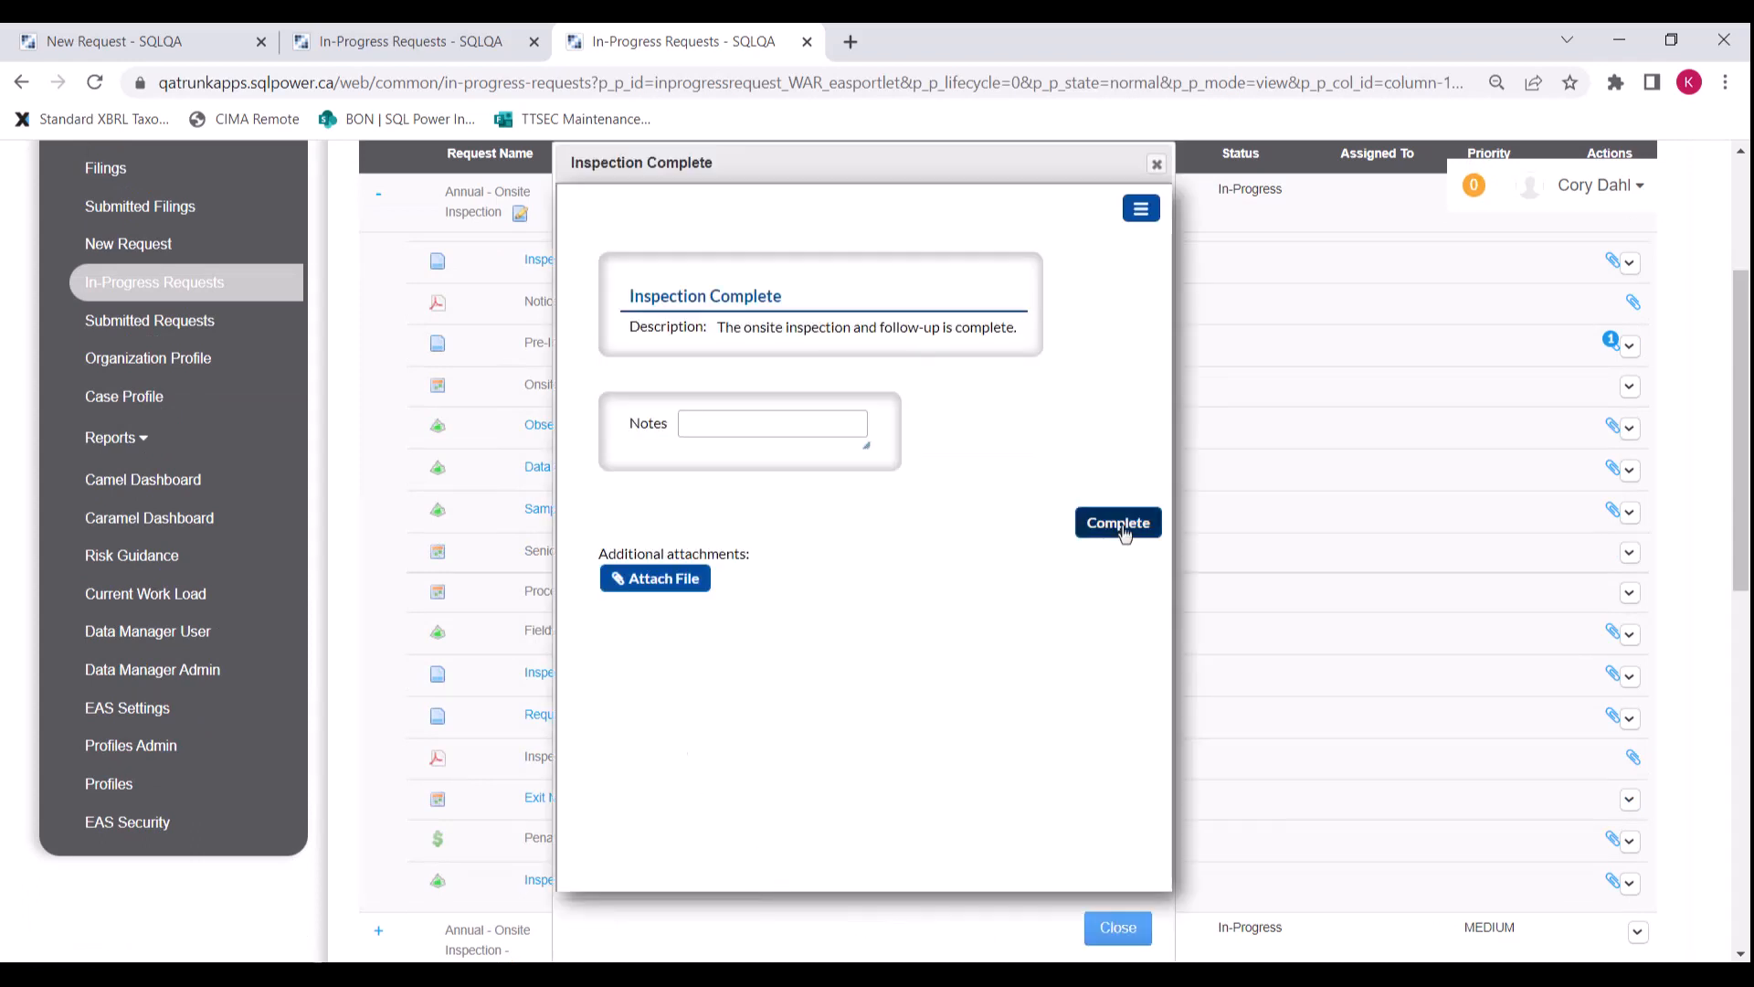
left_click(1120, 524)
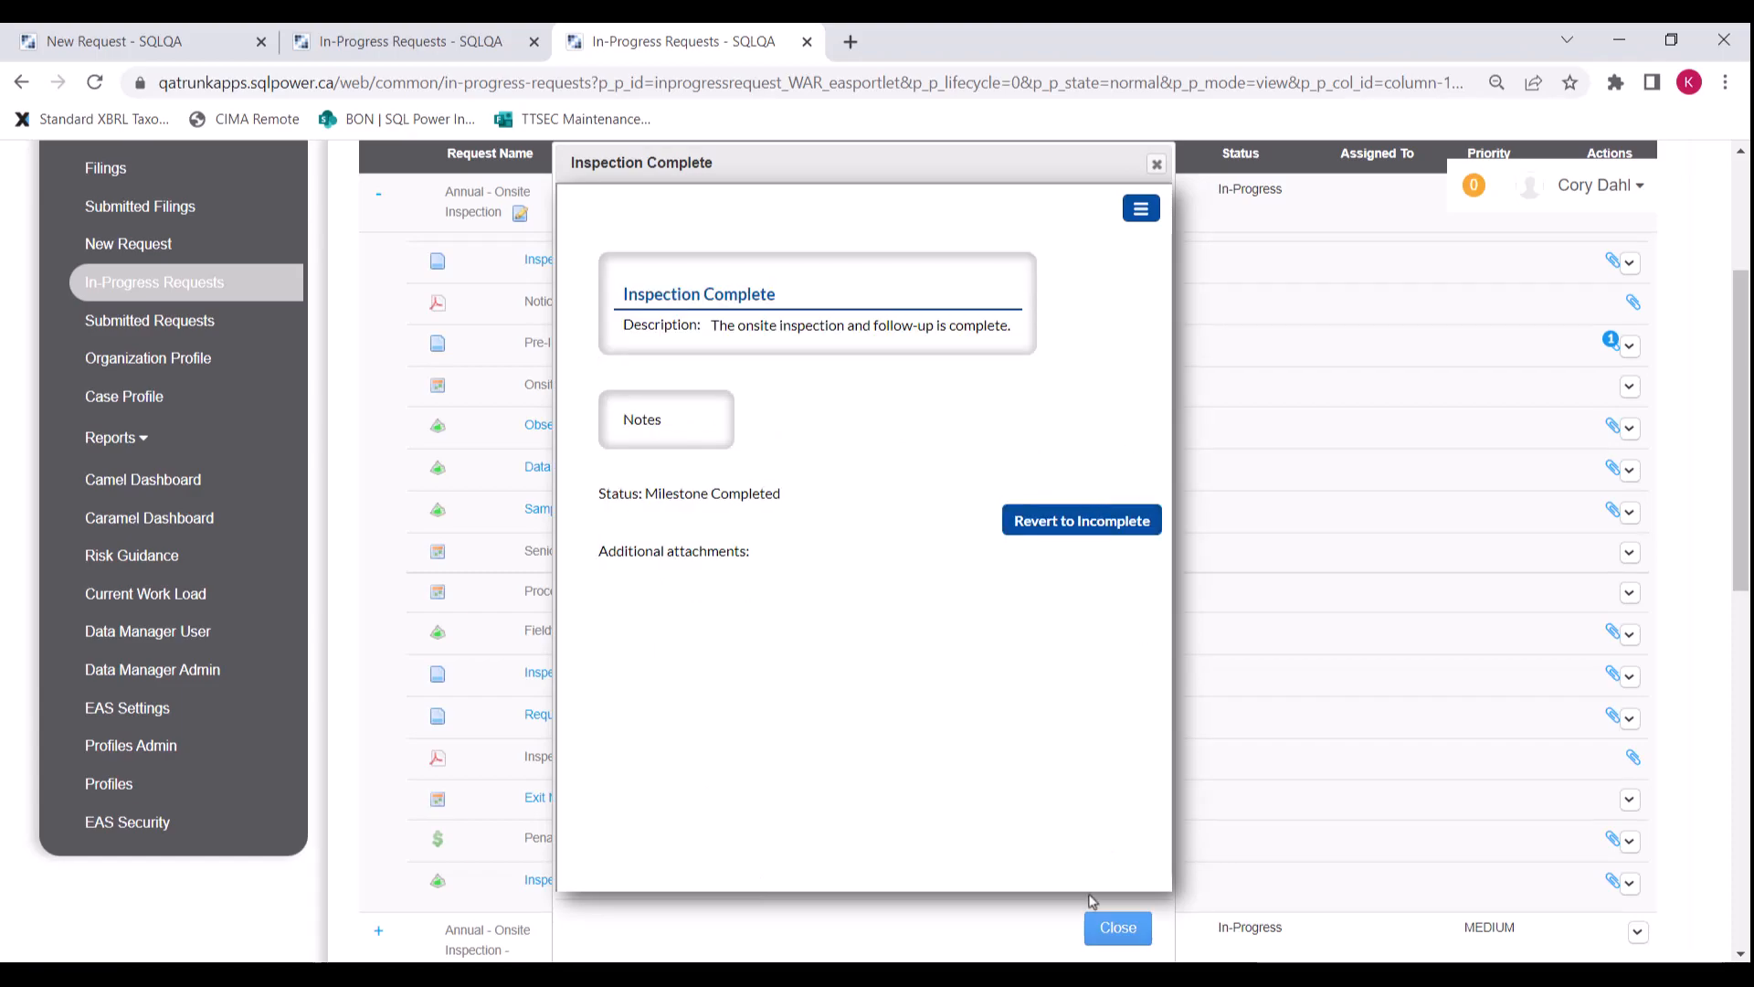